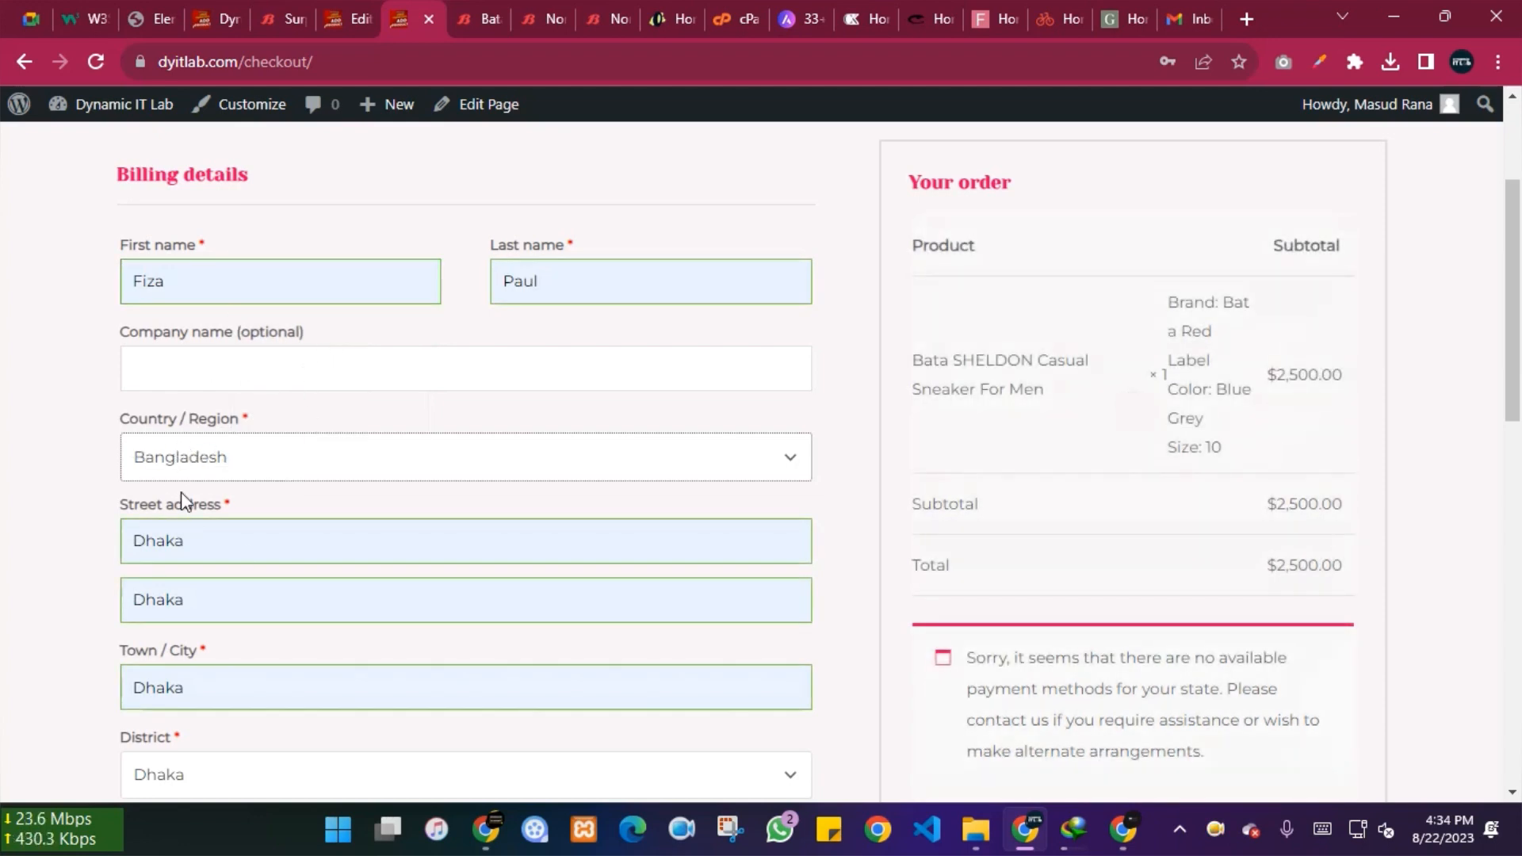
# Step: Review the checkout page's billing details, order summary and payment notice
pyautogui.scroll(-3, 168, 503)
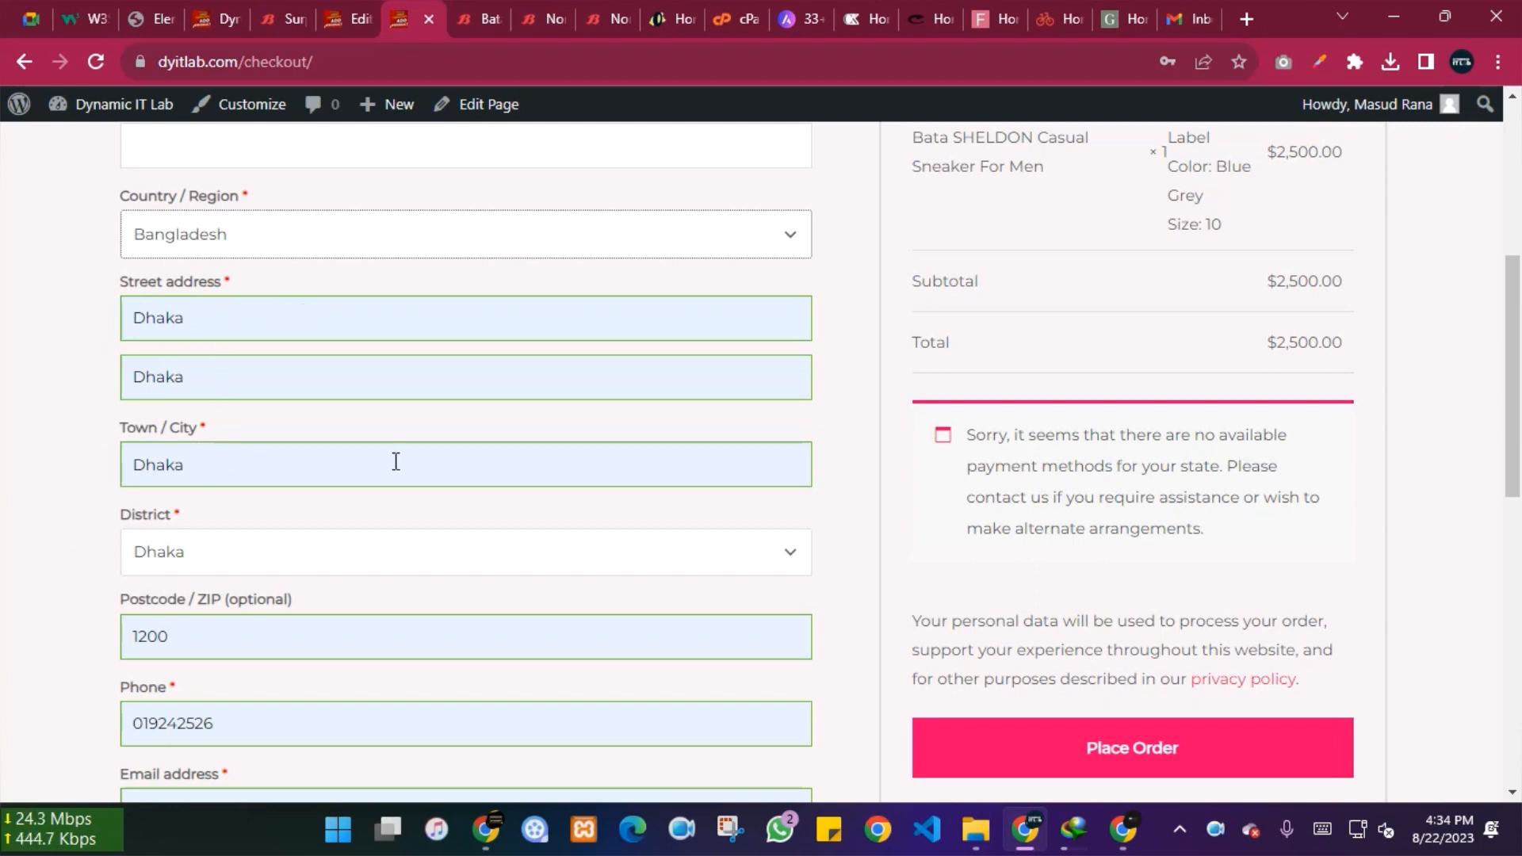
pyautogui.scroll(-1, 395, 462)
pyautogui.scroll(-2, 432, 590)
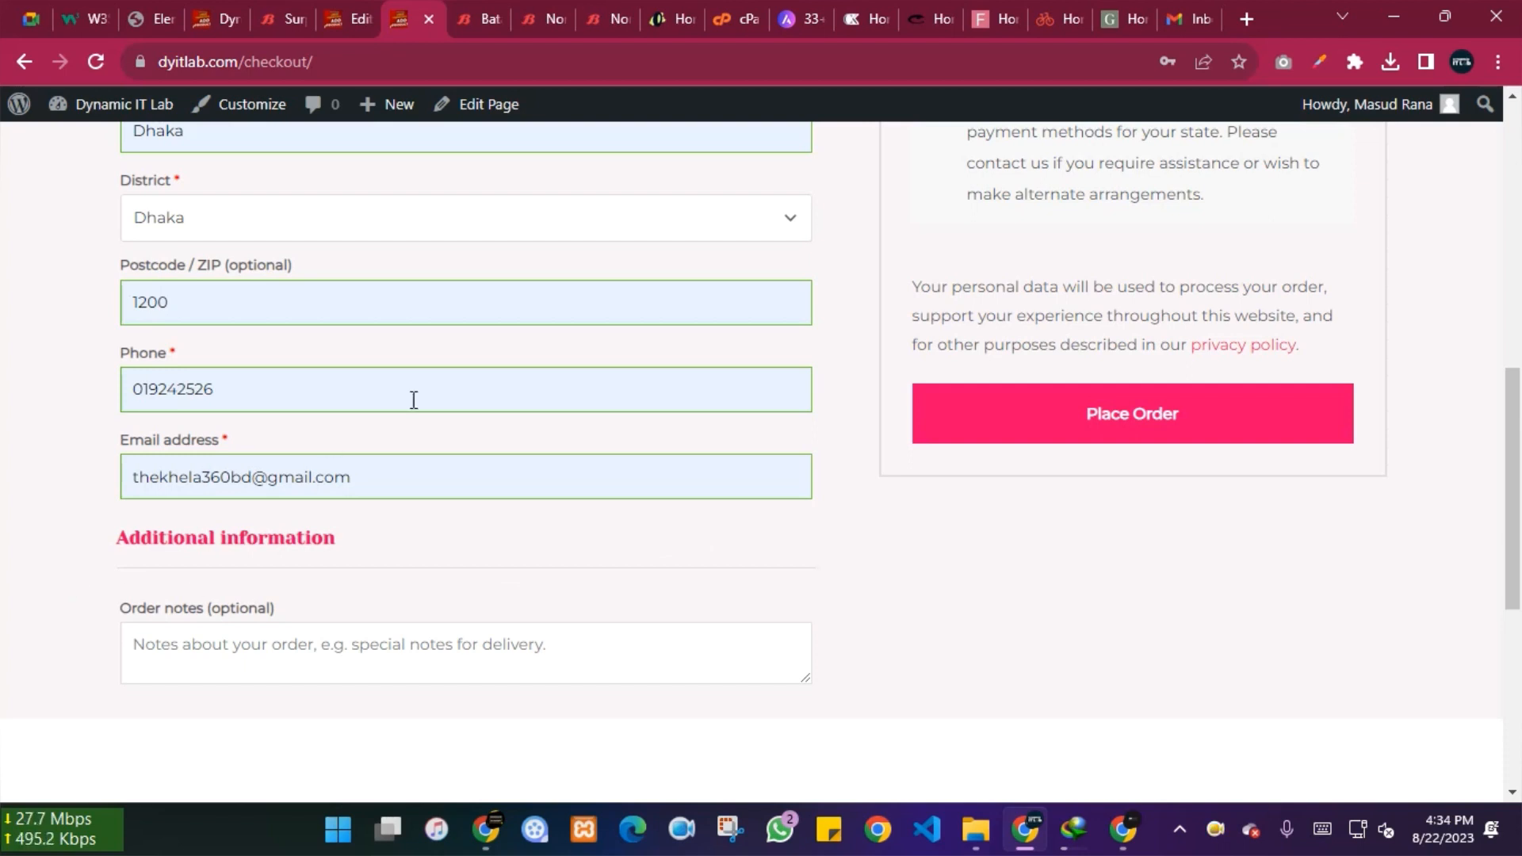
pyautogui.moveTo(376, 476); pyautogui.dragTo(7, 479)
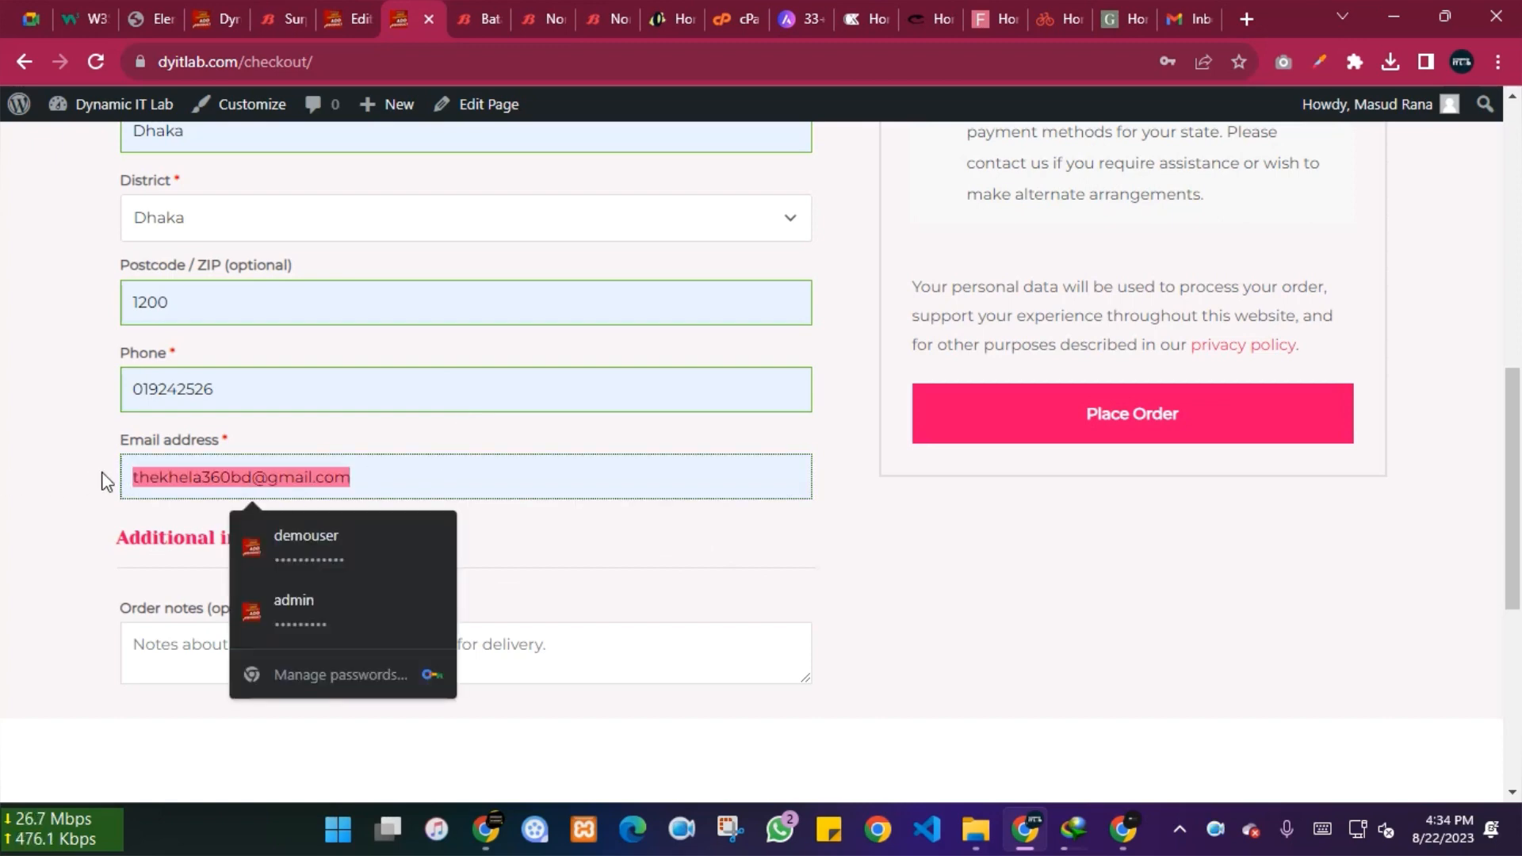
pyautogui.scroll(1, 241, 477)
pyautogui.scroll(6, 240, 477)
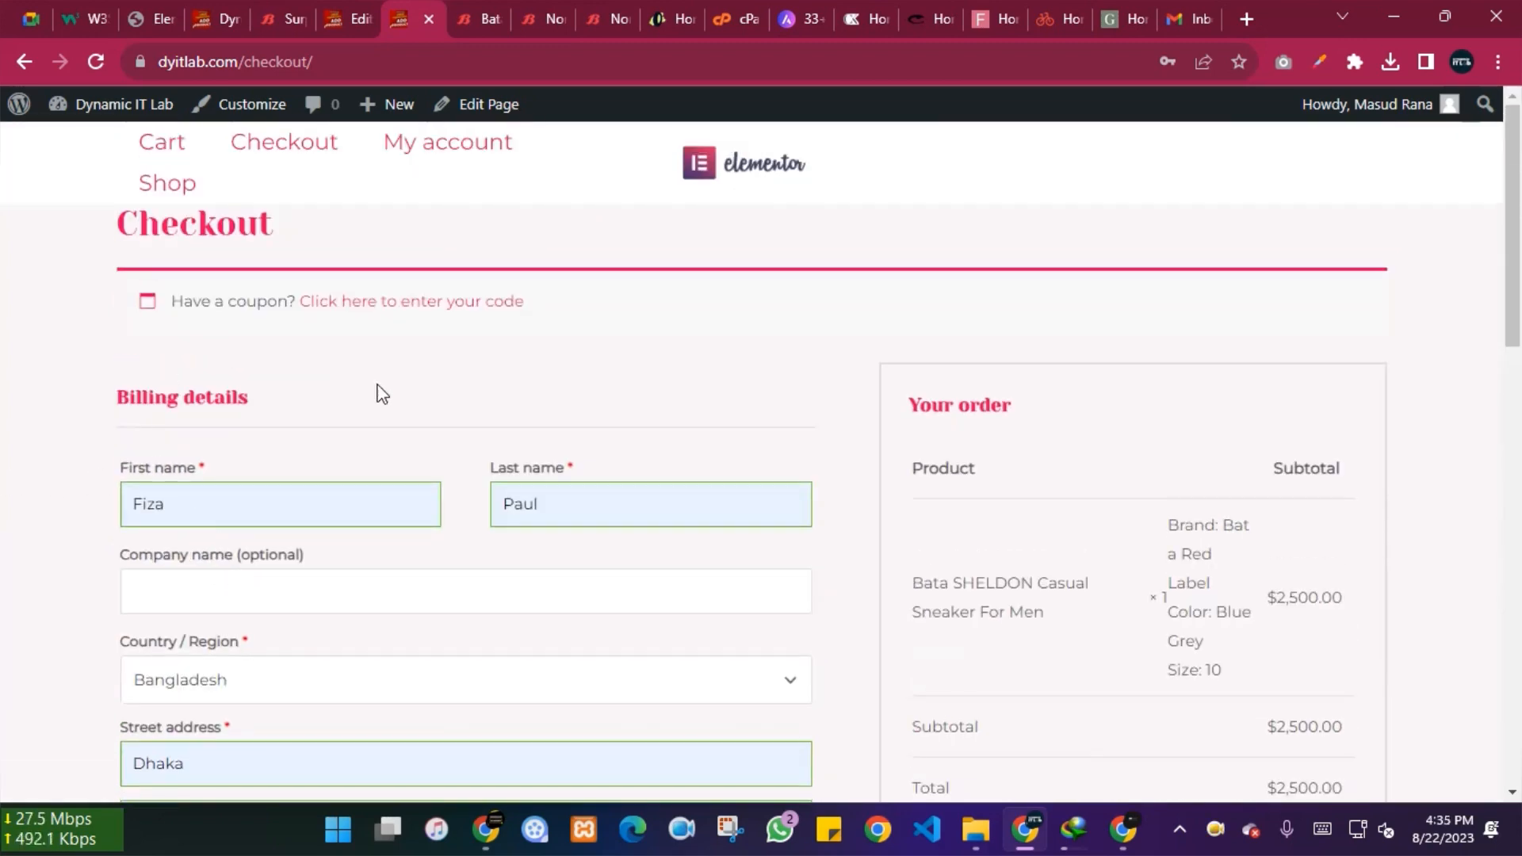
pyautogui.scroll(-4, 370, 594)
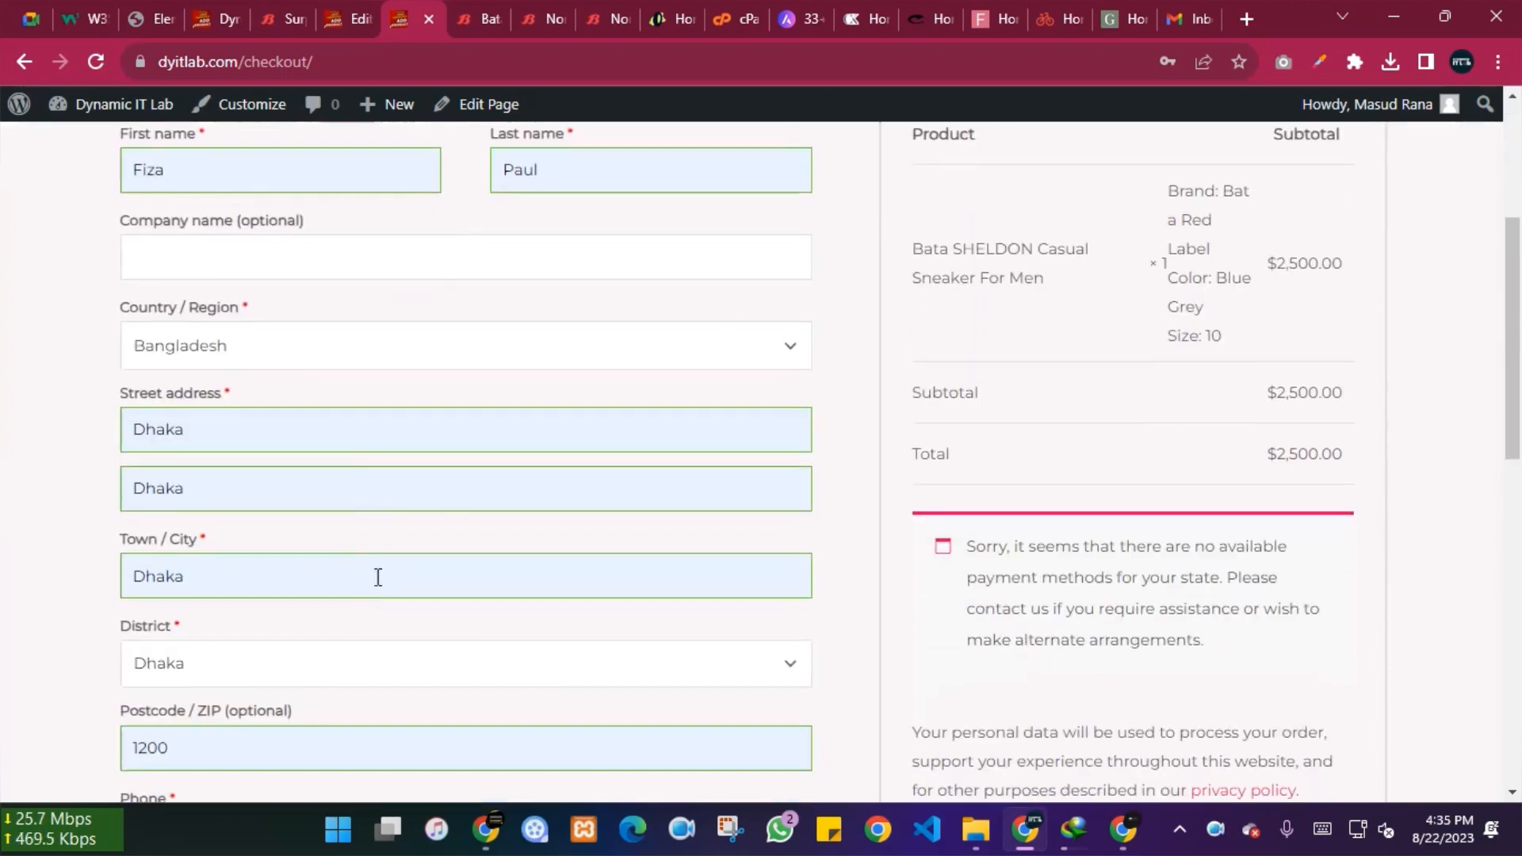
pyautogui.scroll(3, 1261, 343)
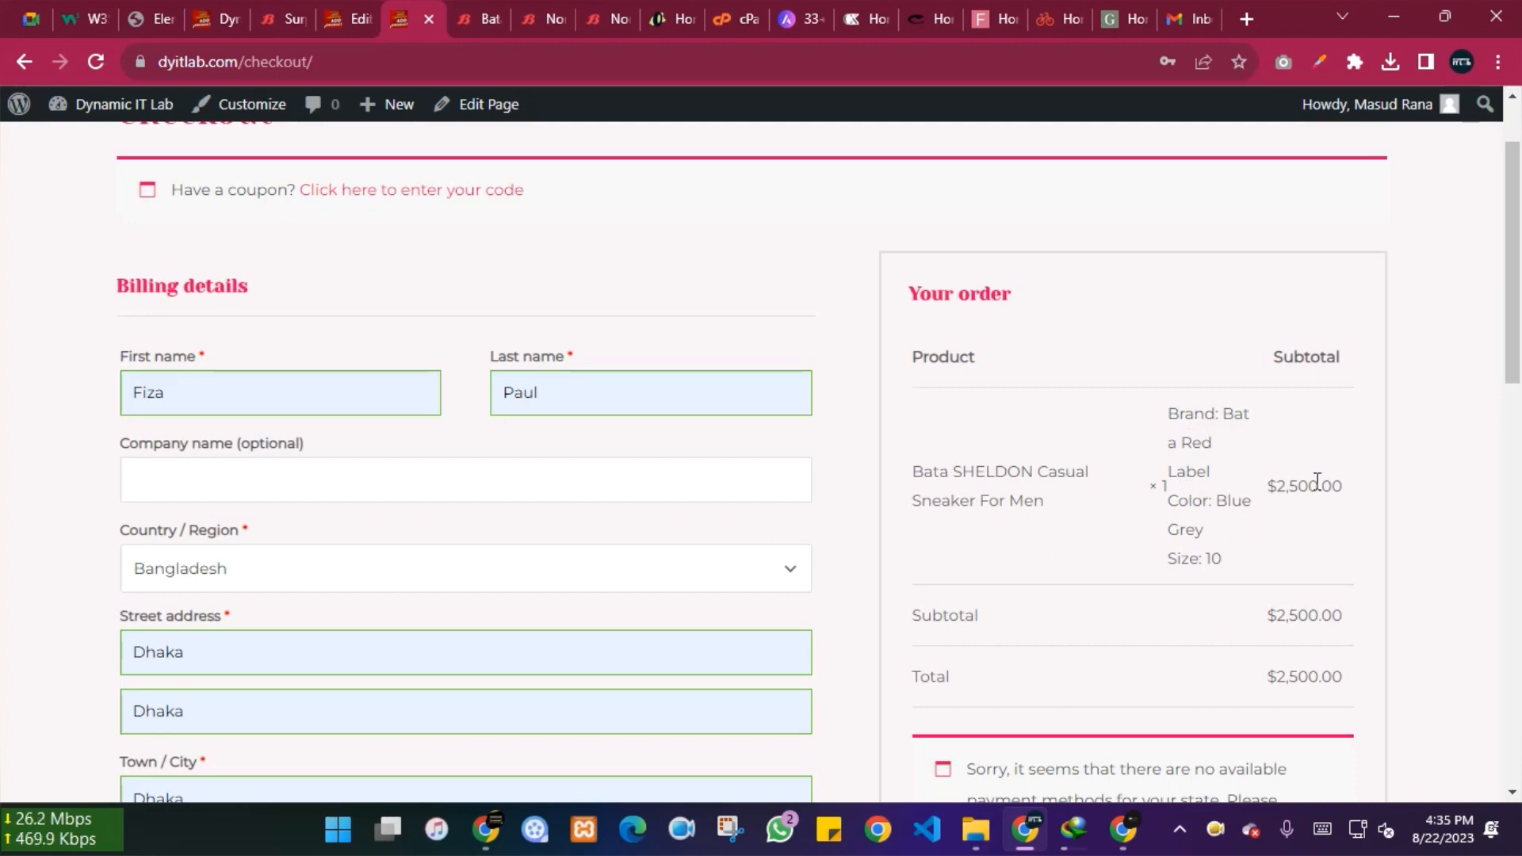
pyautogui.scroll(-1, 1316, 484)
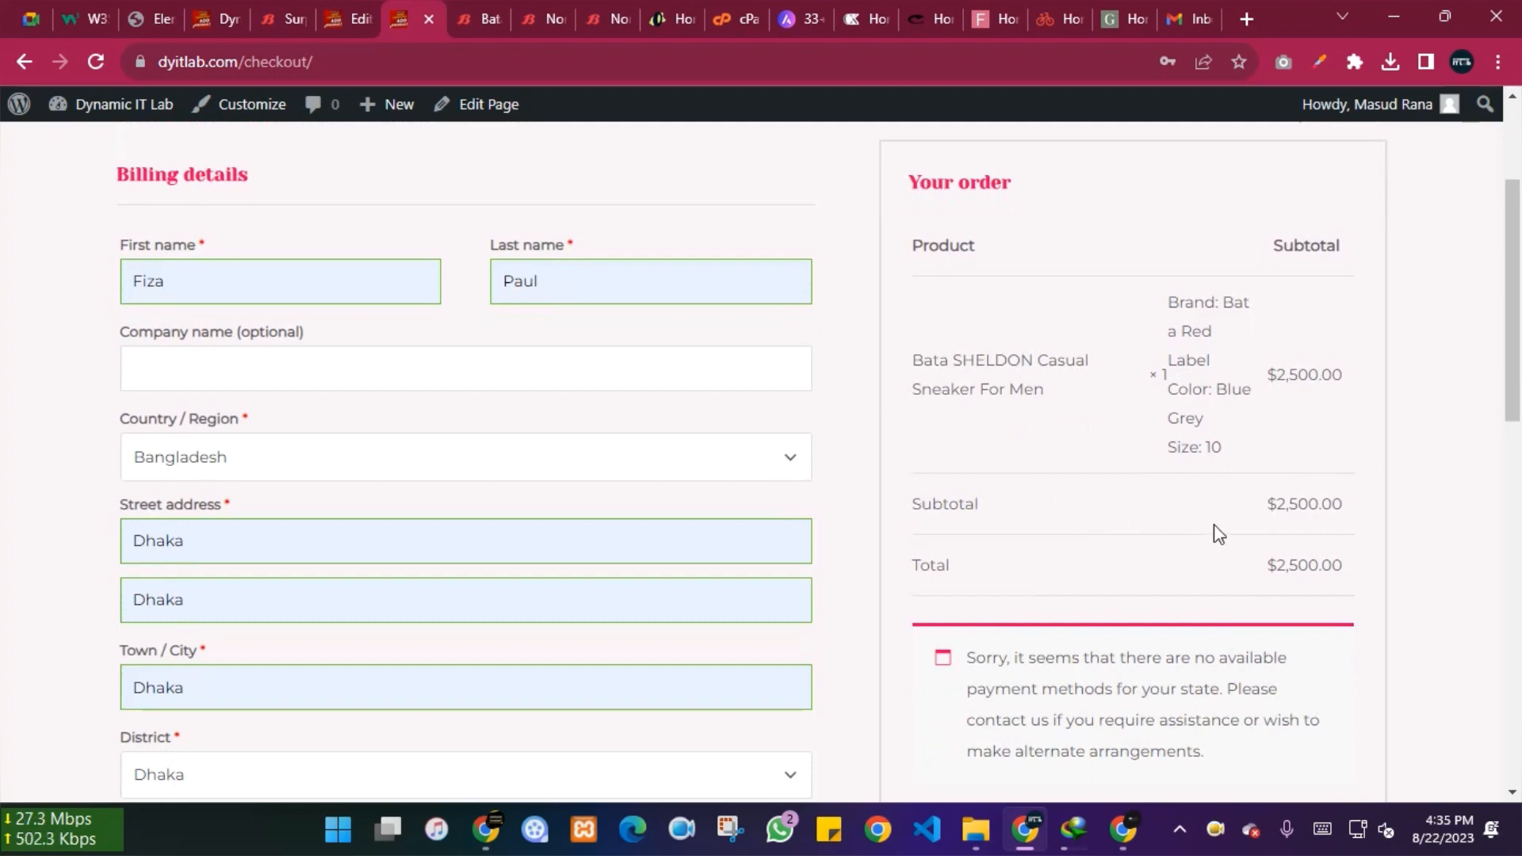
pyautogui.scroll(-2, 1216, 530)
pyautogui.scroll(-2, 1007, 476)
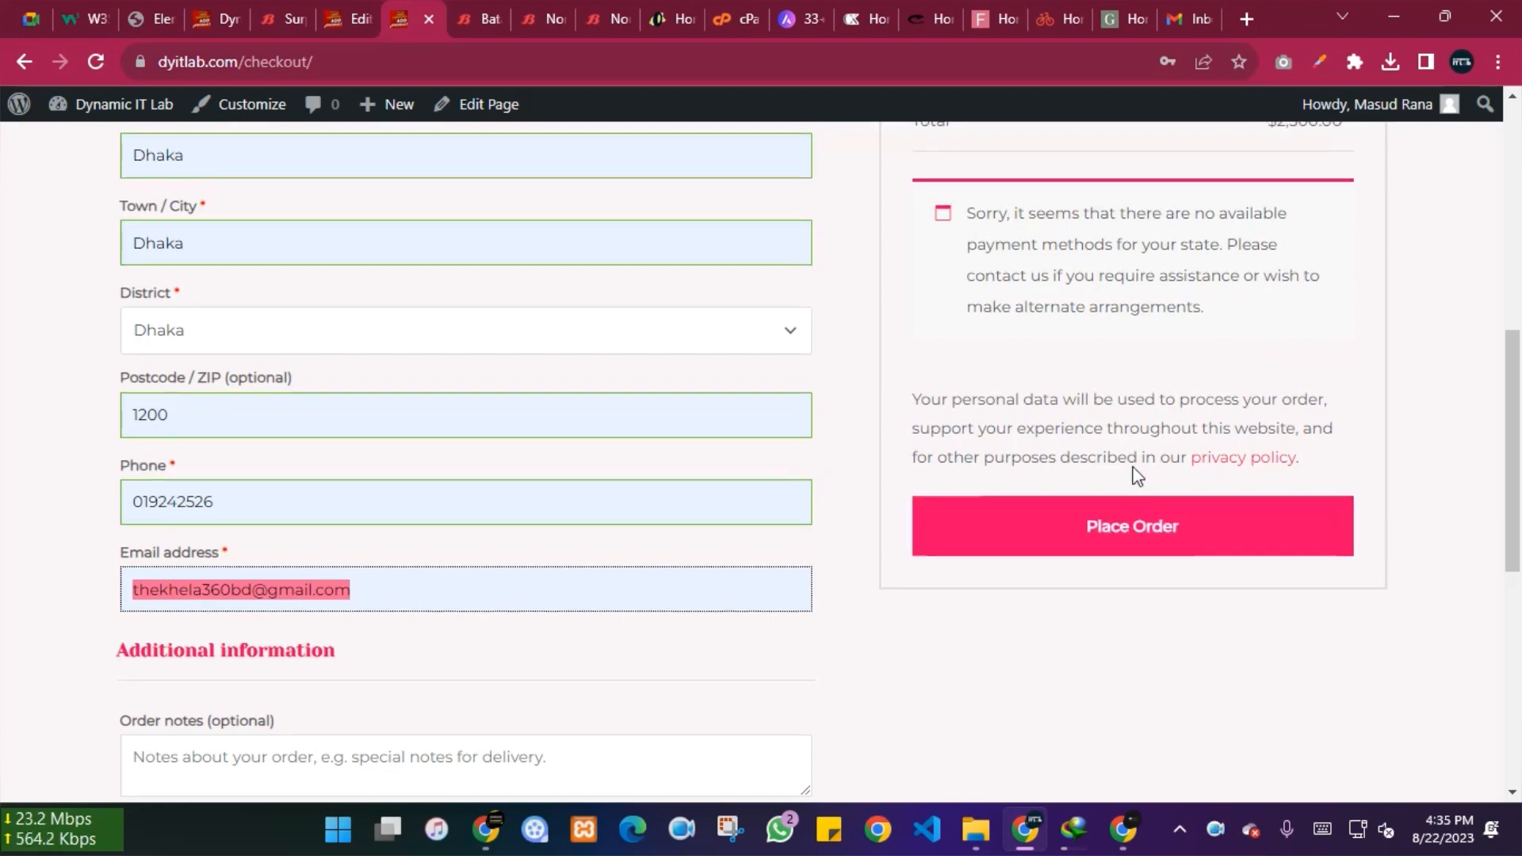
pyautogui.scroll(4, 1130, 444)
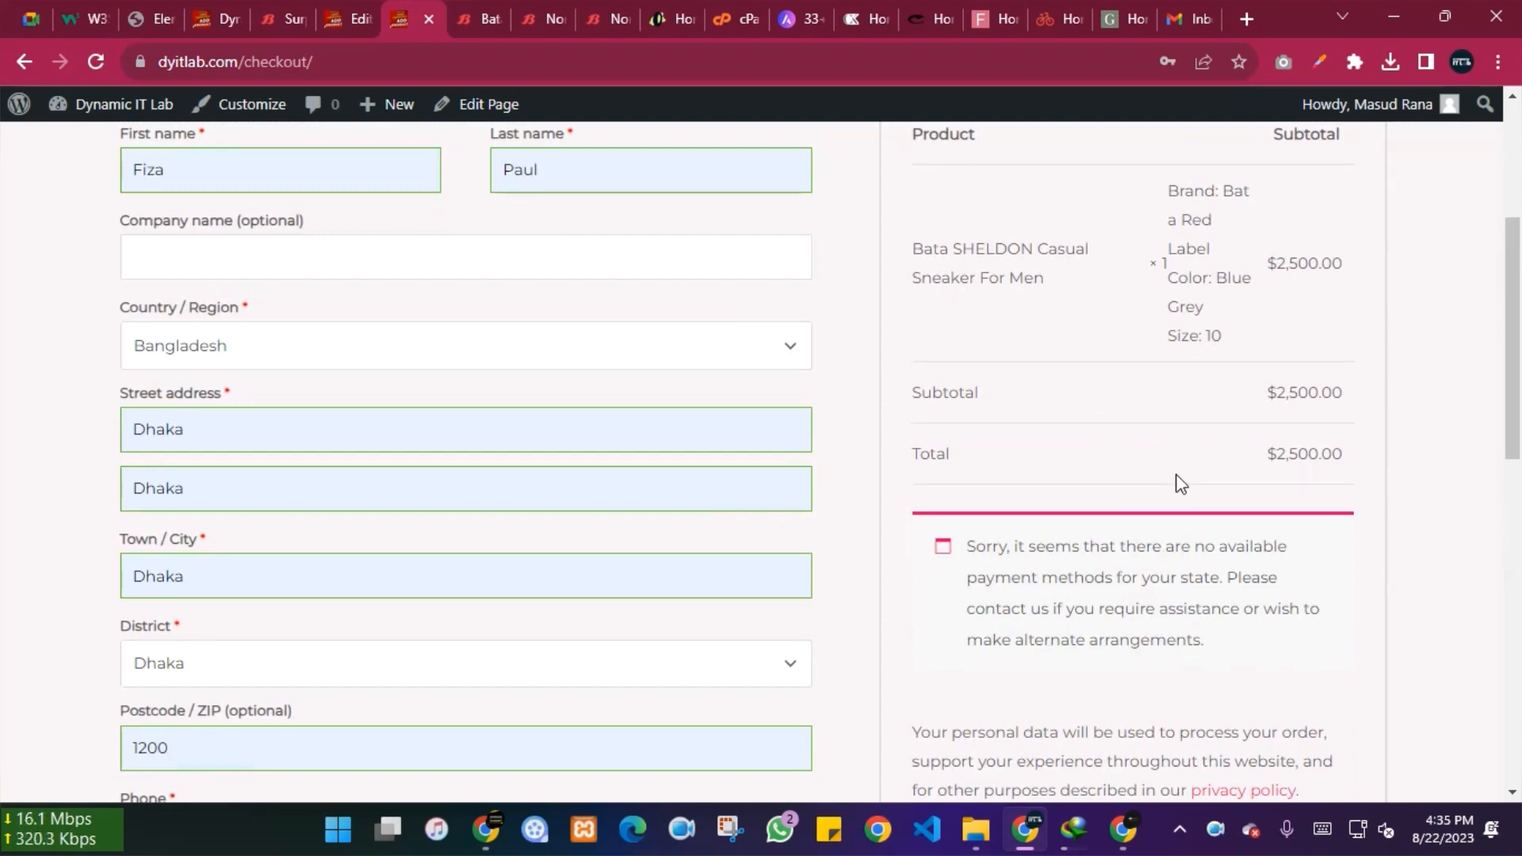
pyautogui.scroll(-4, 1228, 487)
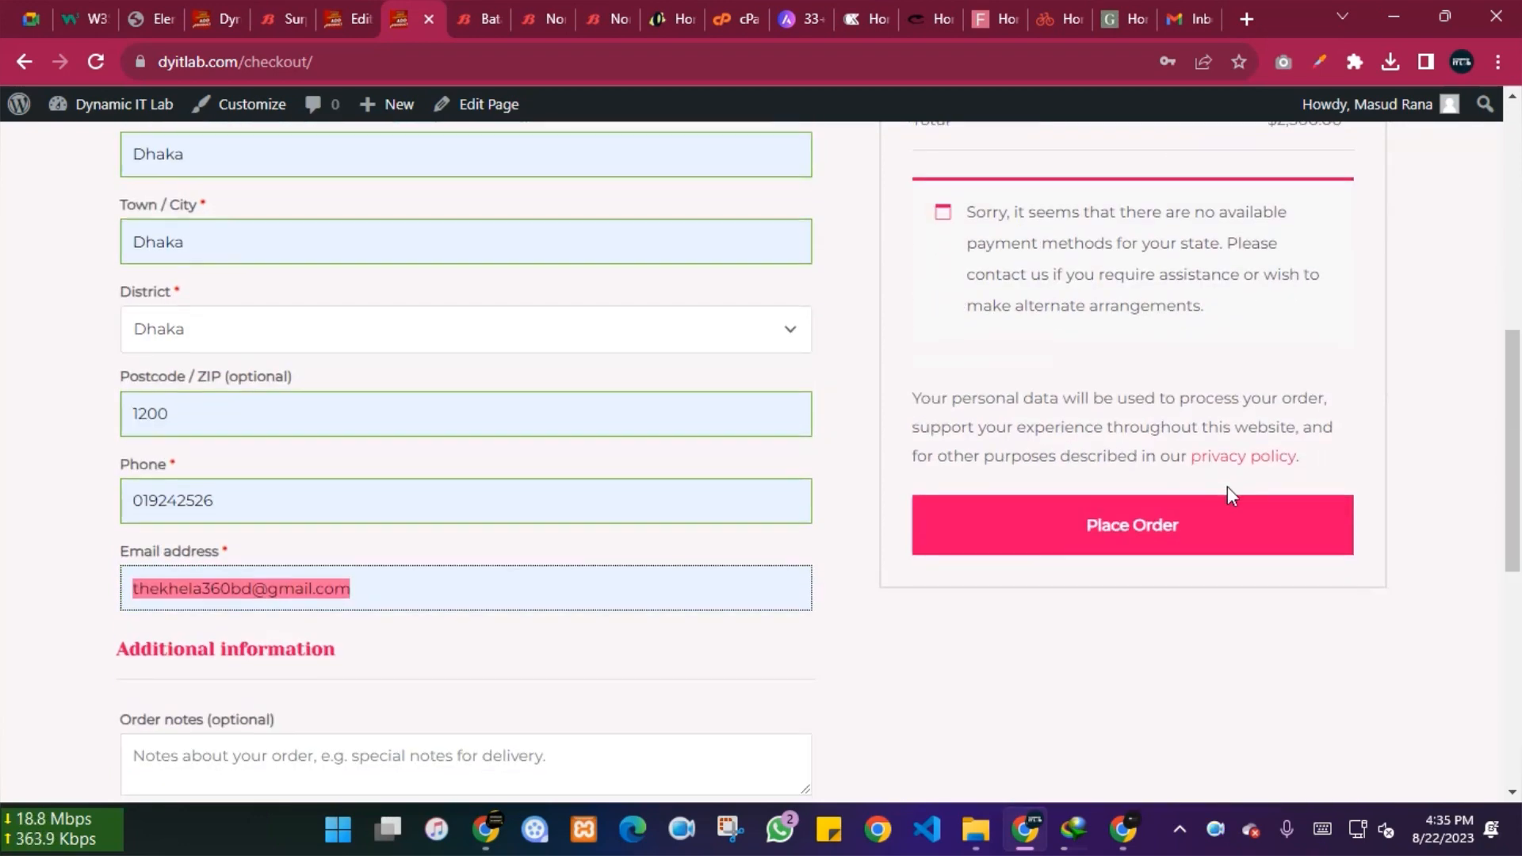
# Step: Try to place the order with no payment method available and check the checkout page for notices
pyautogui.click(1102, 530)
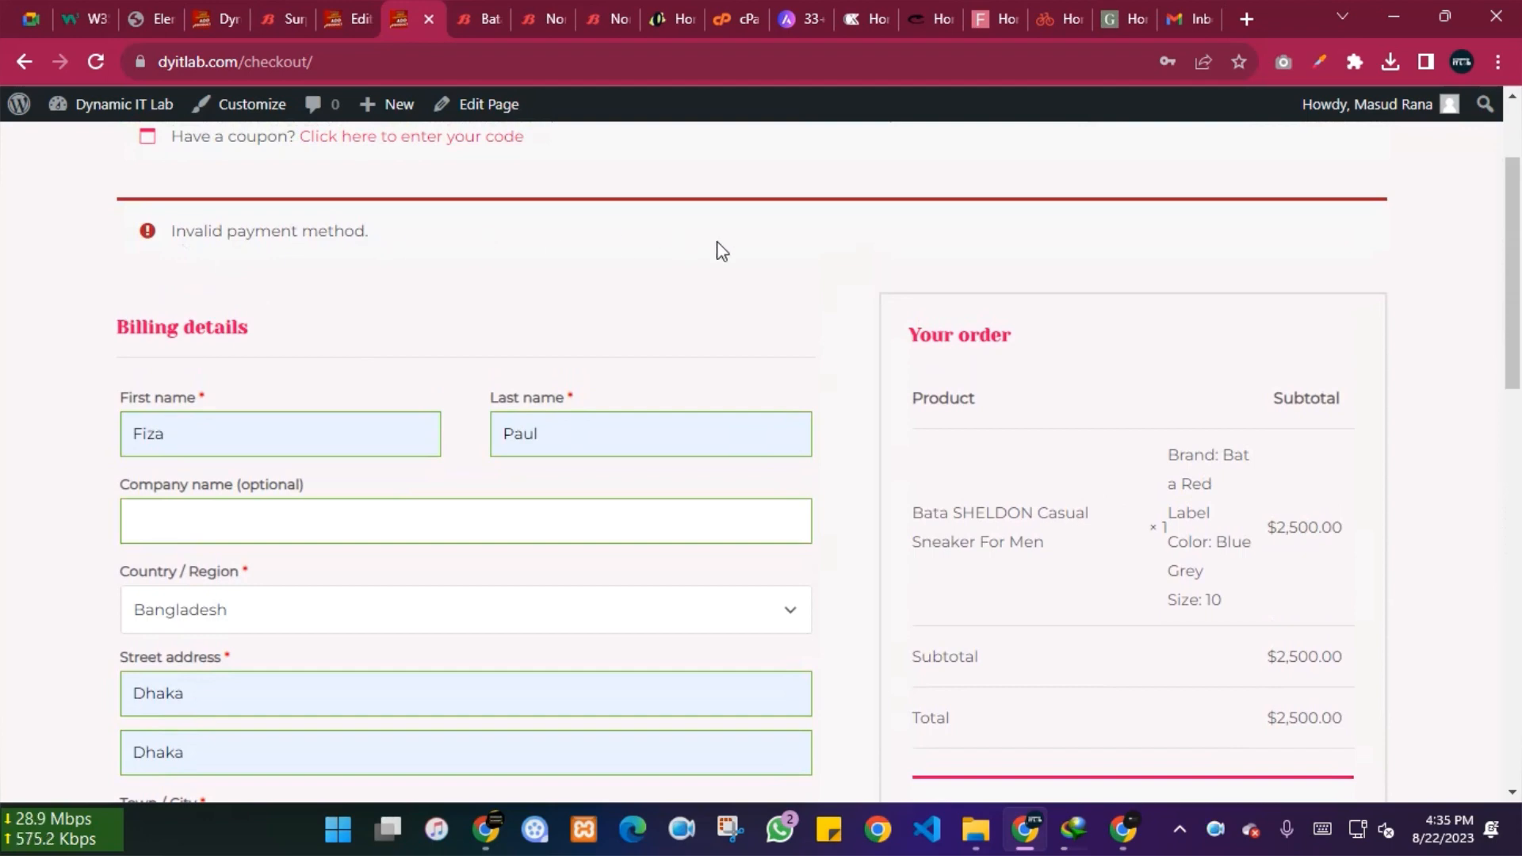
pyautogui.scroll(-10, 1251, 465)
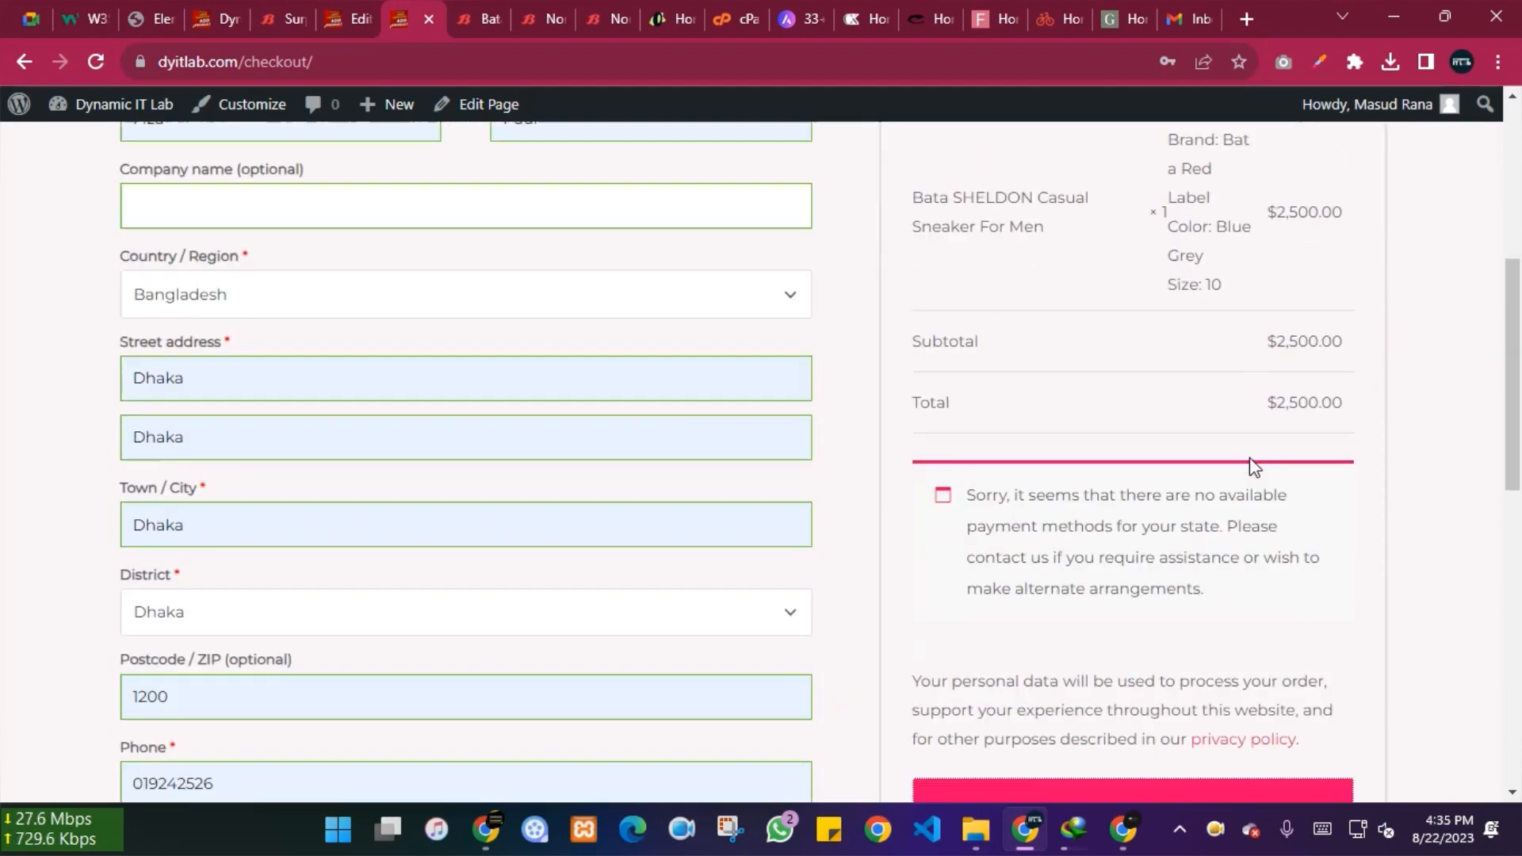
pyautogui.scroll(-1, 1254, 468)
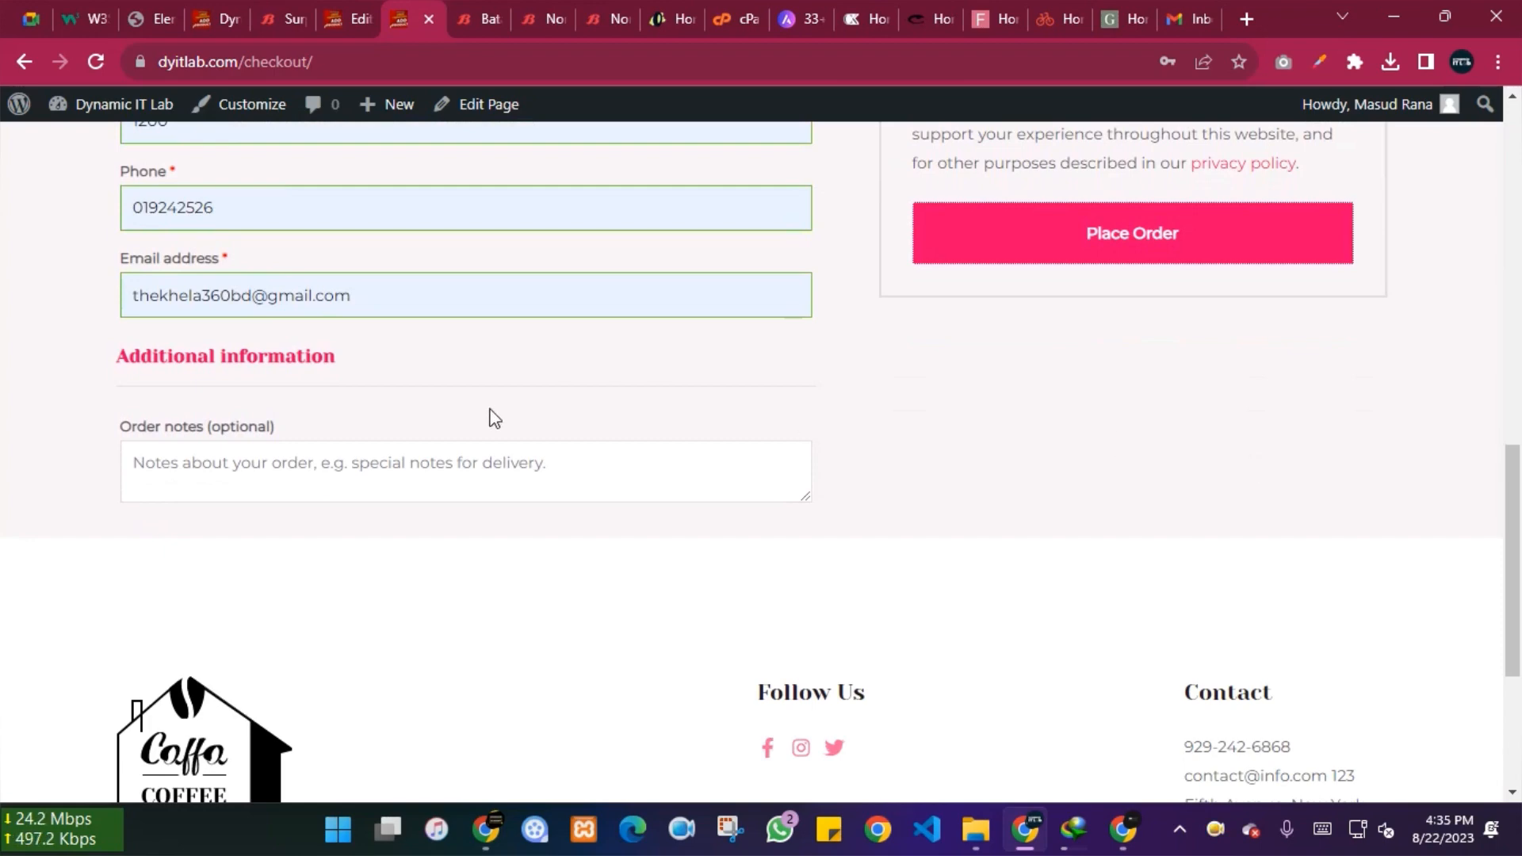
# Step: Switch to the site's WordPress admin, open the WooCommerce settings and look over the General options
pyautogui.click(334, 13)
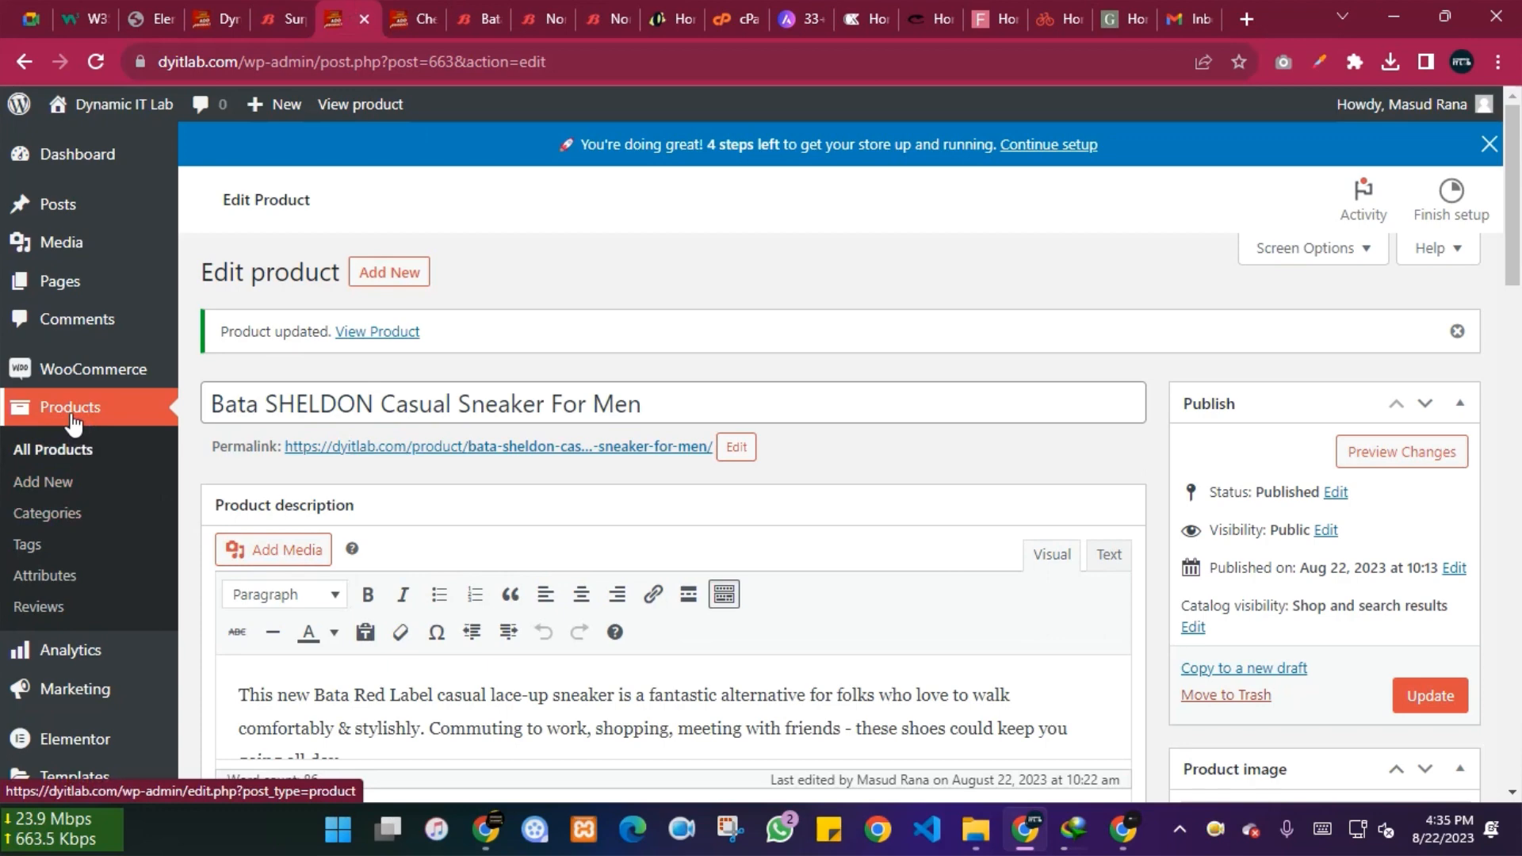
pyautogui.scroll(-4, 74, 424)
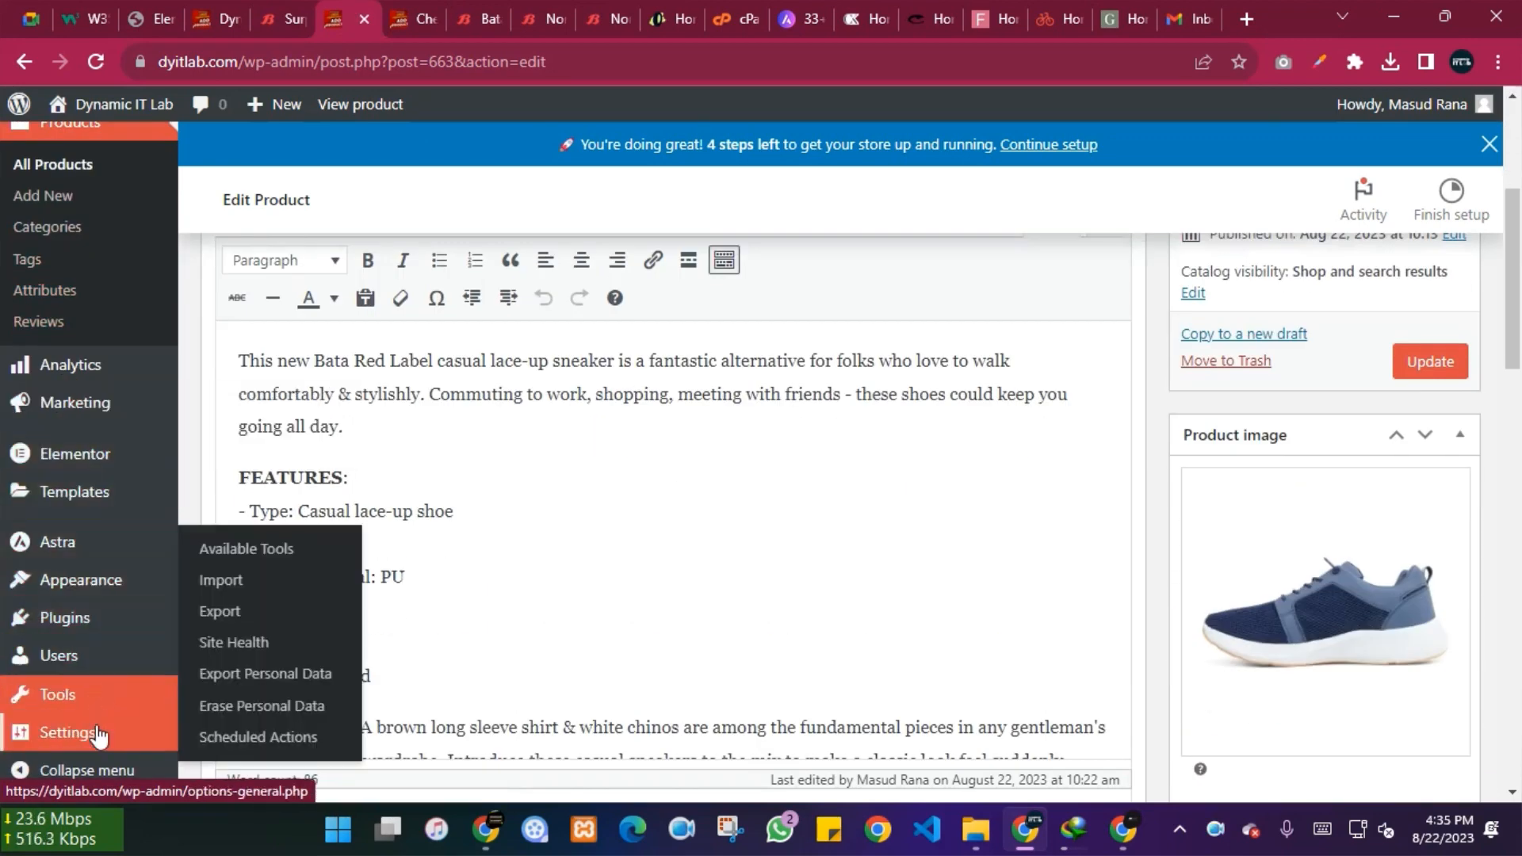
pyautogui.scroll(4, 95, 575)
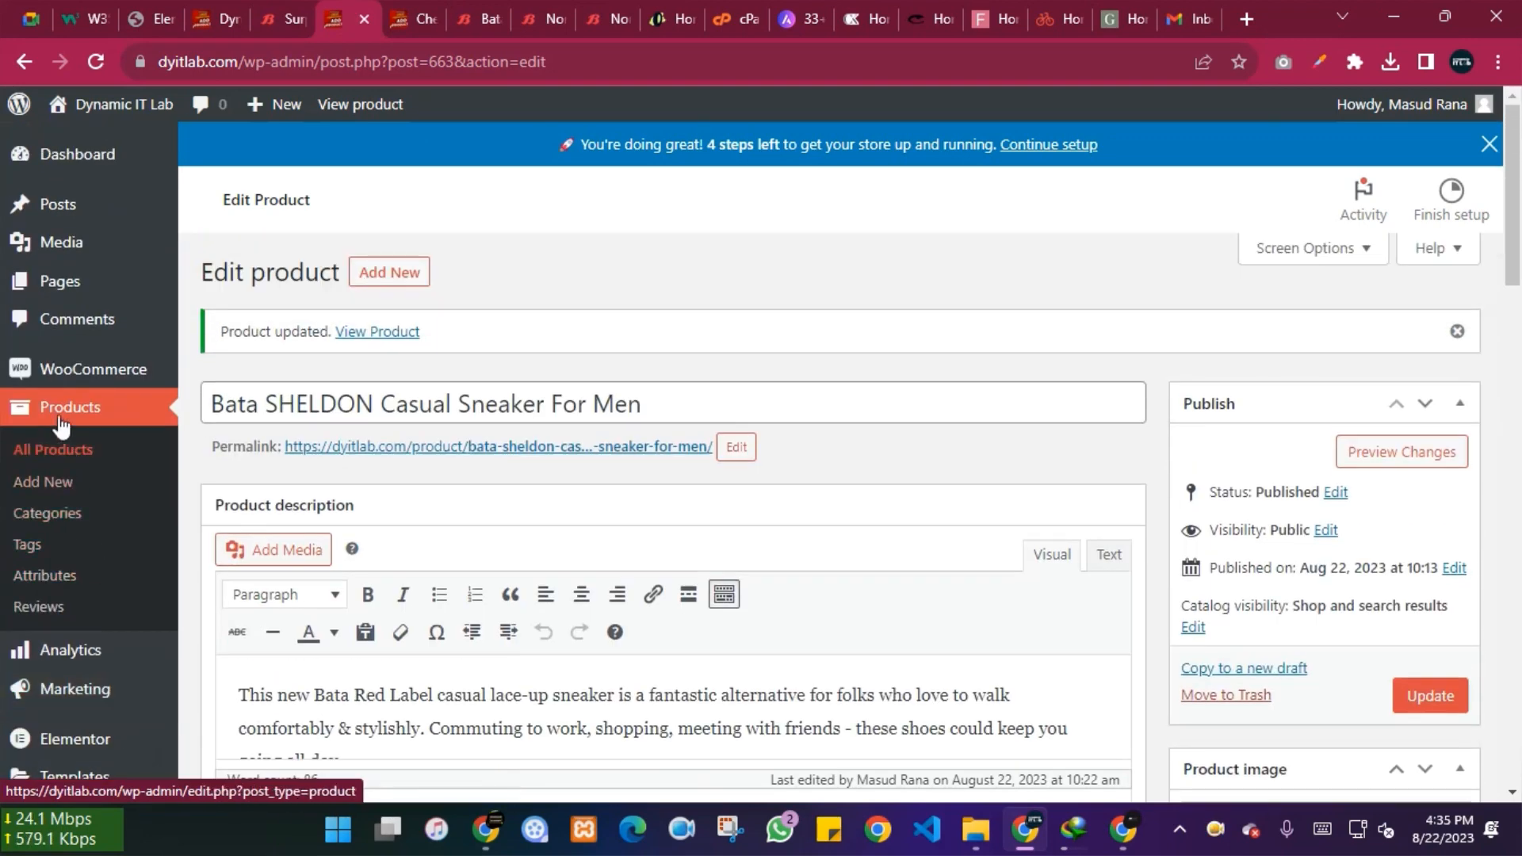
pyautogui.moveTo(62, 374)
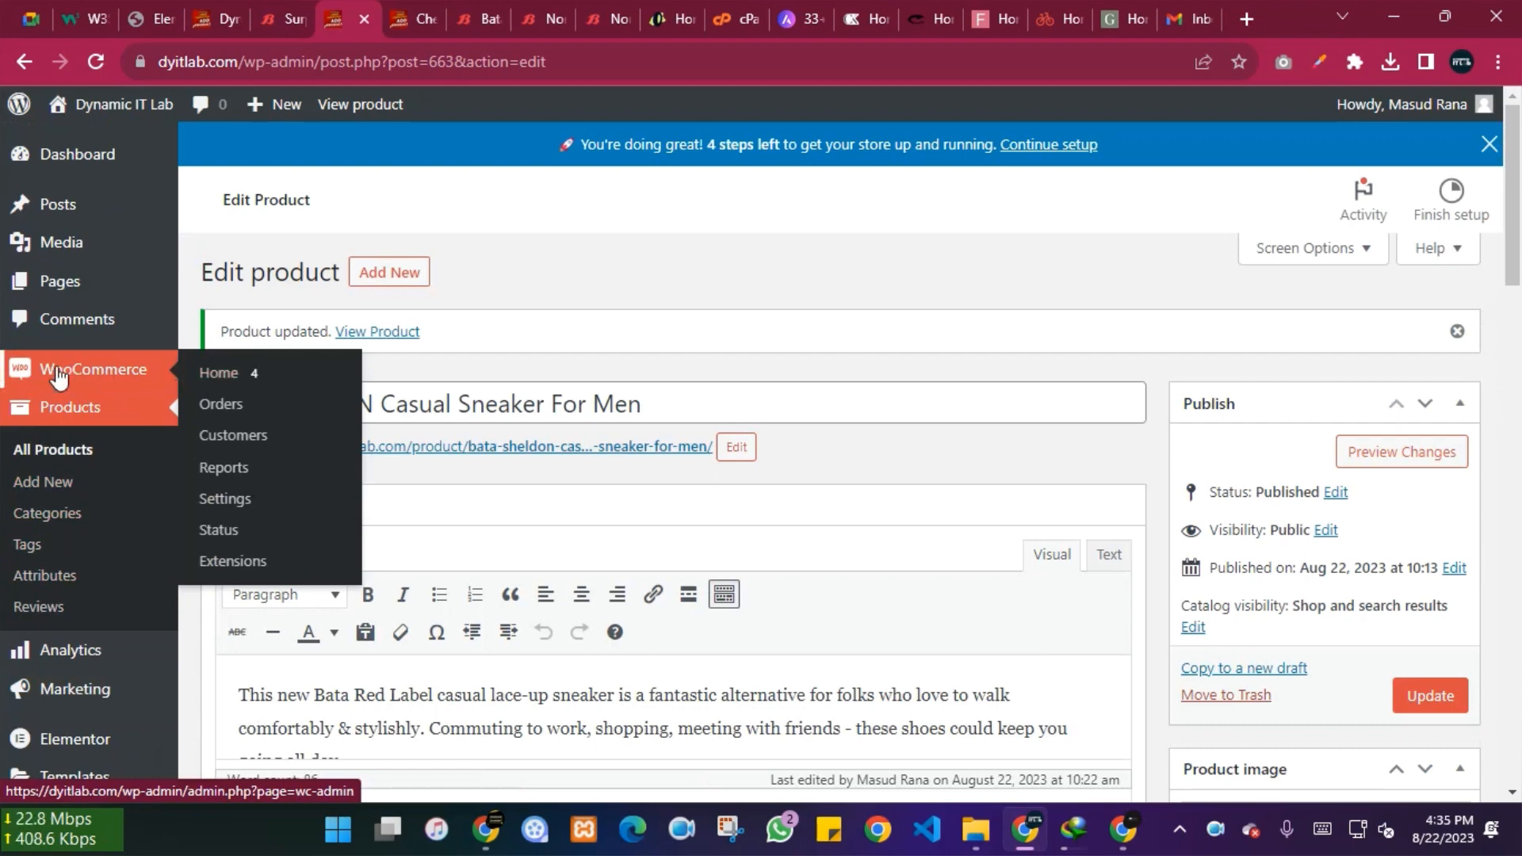
pyautogui.click(224, 501)
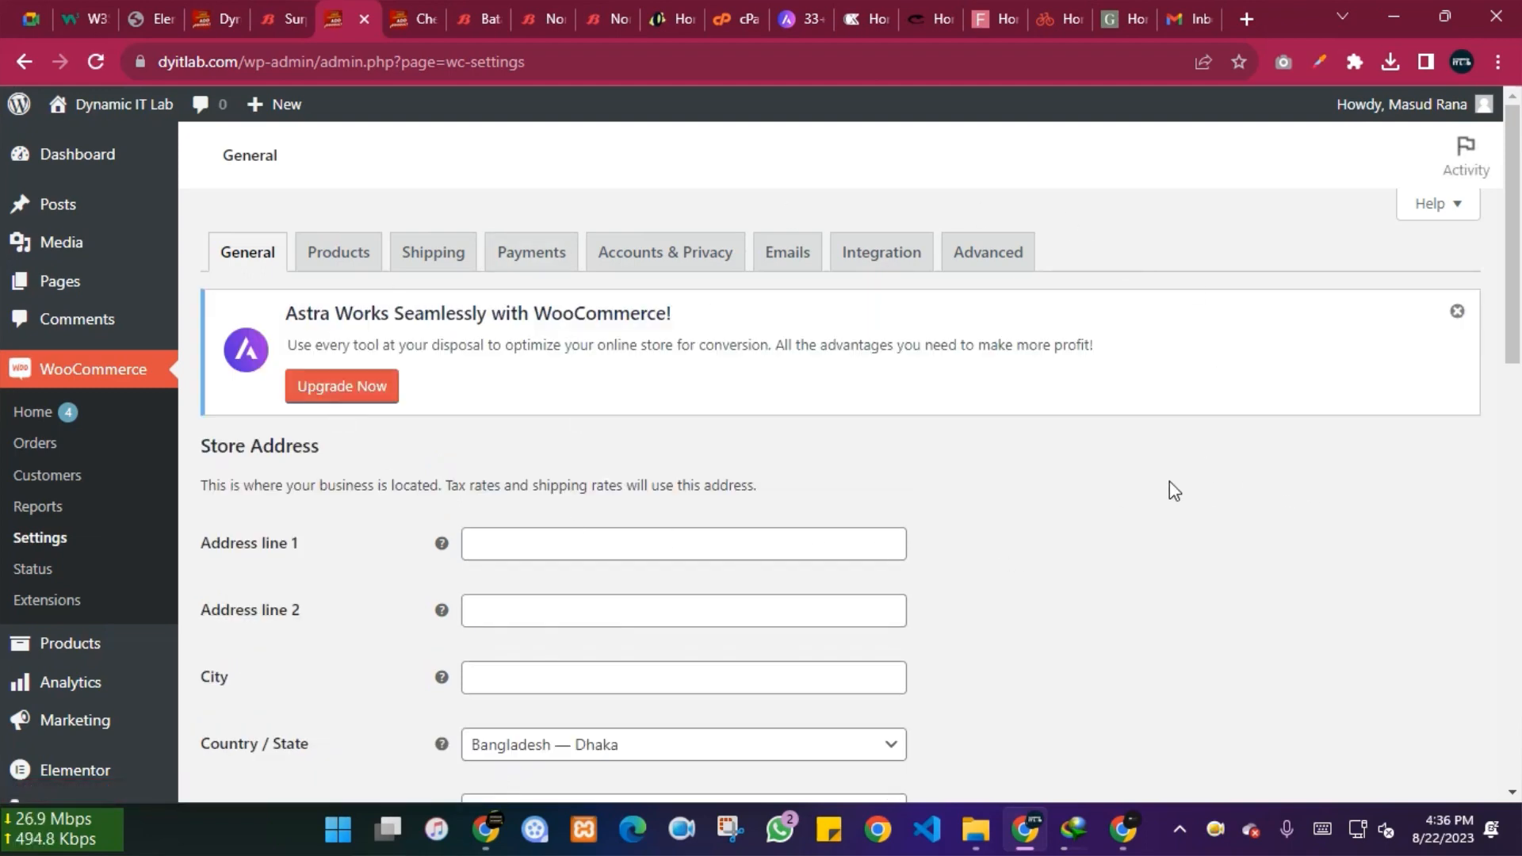
pyautogui.scroll(-10, 1175, 491)
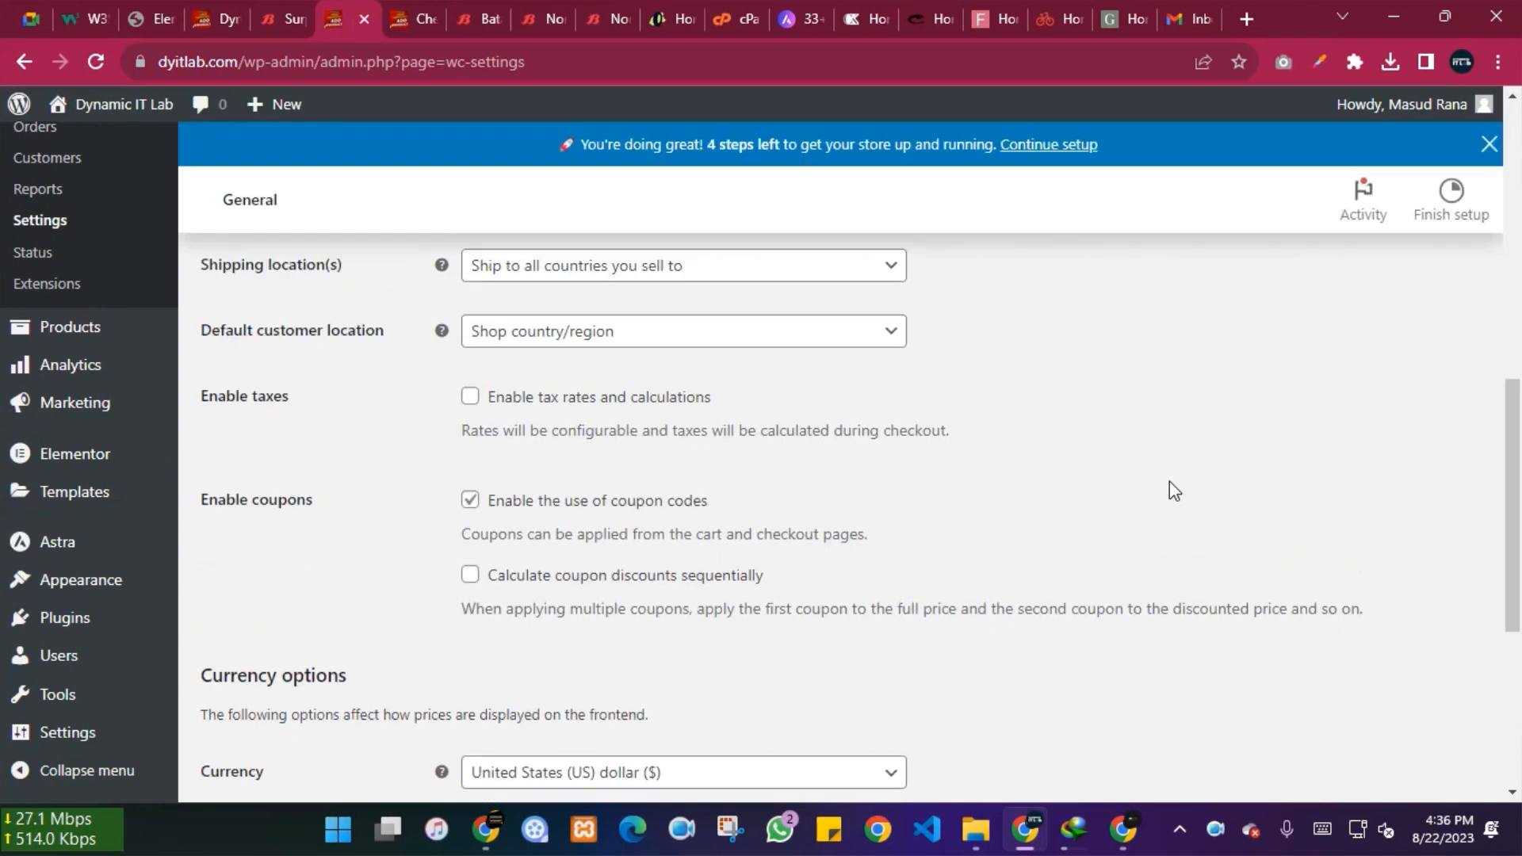
pyautogui.scroll(10, 1169, 482)
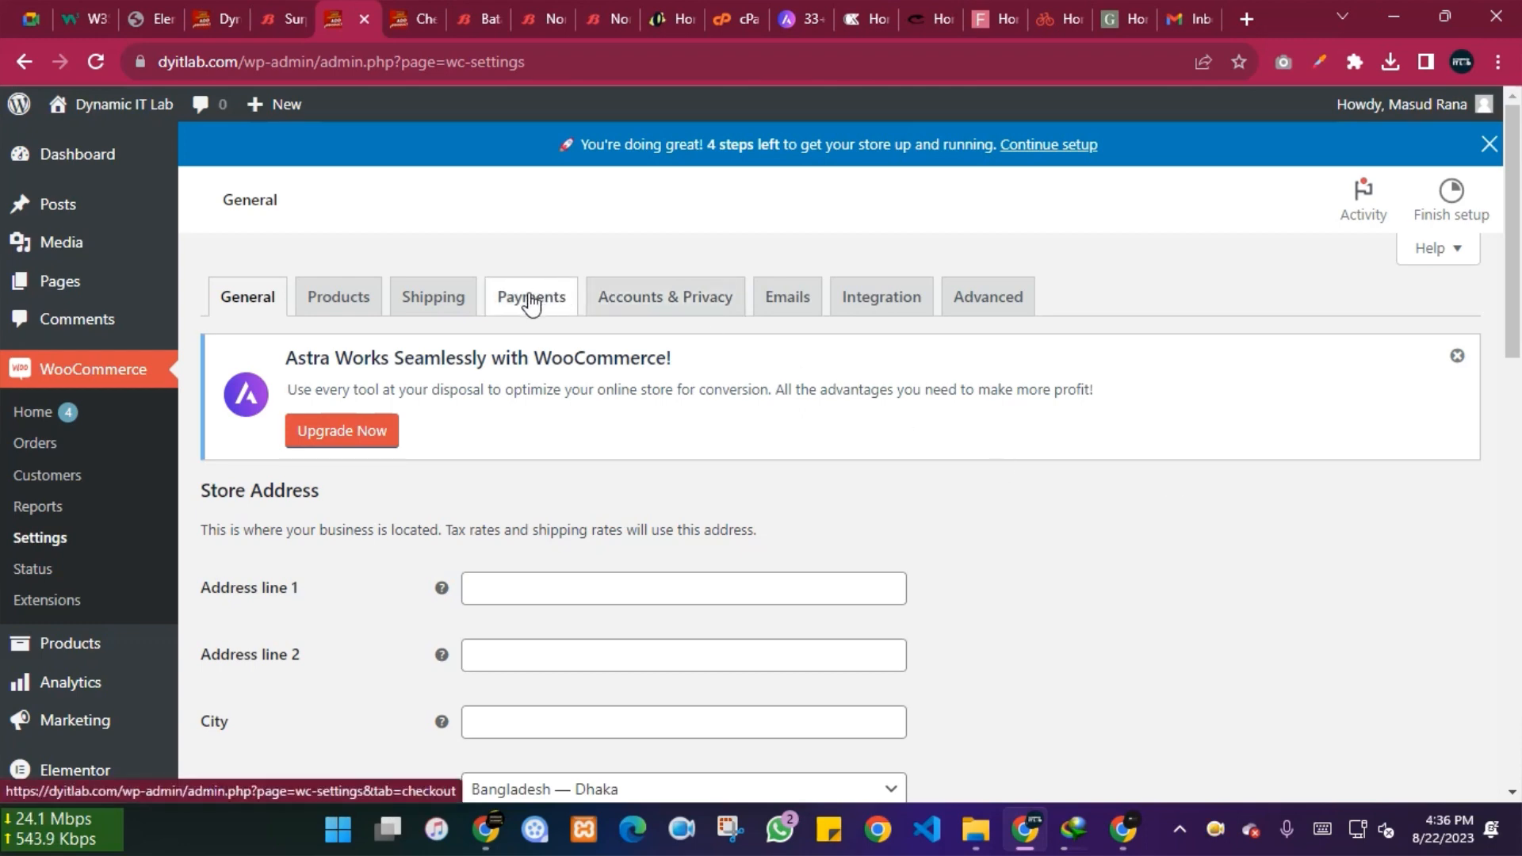
pyautogui.scroll(-8, 849, 656)
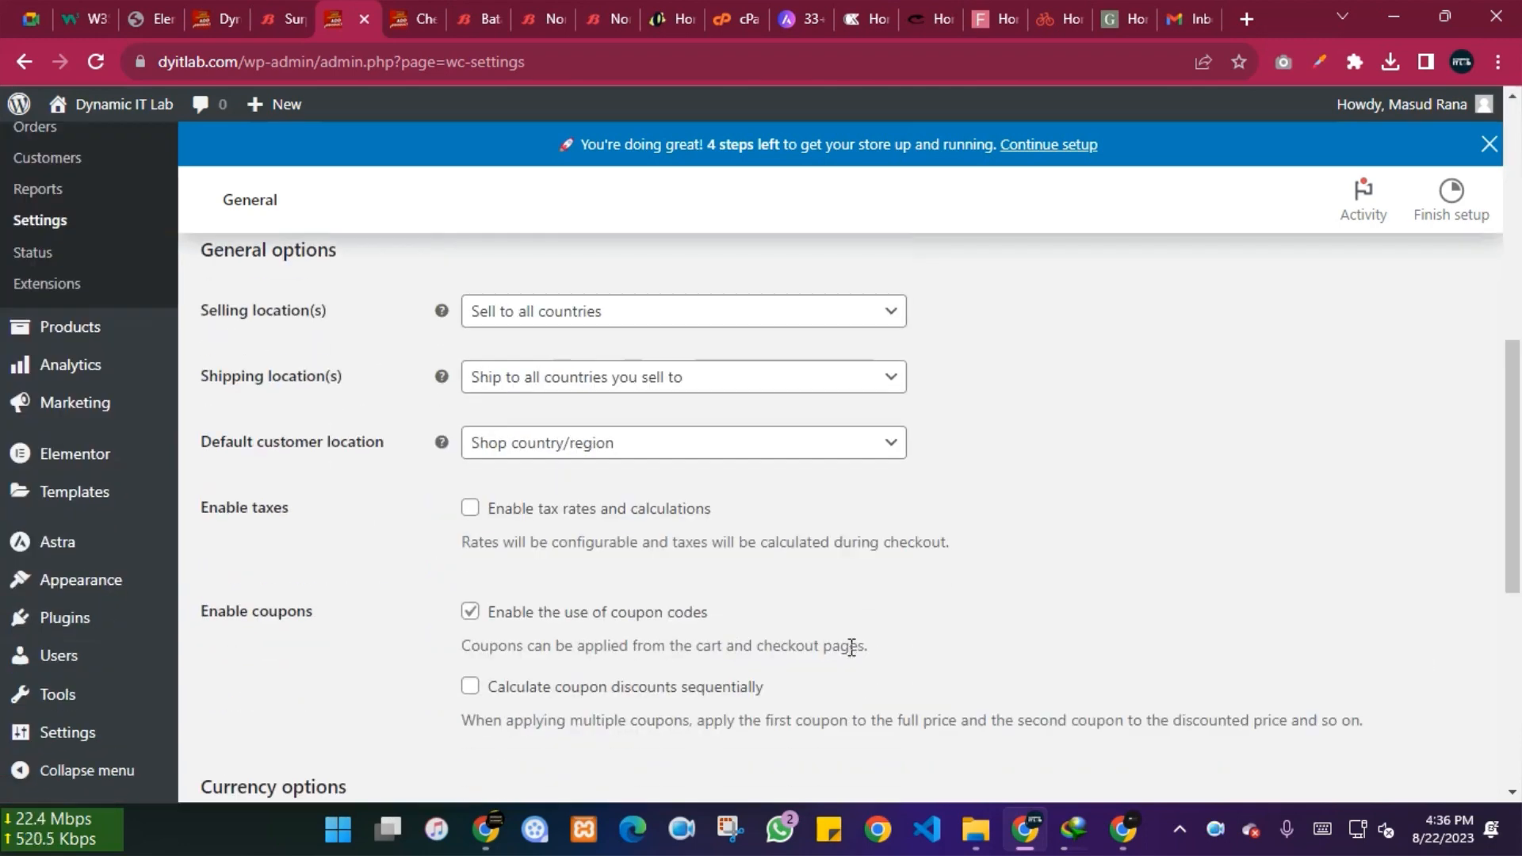
pyautogui.scroll(10, 851, 648)
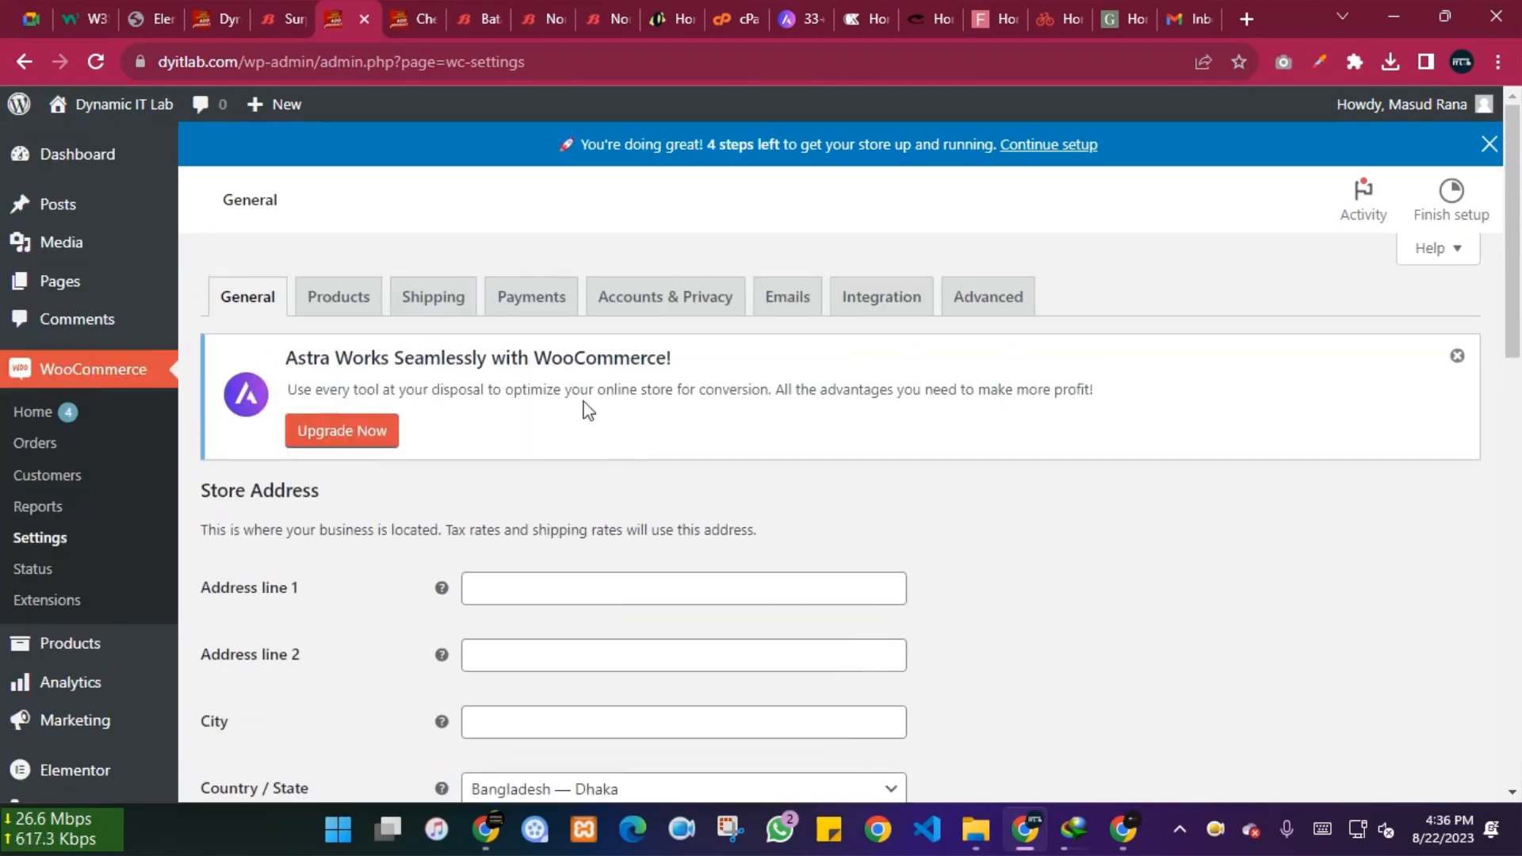
# Step: Enable the Cash on delivery payment method in the WooCommerce payment settings and save the changes
pyautogui.click(536, 308)
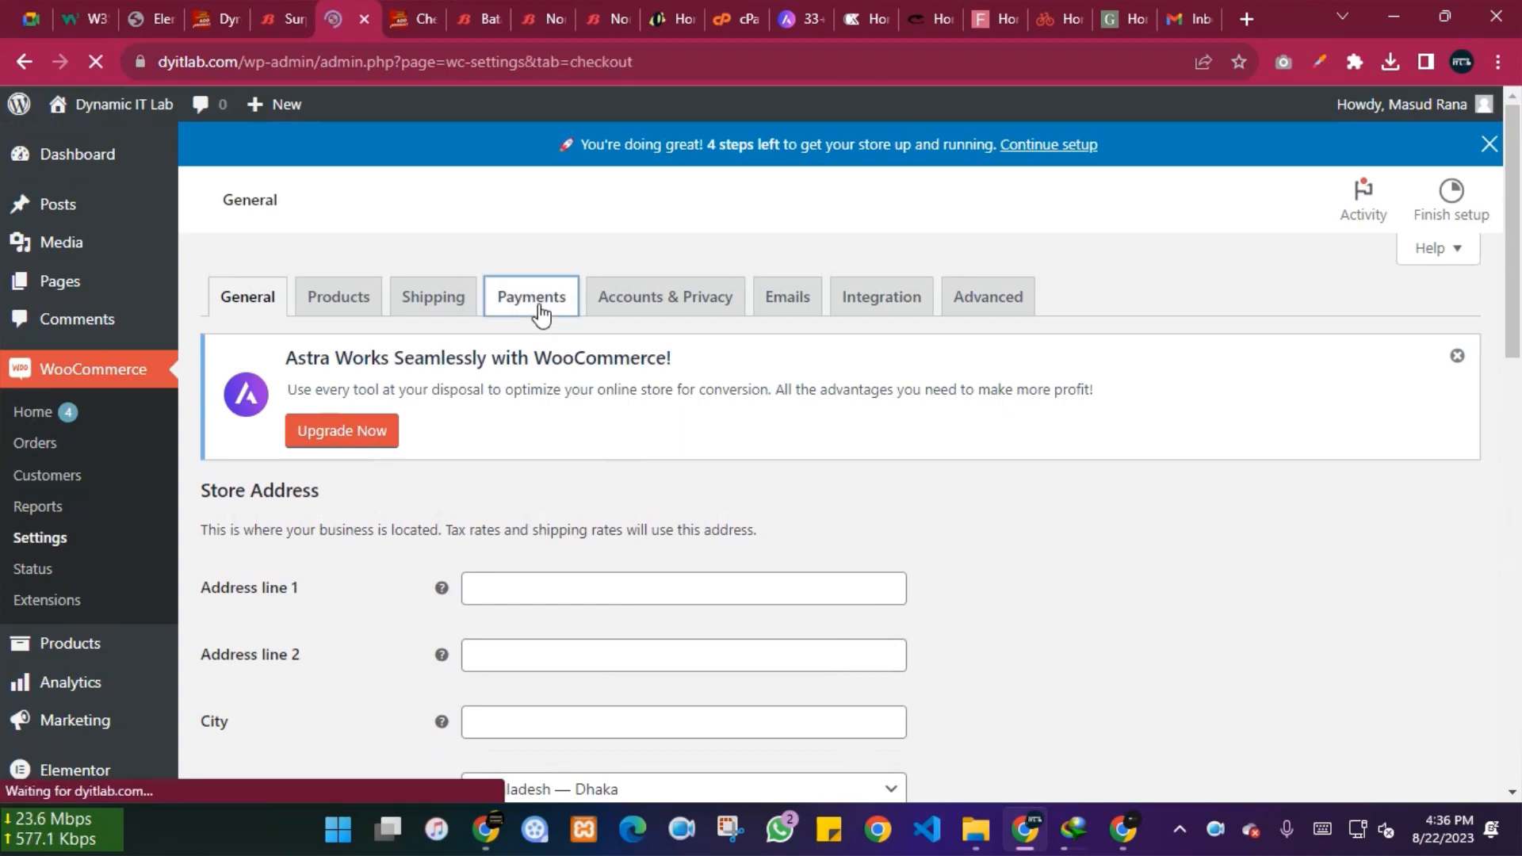
pyautogui.scroll(-5, 577, 482)
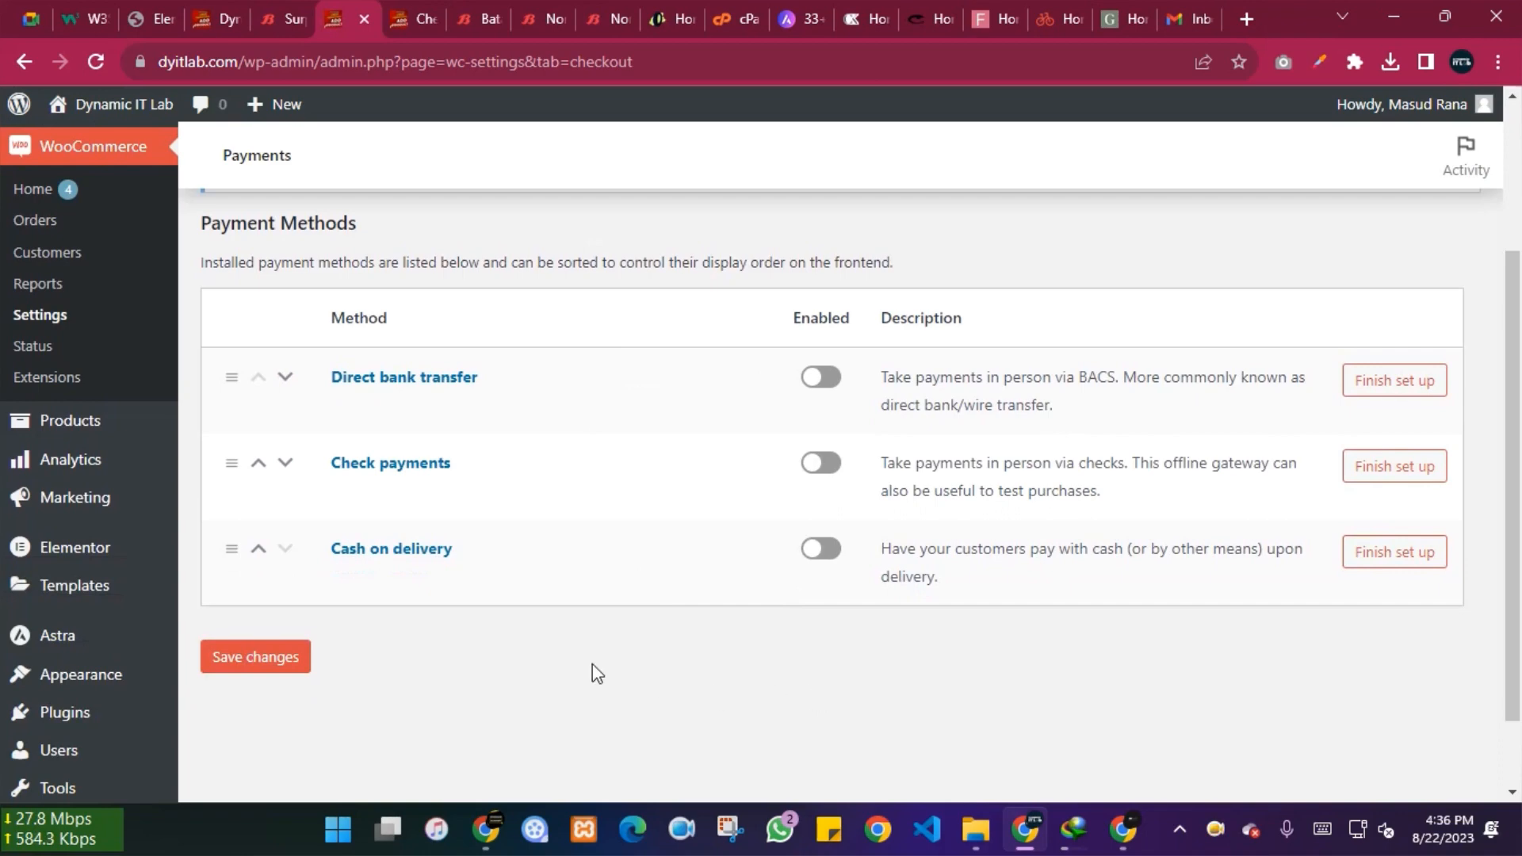
pyautogui.click(823, 551)
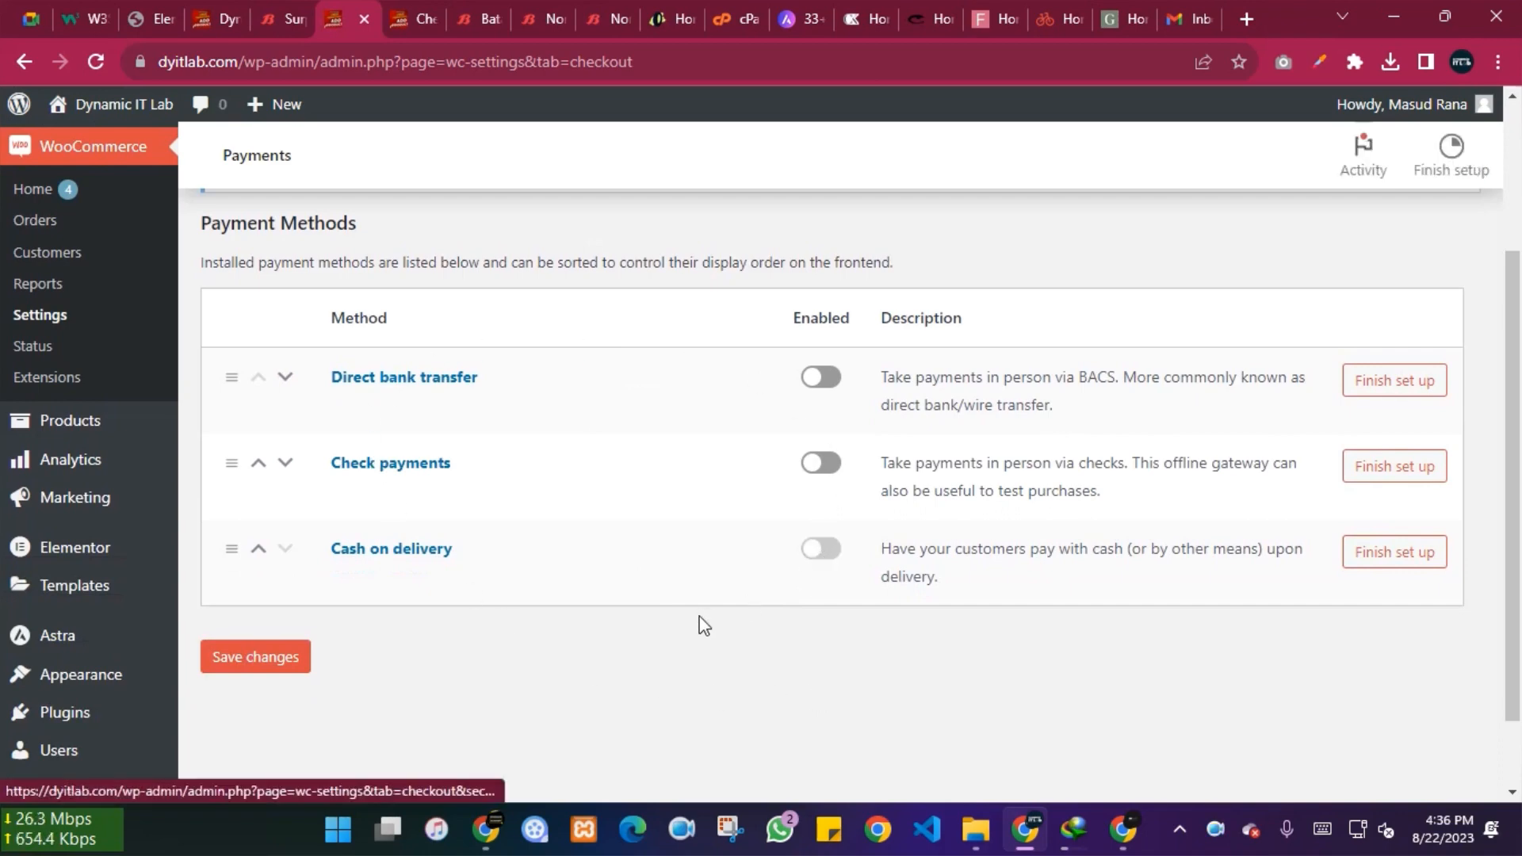
pyautogui.scroll(-3, 739, 611)
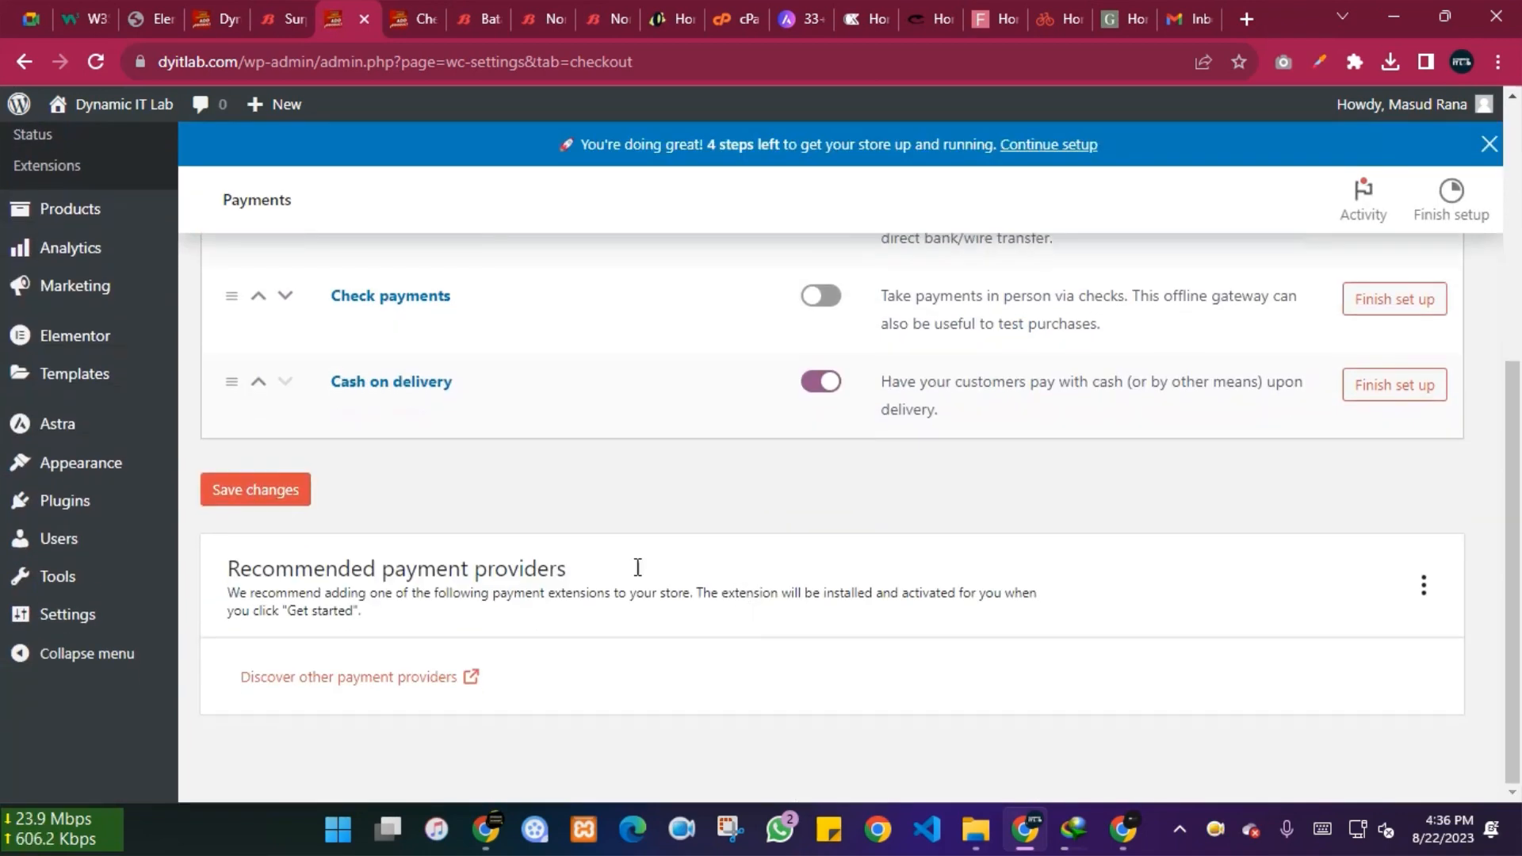
pyautogui.click(257, 491)
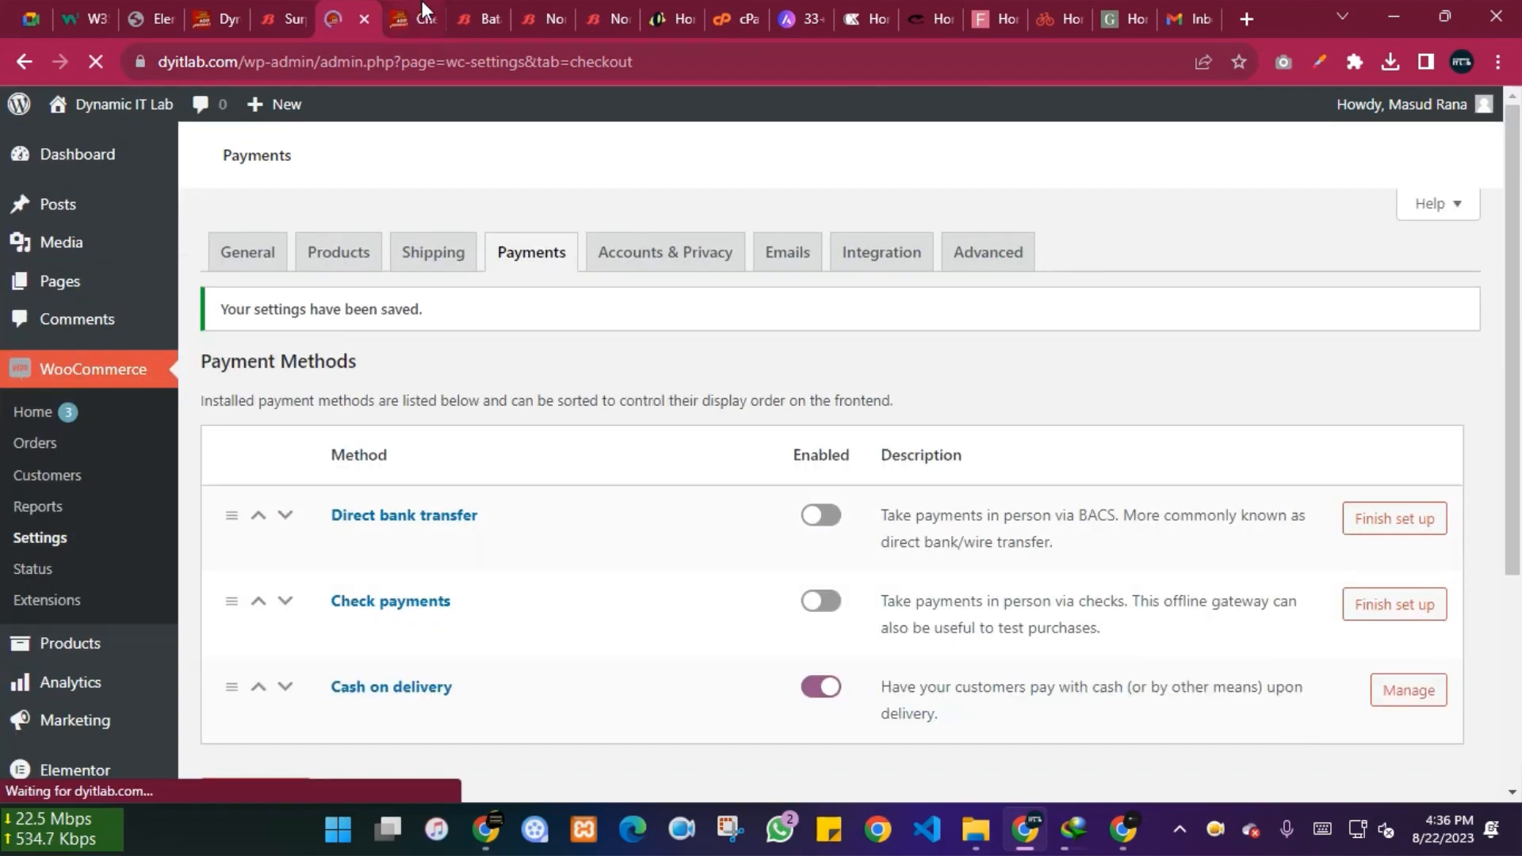
# Step: Return to the store's checkout page, reload it and place the order with Cash on delivery
pyautogui.click(427, 5)
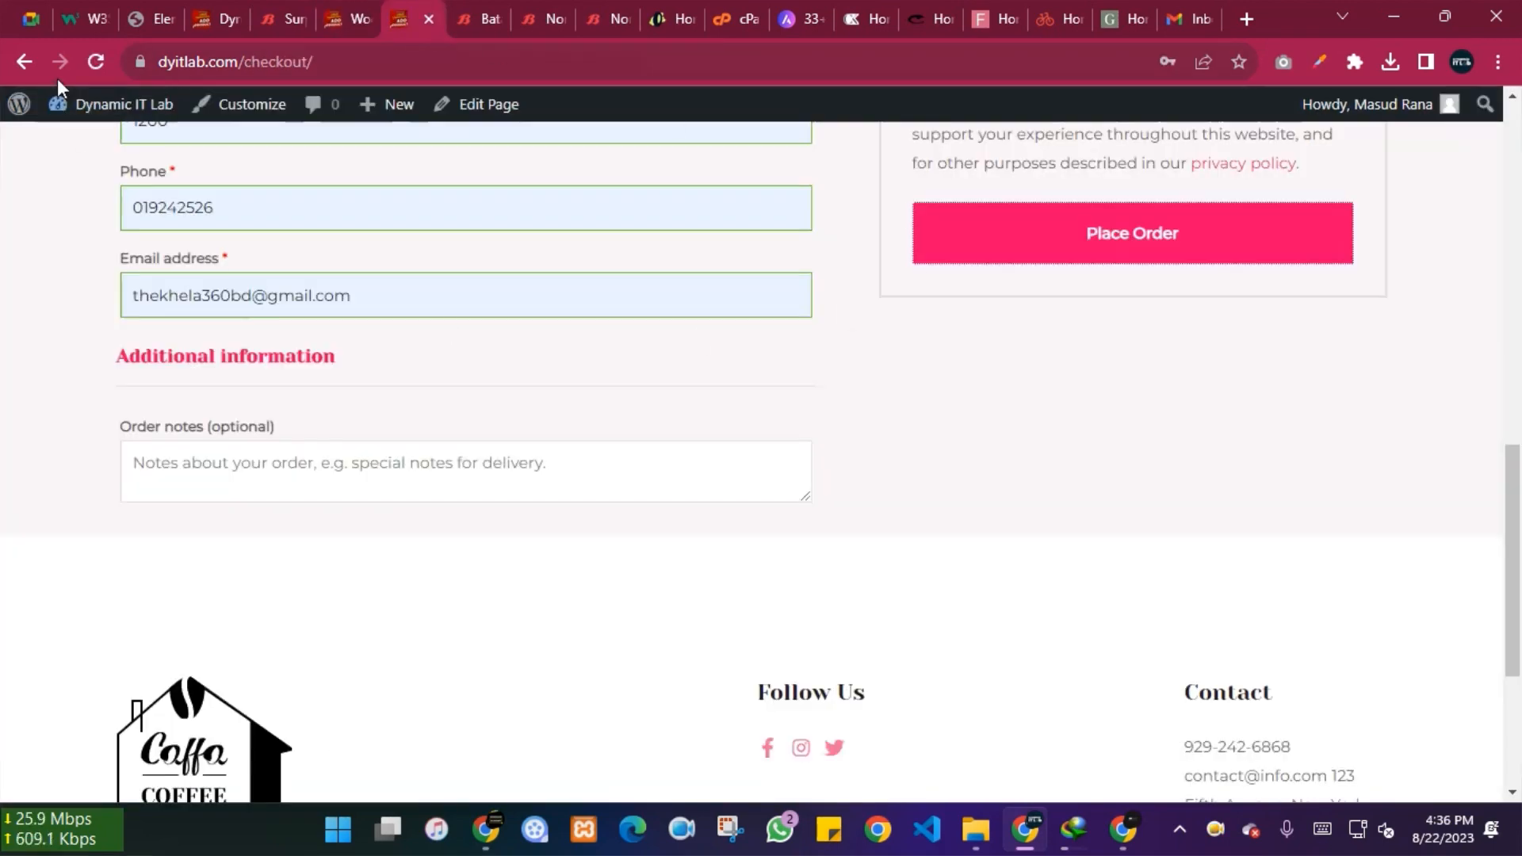
pyautogui.click(95, 60)
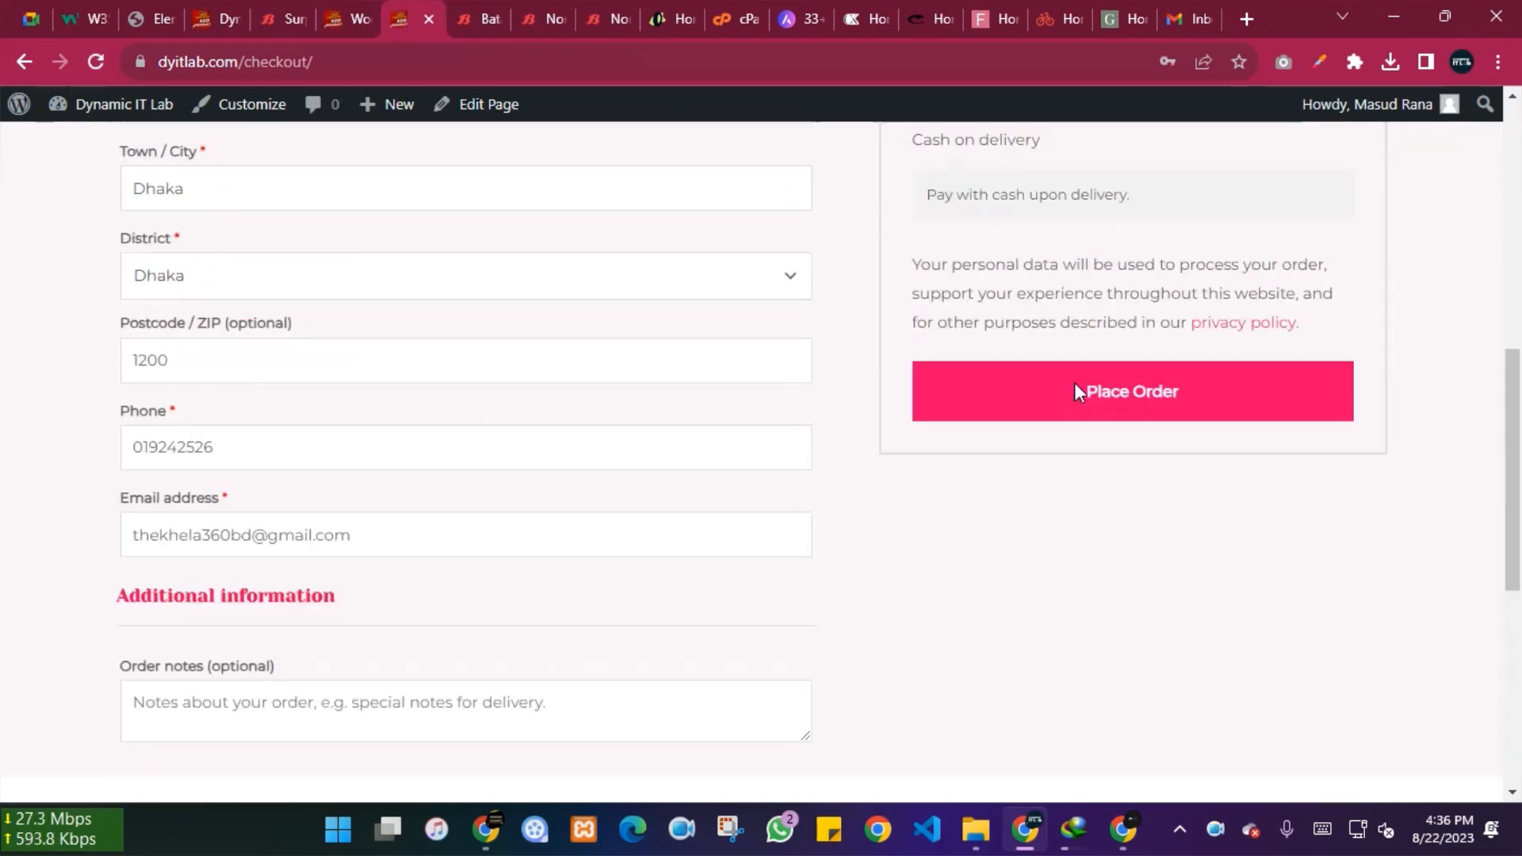
pyautogui.click(1075, 390)
pyautogui.click(1119, 404)
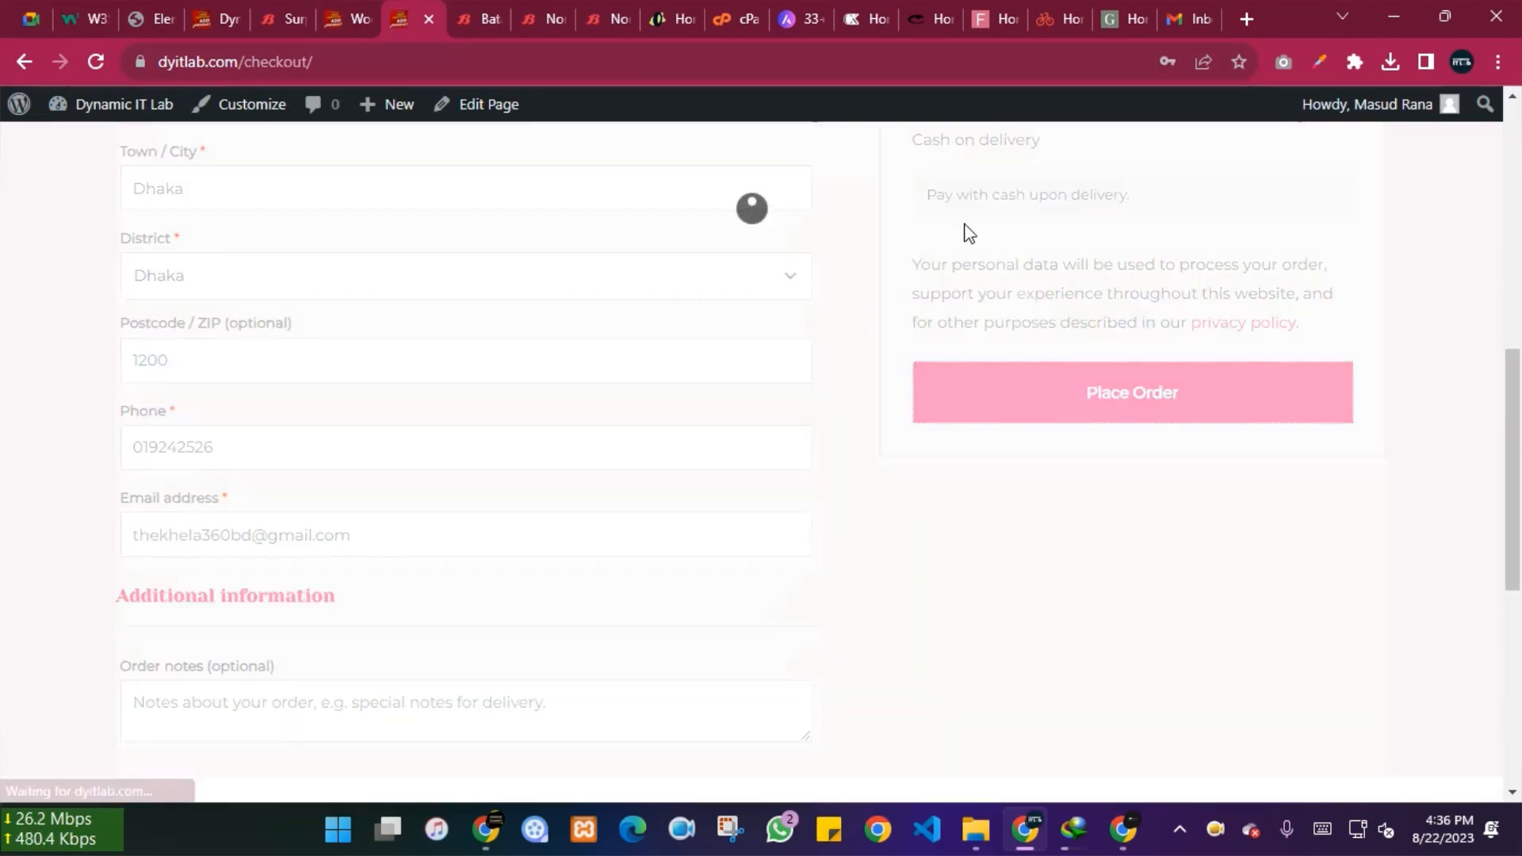
# Step: Review the received order's summary, product details, payment method and billing address
pyautogui.scroll(-4, 1139, 504)
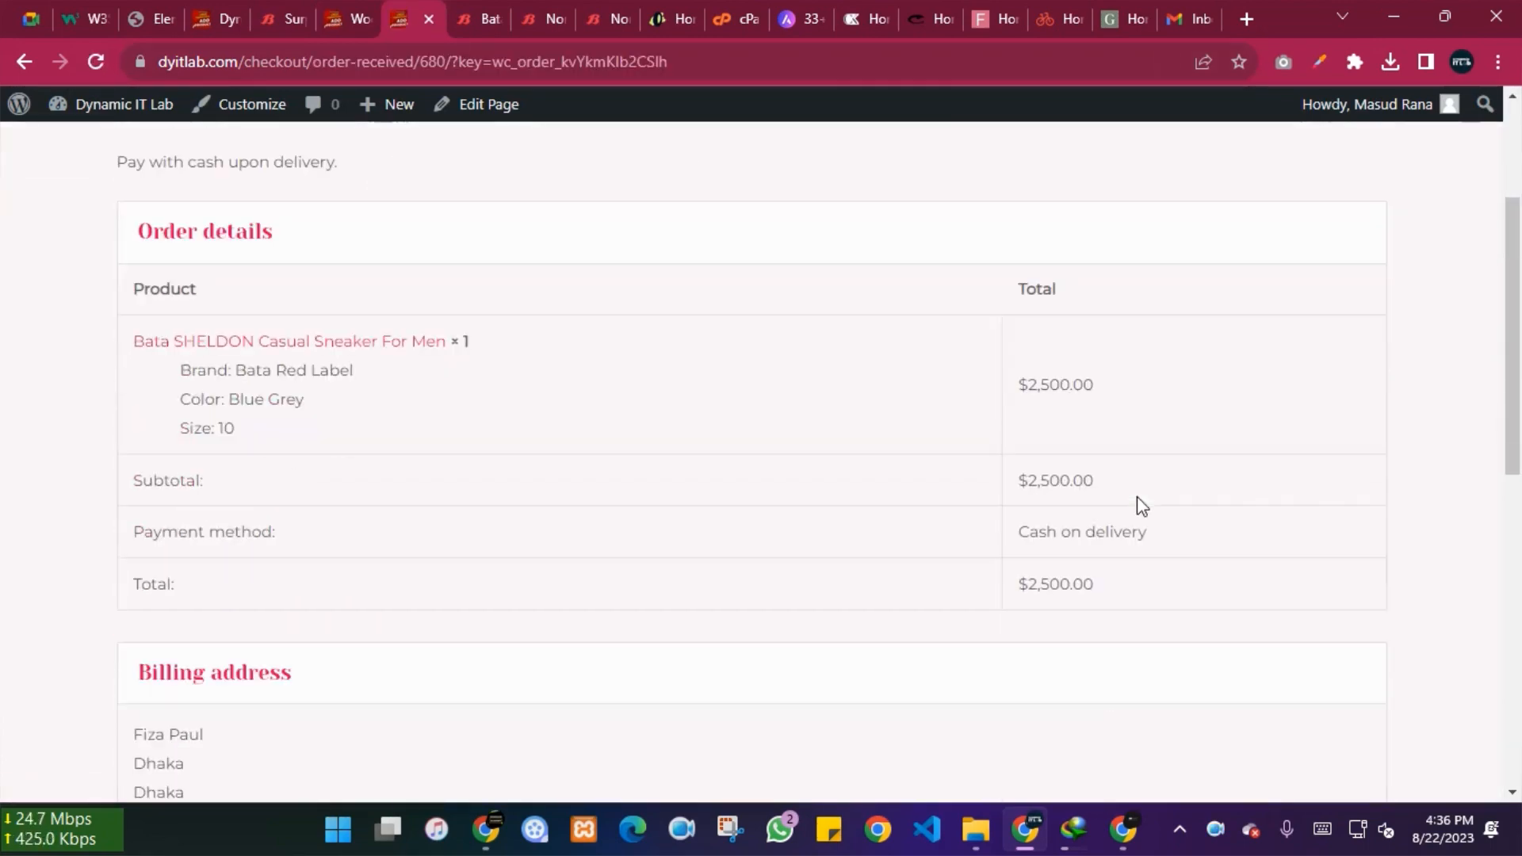
pyautogui.scroll(-8, 530, 452)
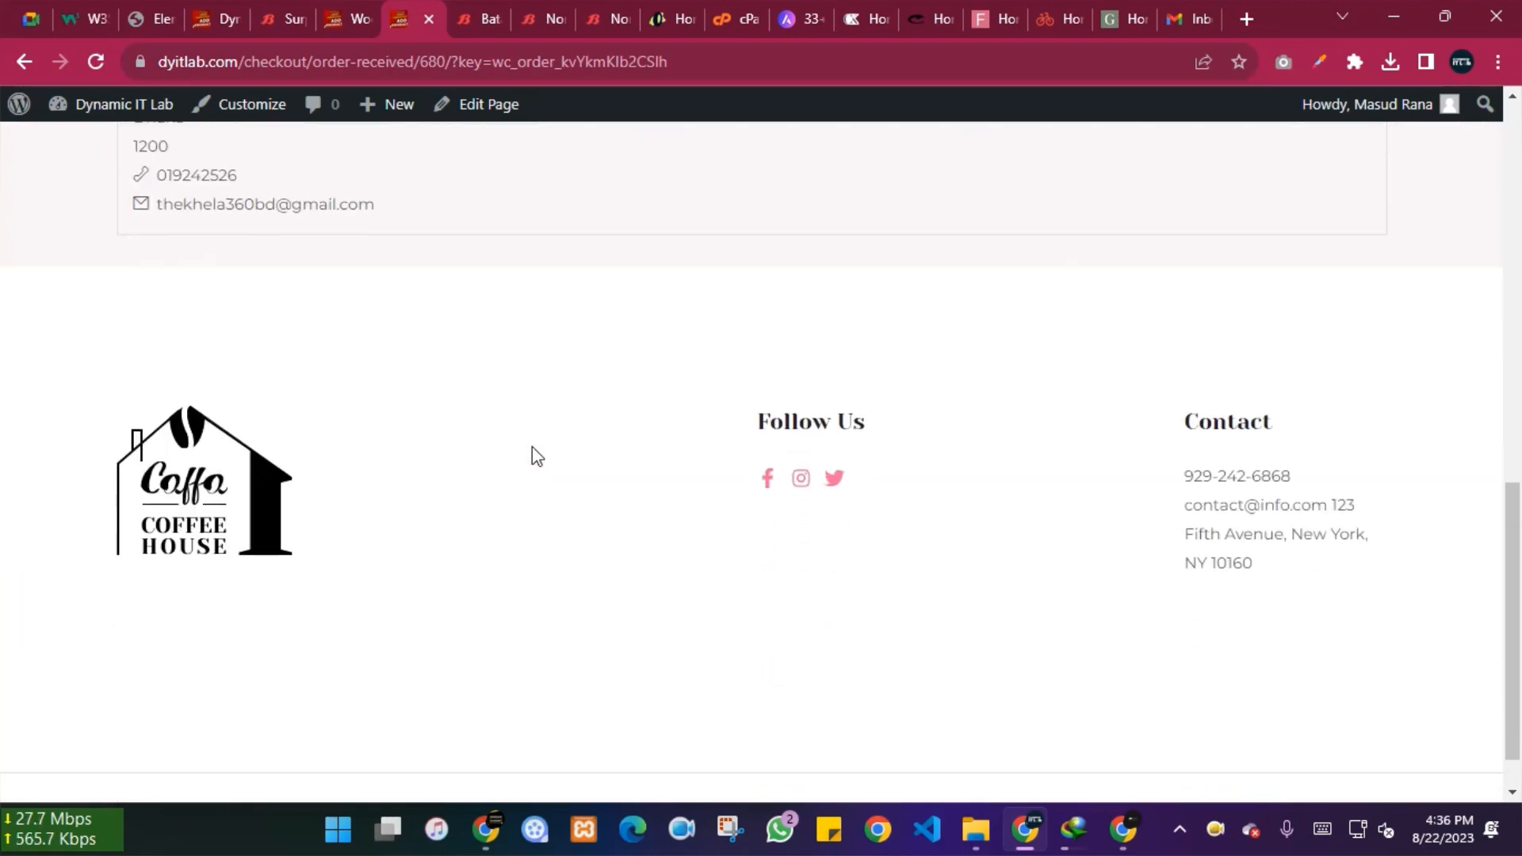
pyautogui.scroll(6, 530, 452)
pyautogui.scroll(6, 546, 460)
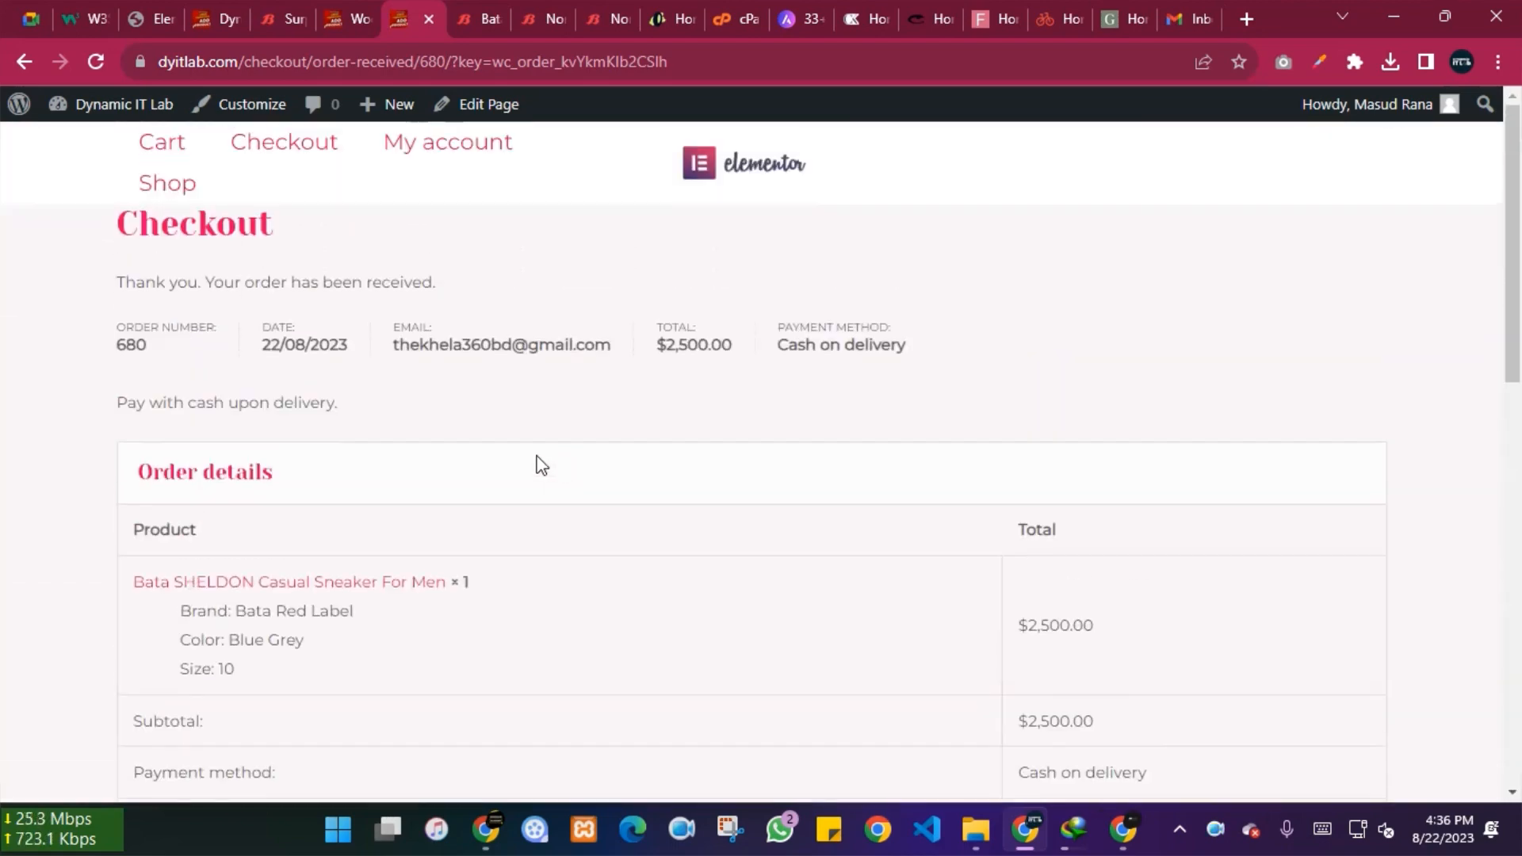
pyautogui.moveTo(92, 343); pyautogui.dragTo(1242, 366)
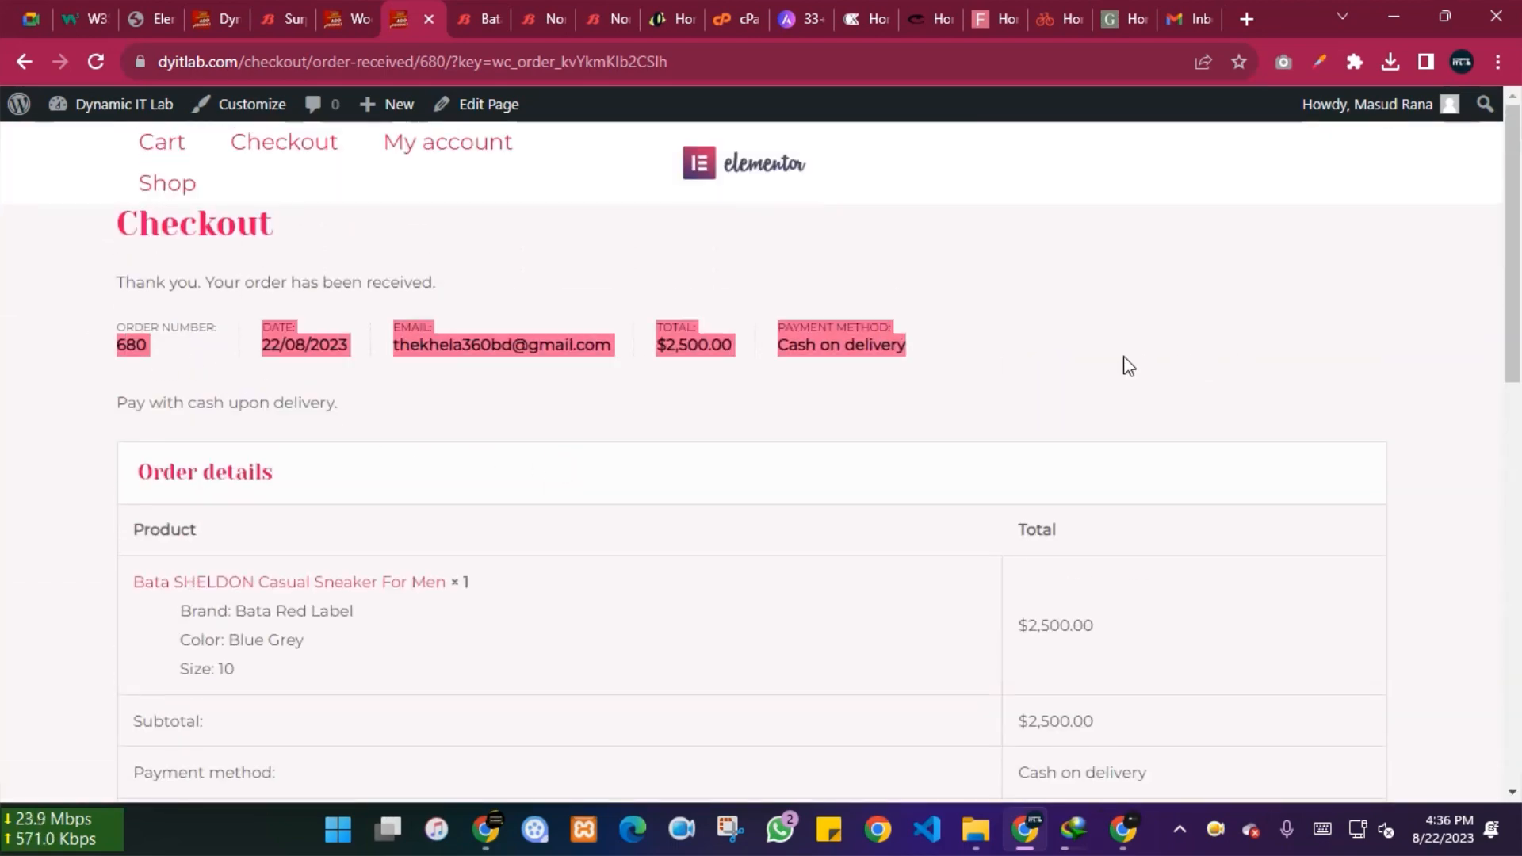
# Step: Go back from the order confirmation and check the store's cart page
pyautogui.click(22, 61)
pyautogui.scroll(-4, 1067, 428)
pyautogui.scroll(4, 1070, 428)
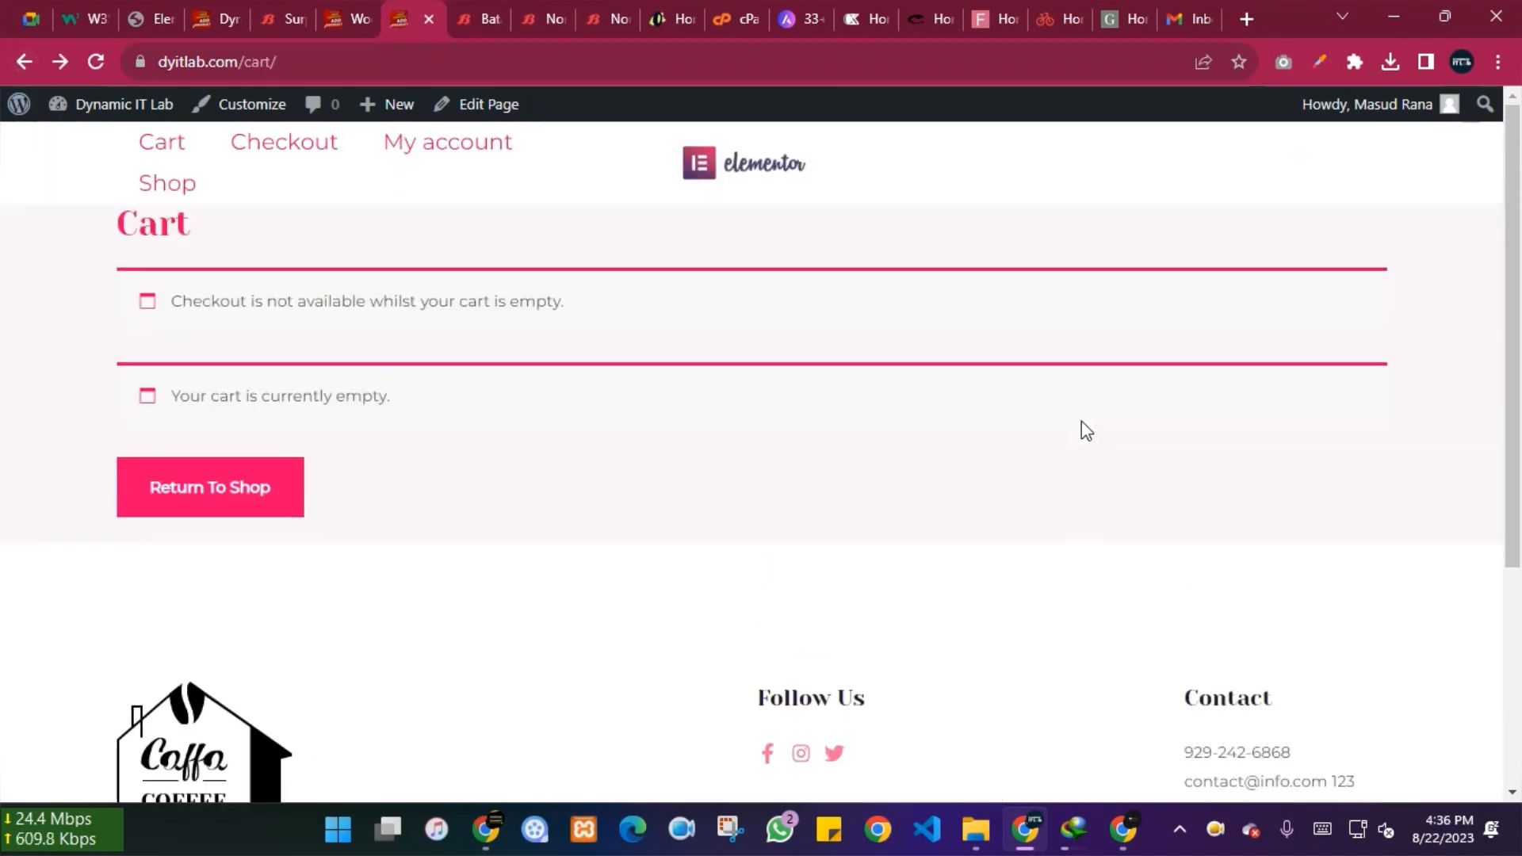
# Step: Return to the WooCommerce payment settings and check which payment methods are enabled
pyautogui.click(340, 3)
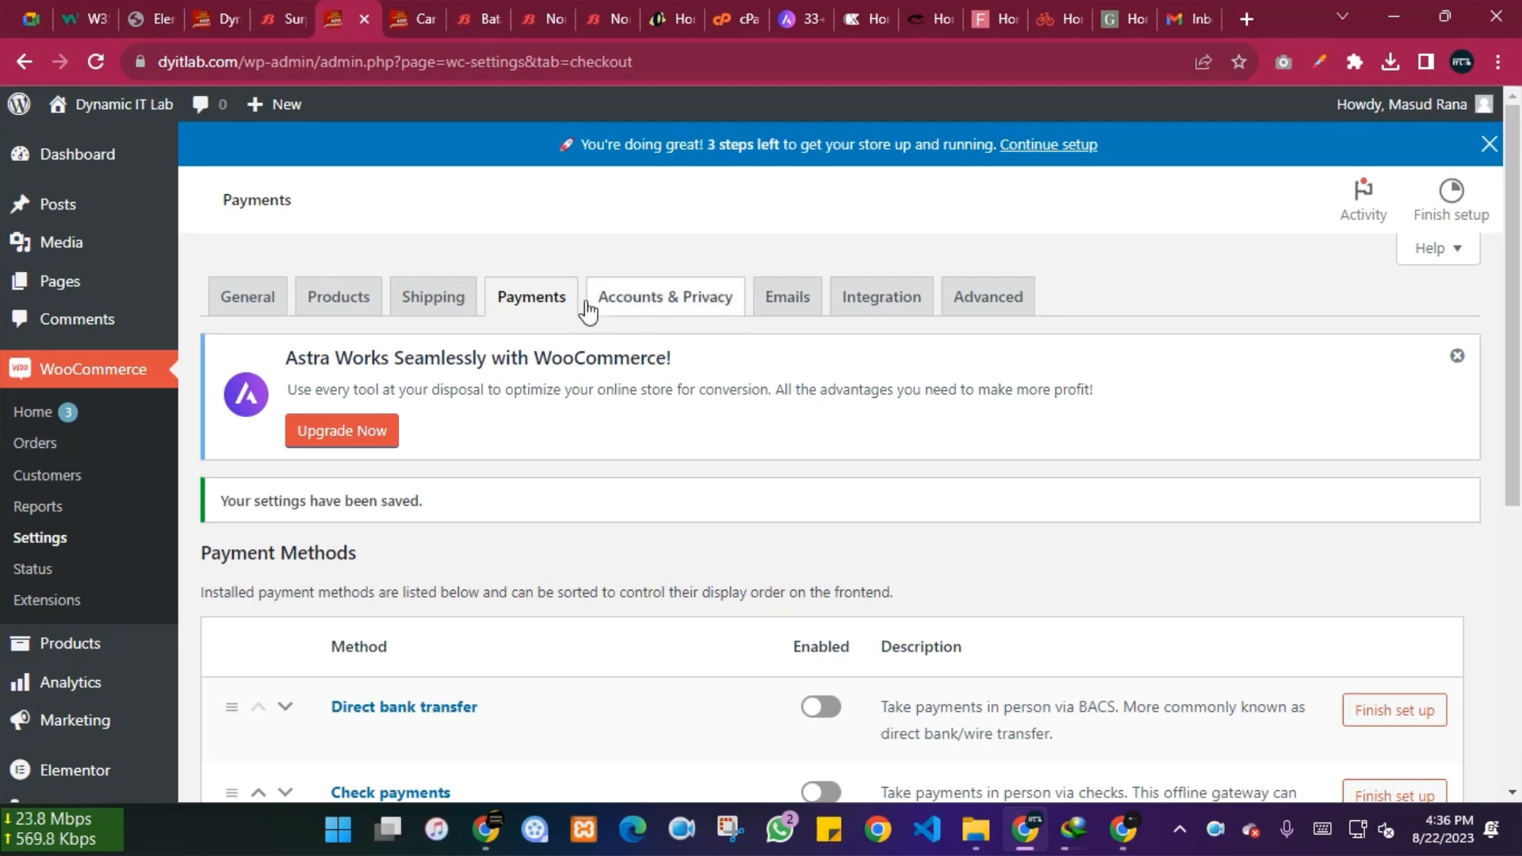
pyautogui.scroll(-5, 1112, 547)
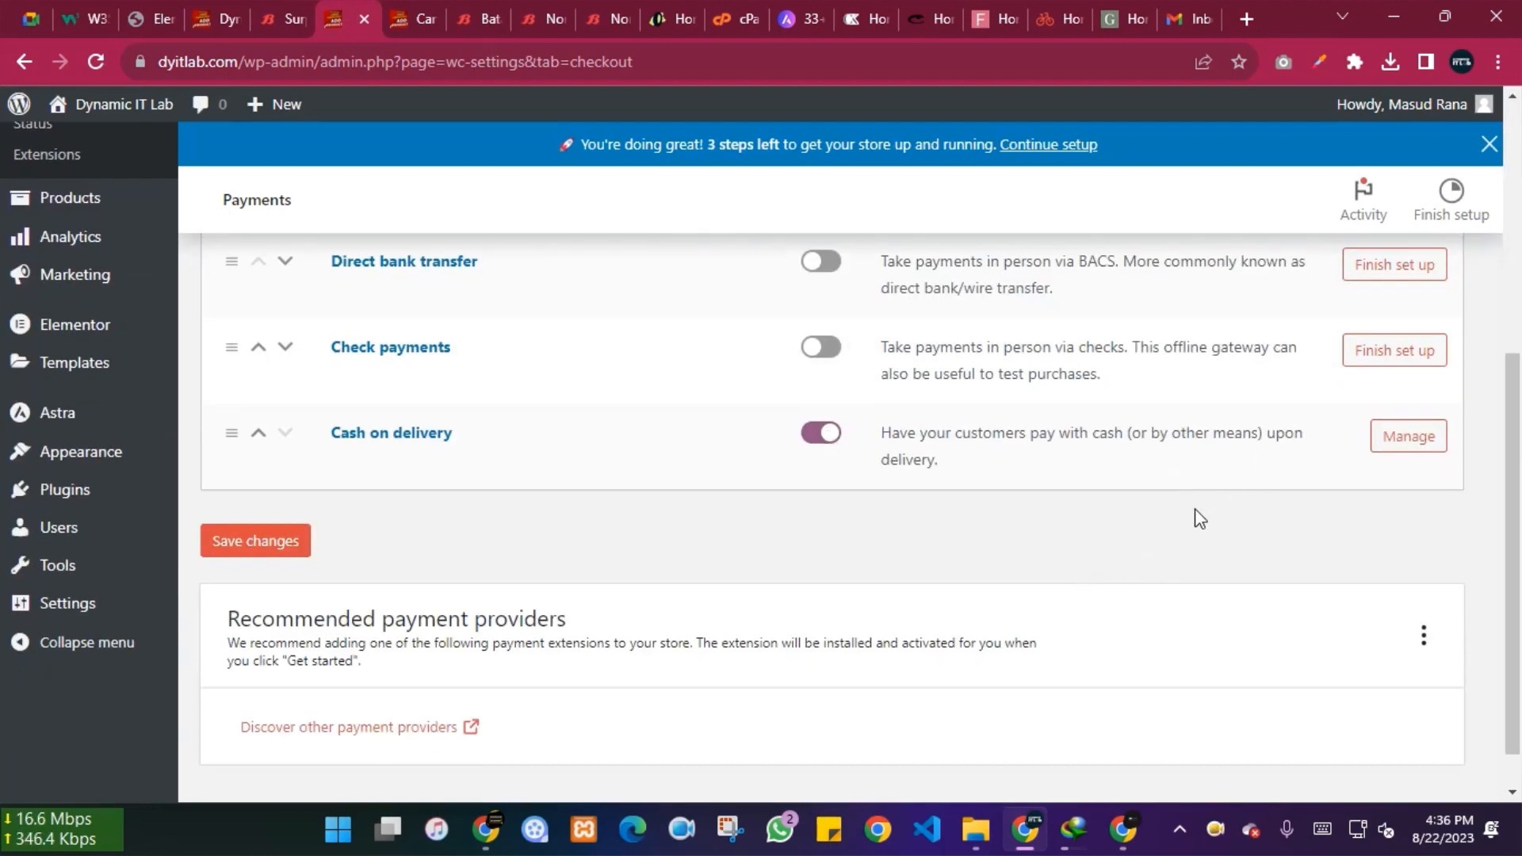
pyautogui.scroll(3, 1171, 495)
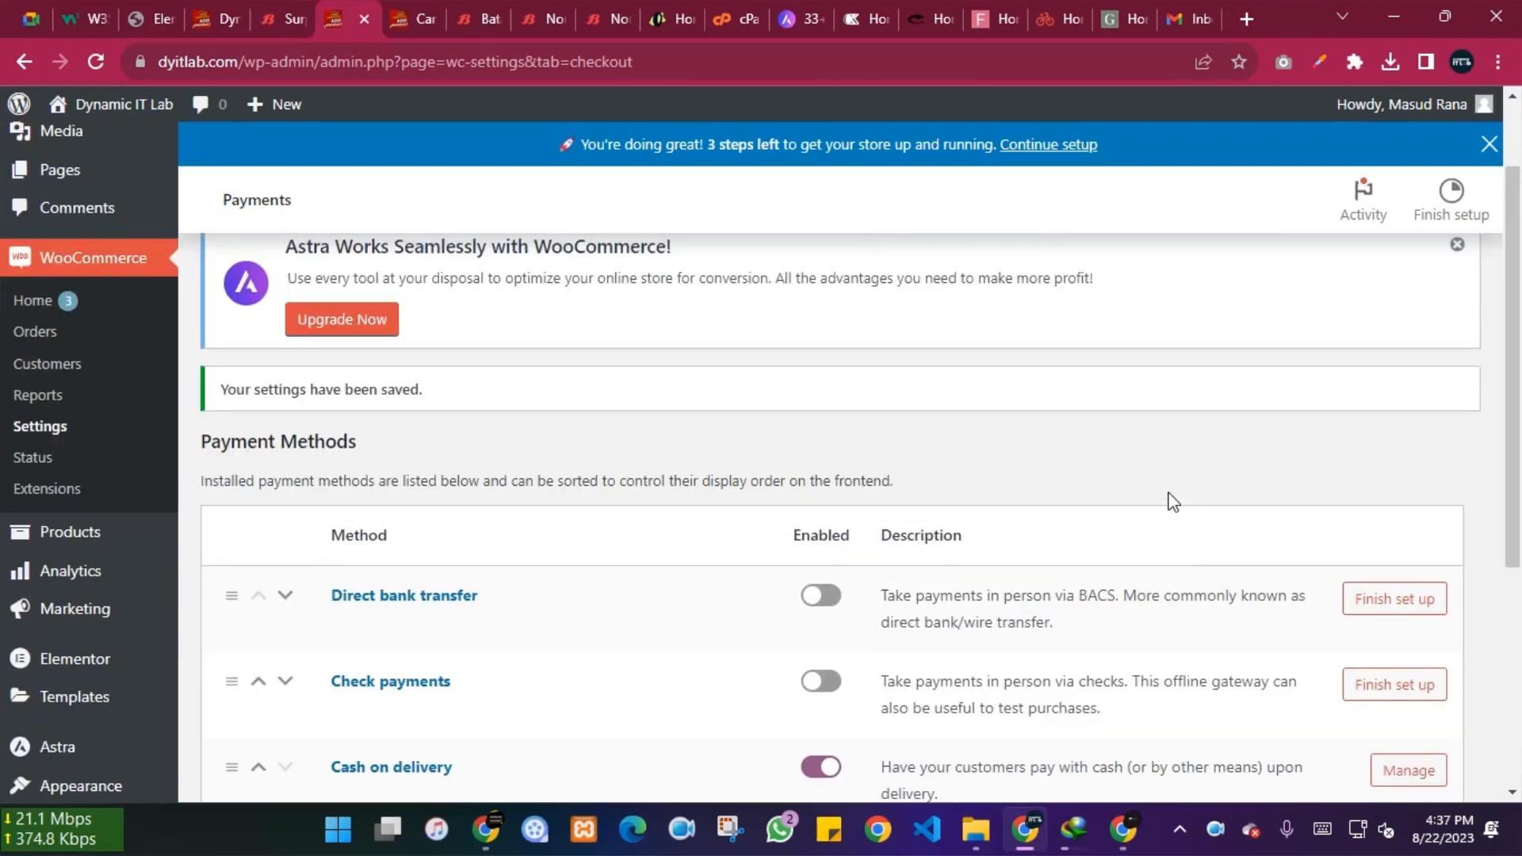
pyautogui.scroll(-2, 1170, 496)
pyautogui.click(823, 544)
pyautogui.scroll(4, 833, 572)
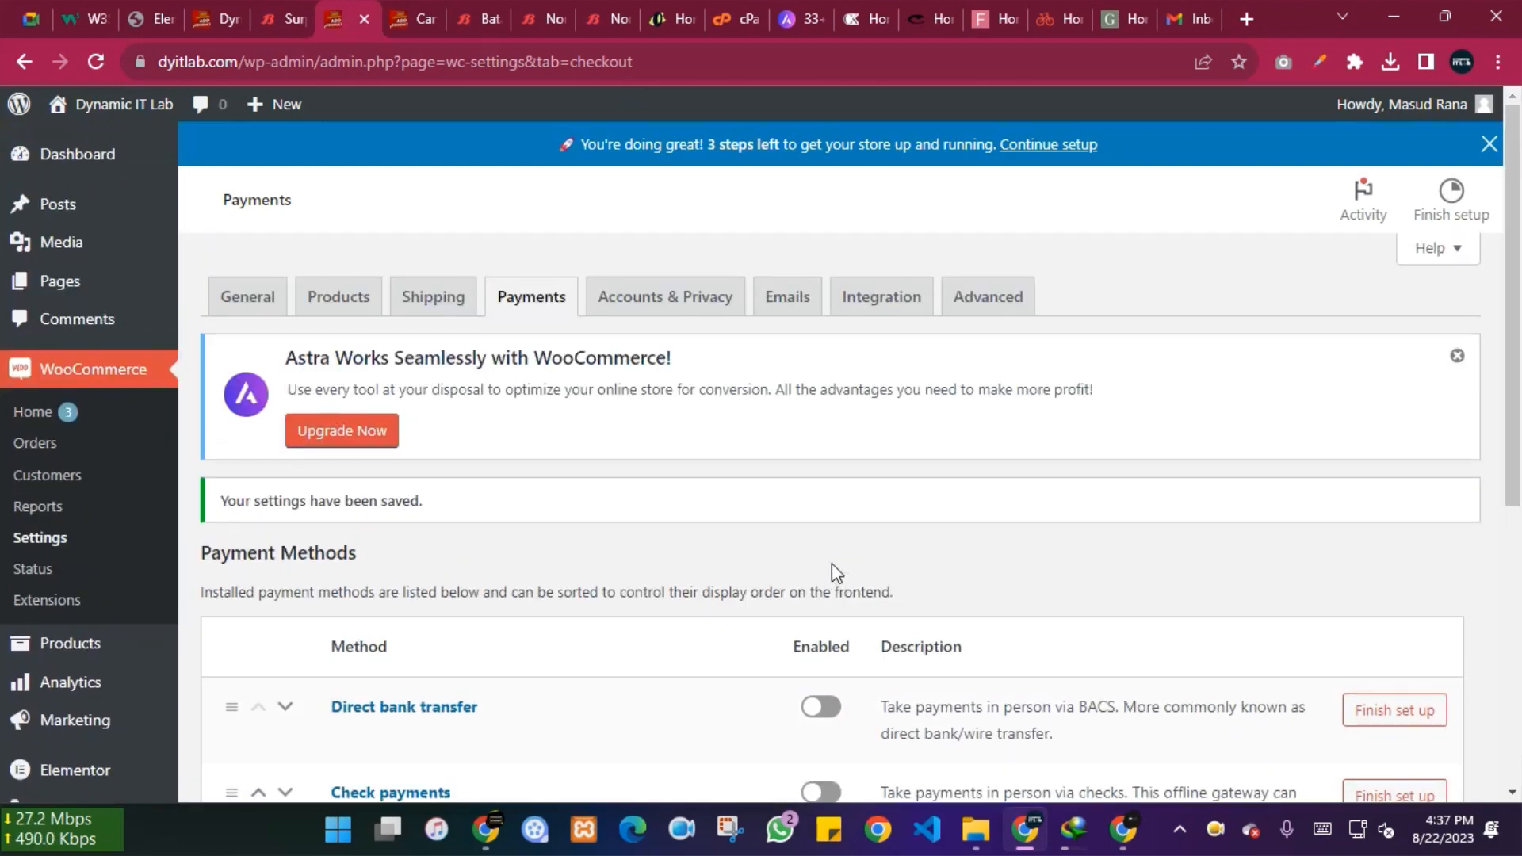
# Step: Open the General settings of WooCommerce at the Store Address section
pyautogui.click(231, 299)
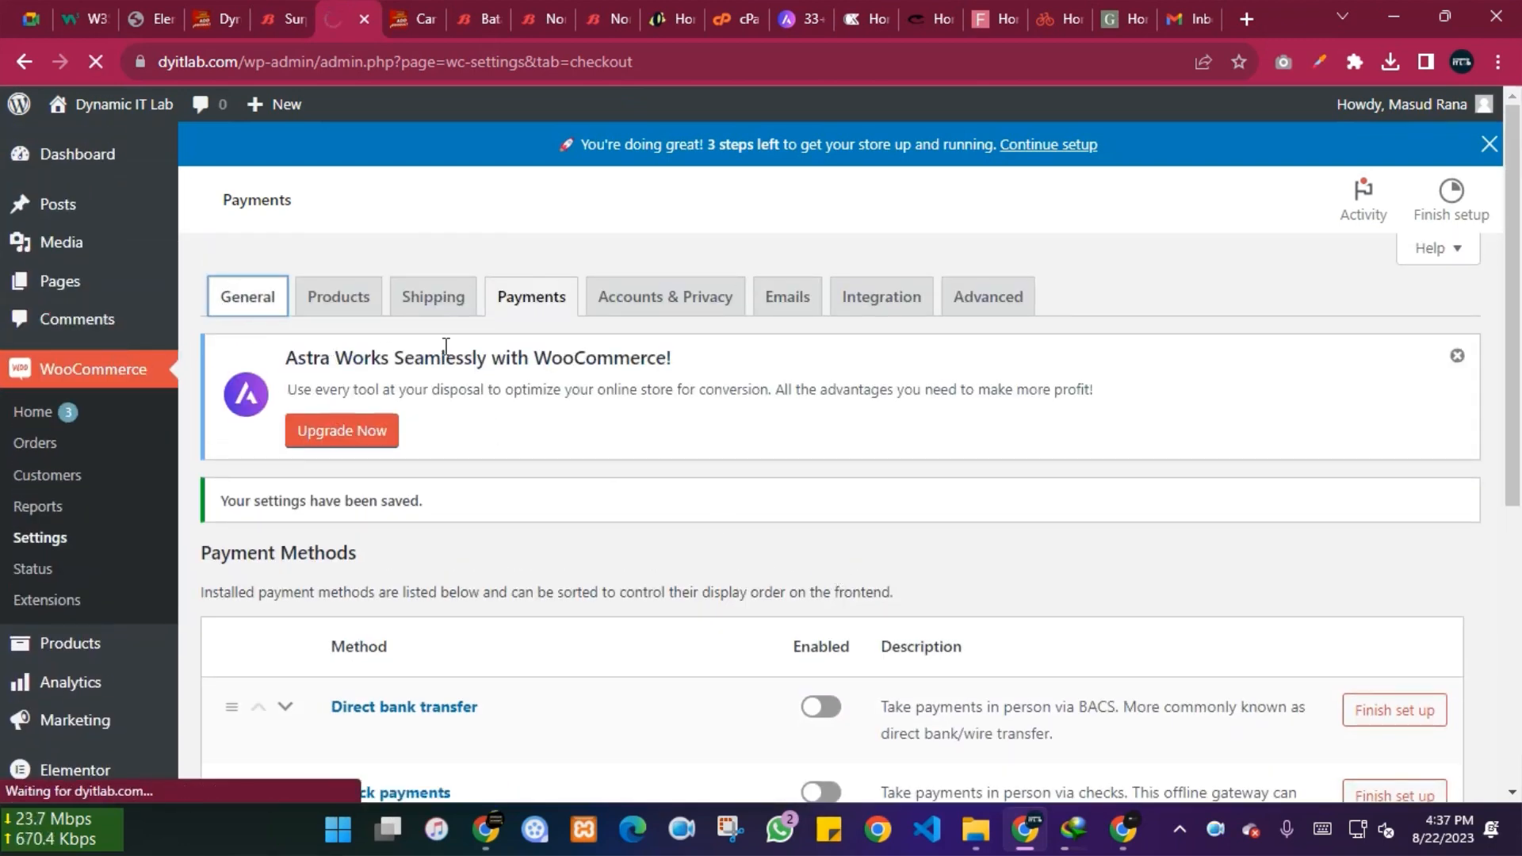
pyautogui.scroll(-4, 1178, 435)
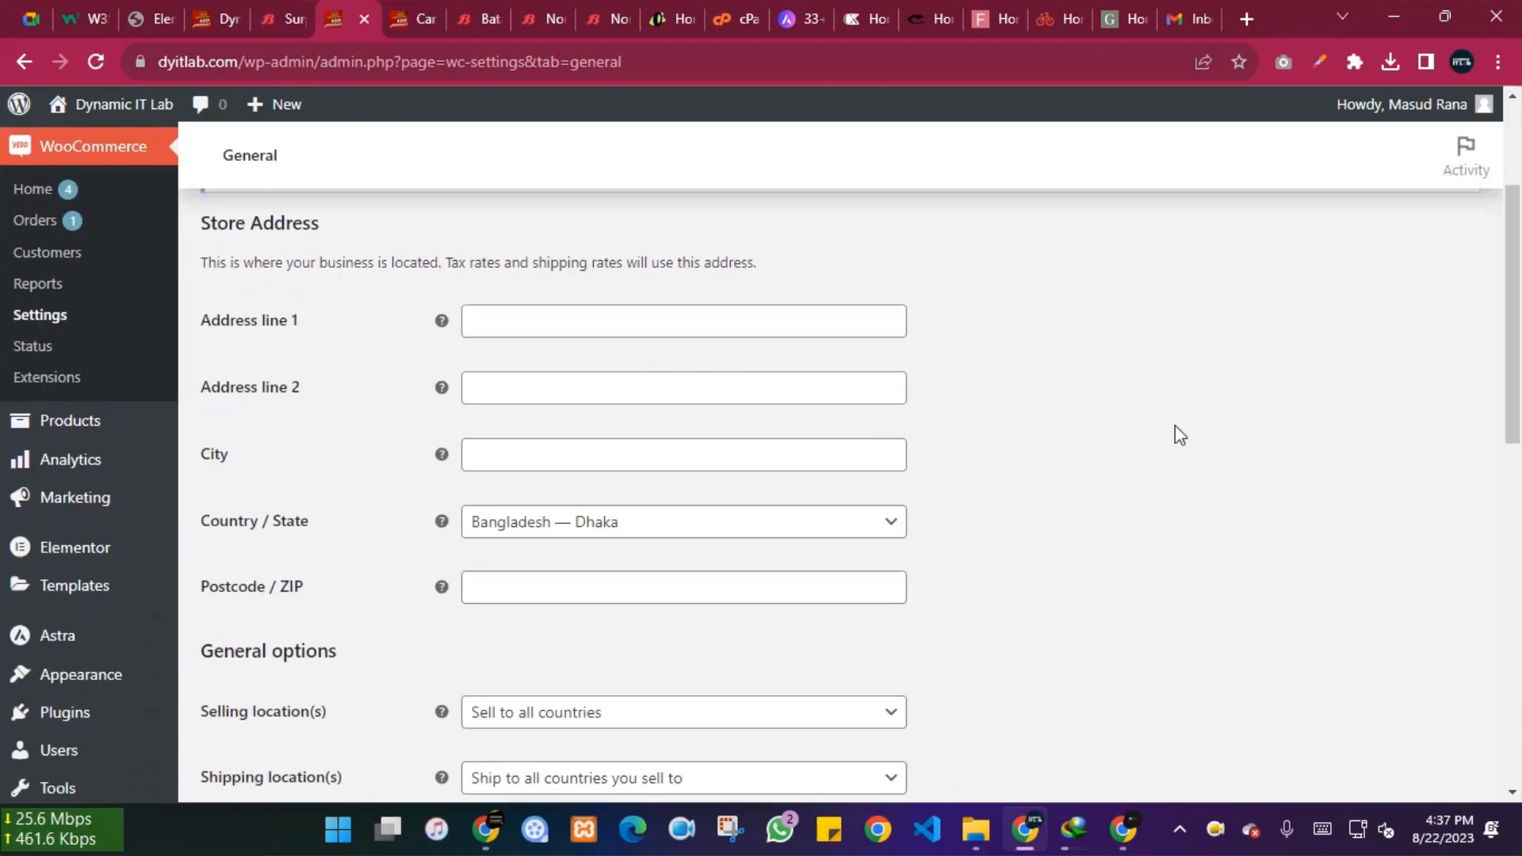
pyautogui.moveTo(198, 225); pyautogui.dragTo(387, 226)
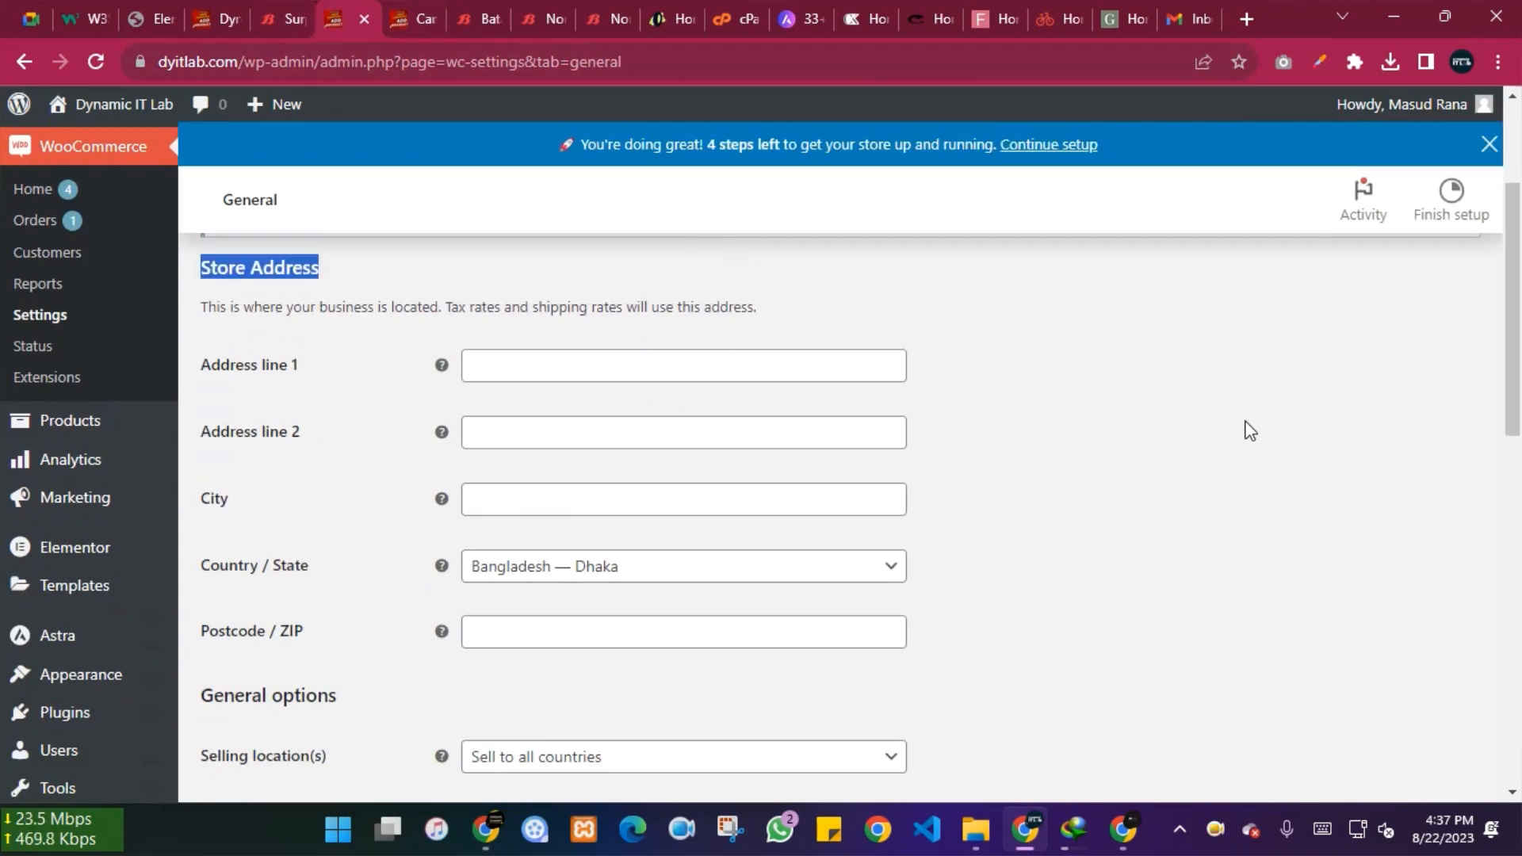
pyautogui.click(413, 12)
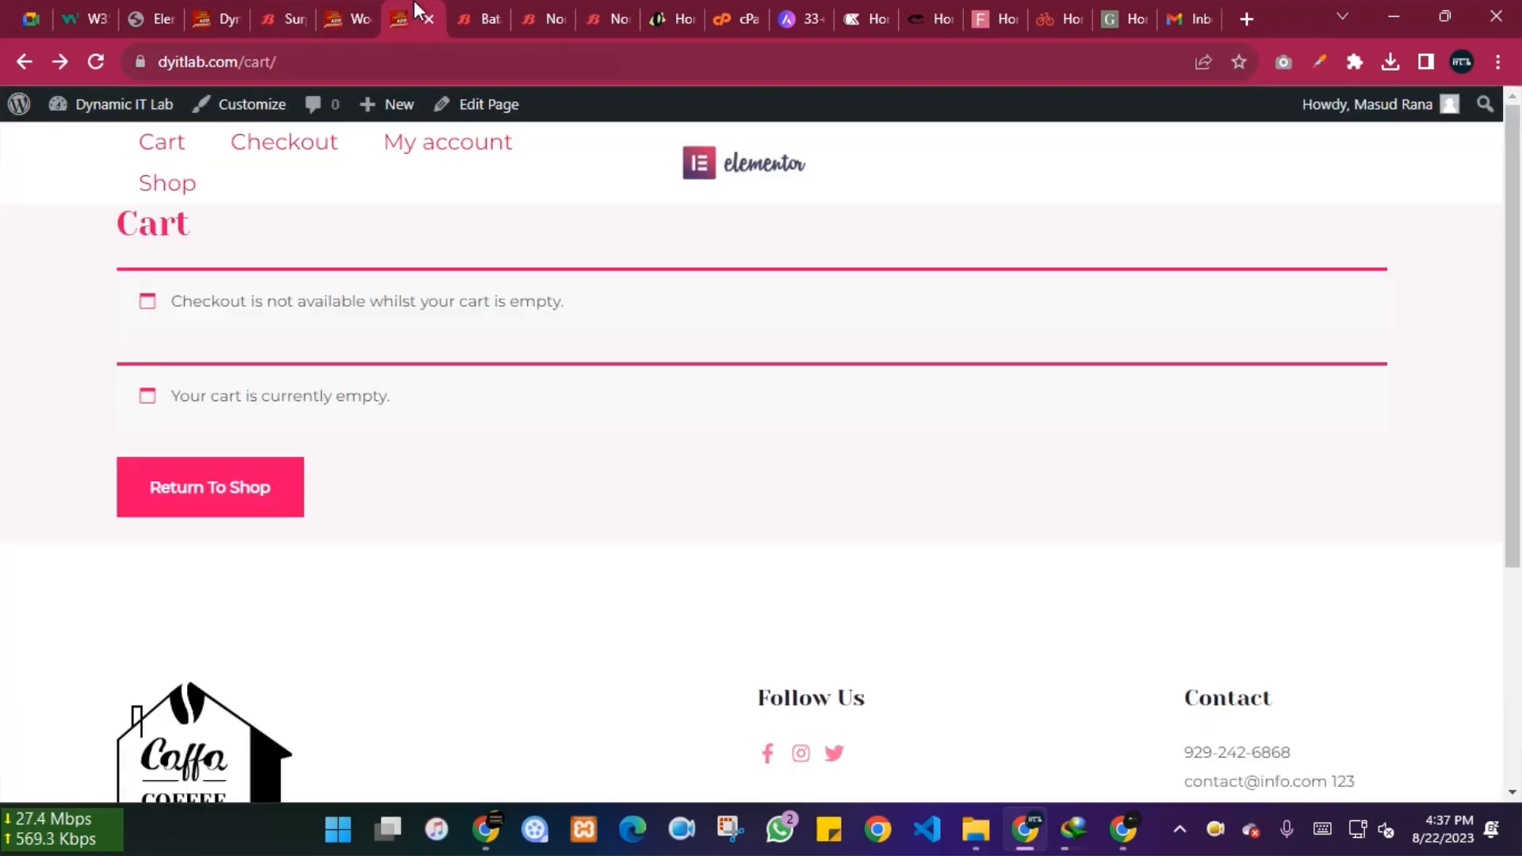
pyautogui.click(336, 11)
# Step: Set address line 1 of the store address to Dynamic IT Lab and autofill the second line, city and postcode from the saved address
pyautogui.click(547, 368)
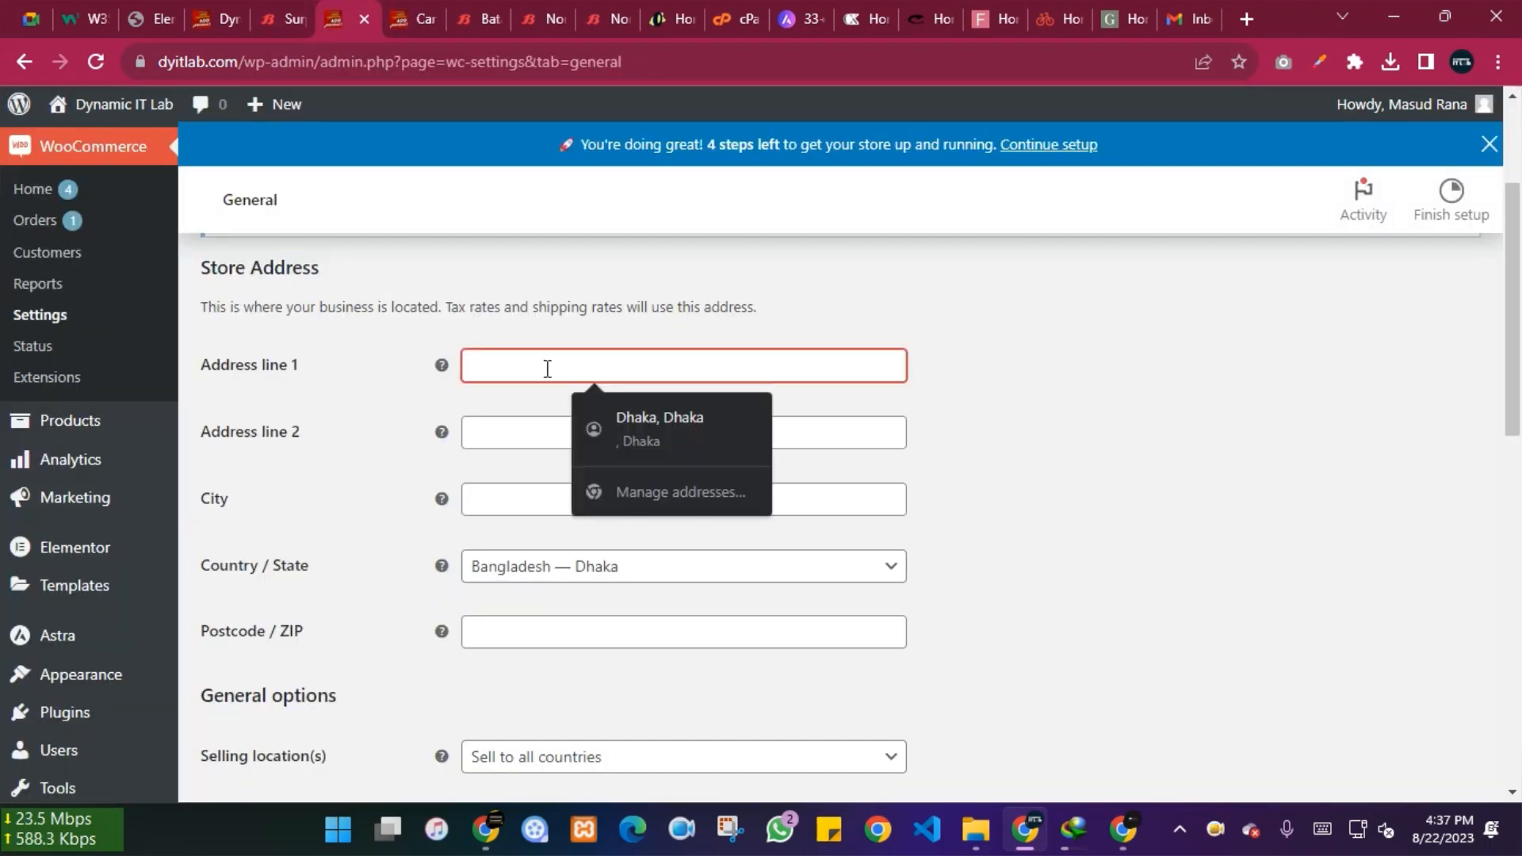
pyautogui.write('F')
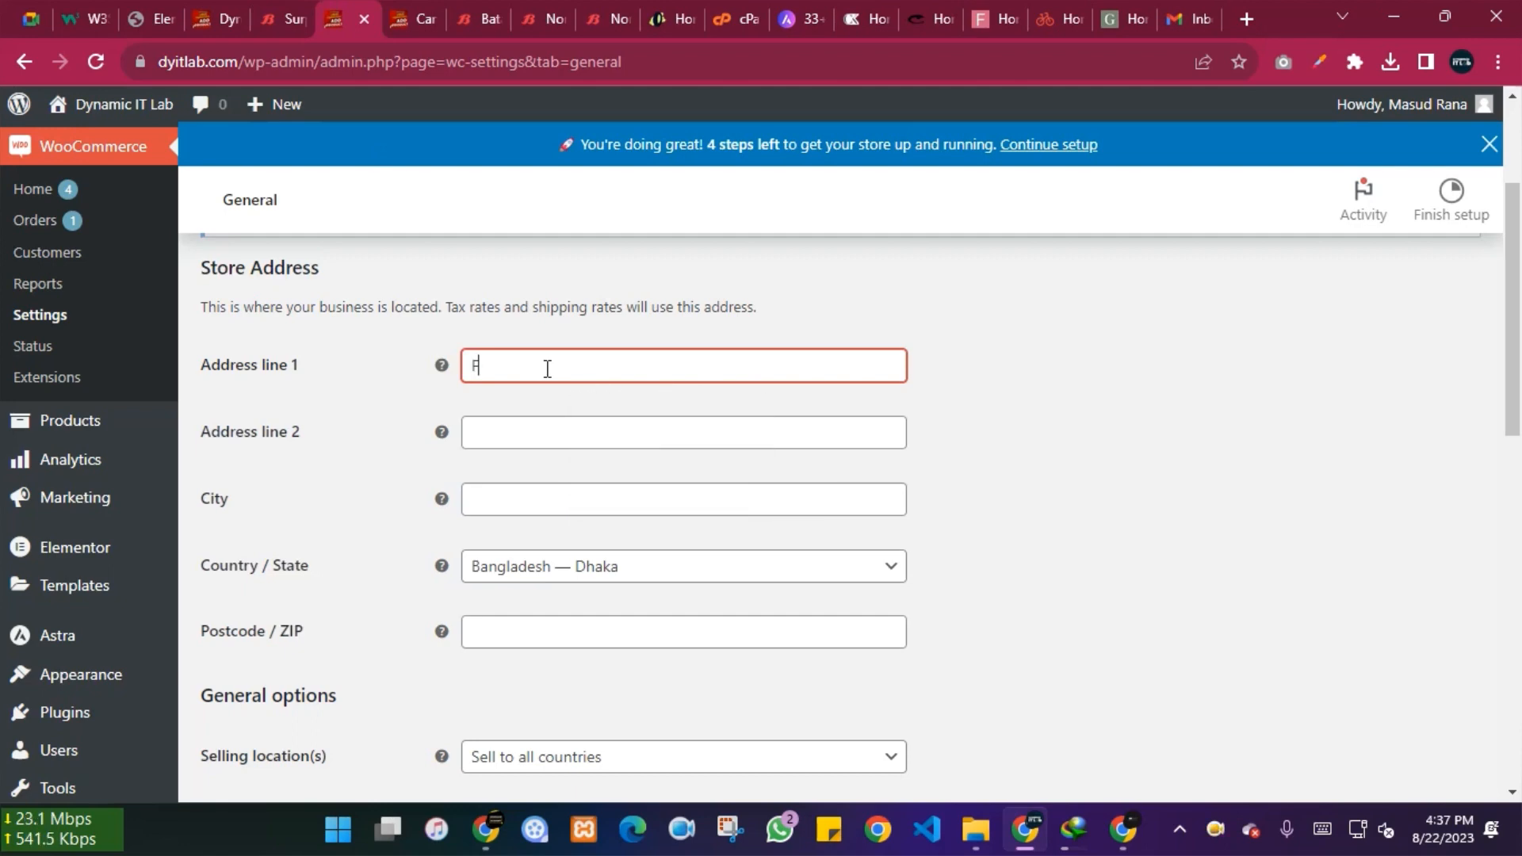
pyautogui.write('D')
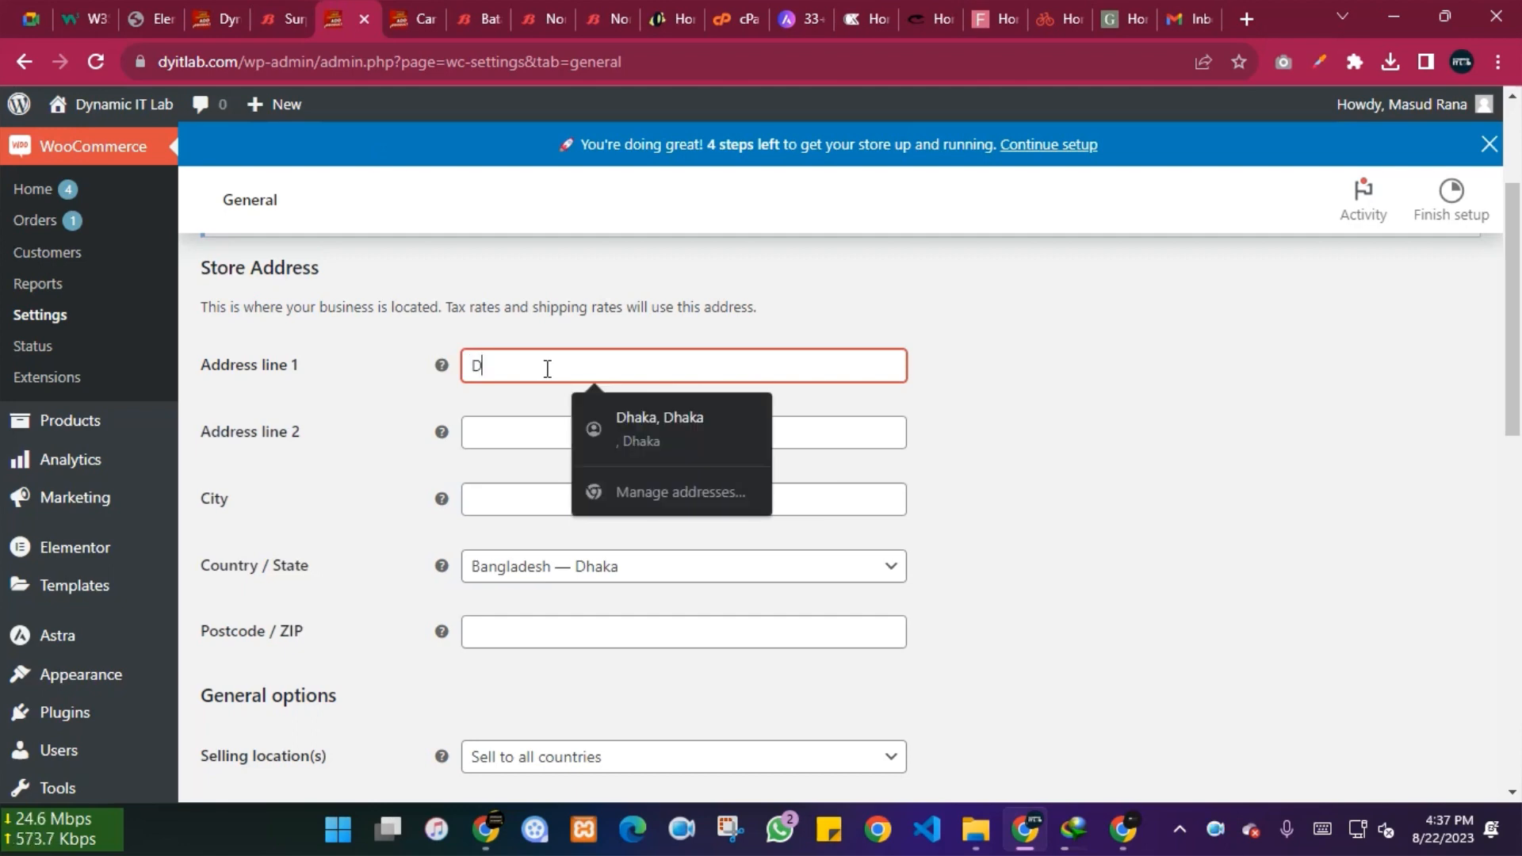
pyautogui.write('yna')
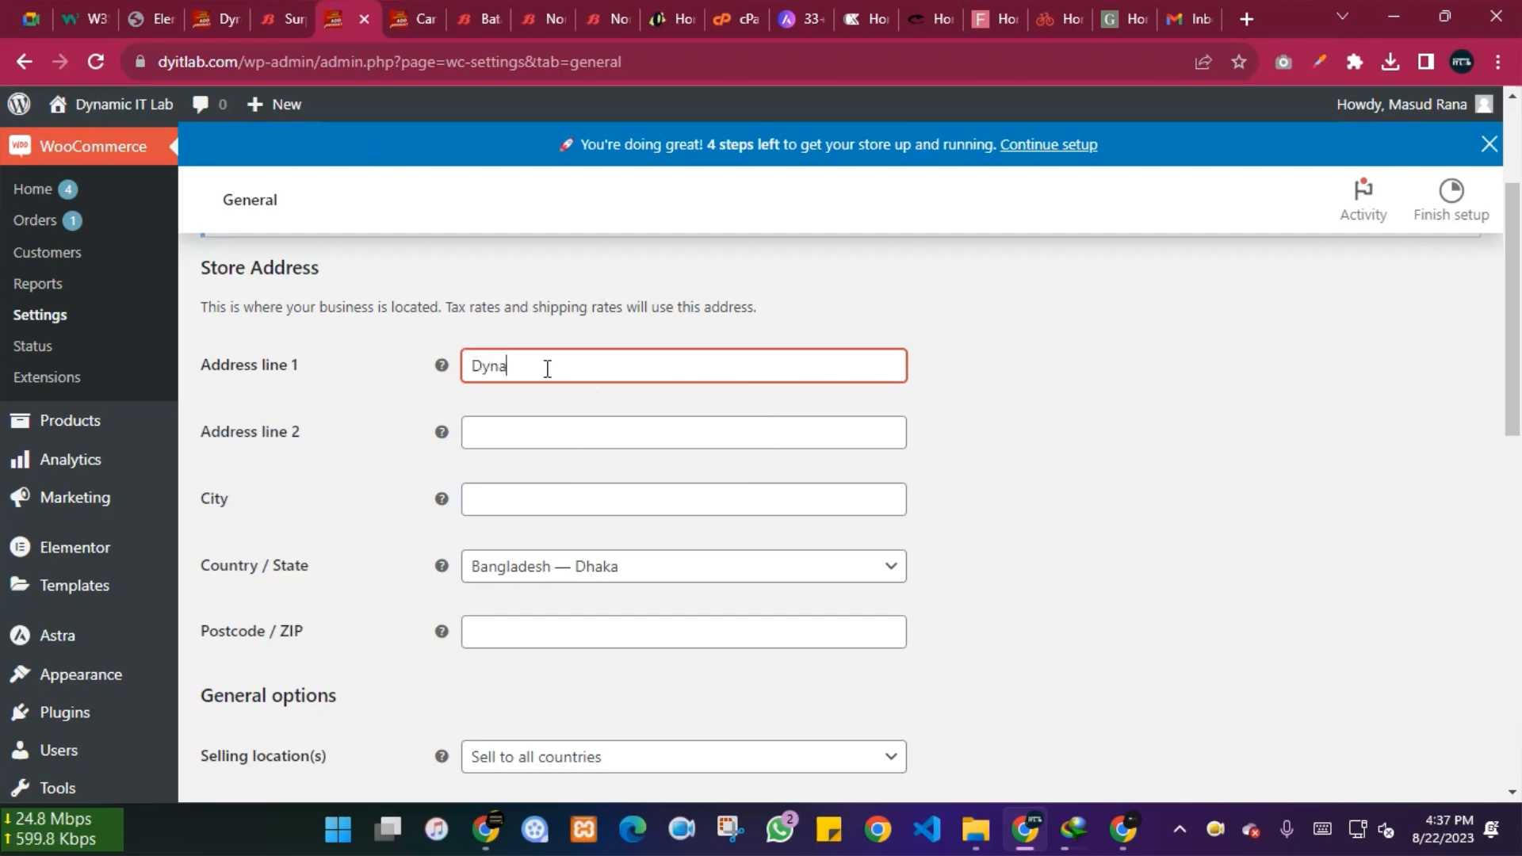
pyautogui.write('mic IT Lab')
pyautogui.click(535, 502)
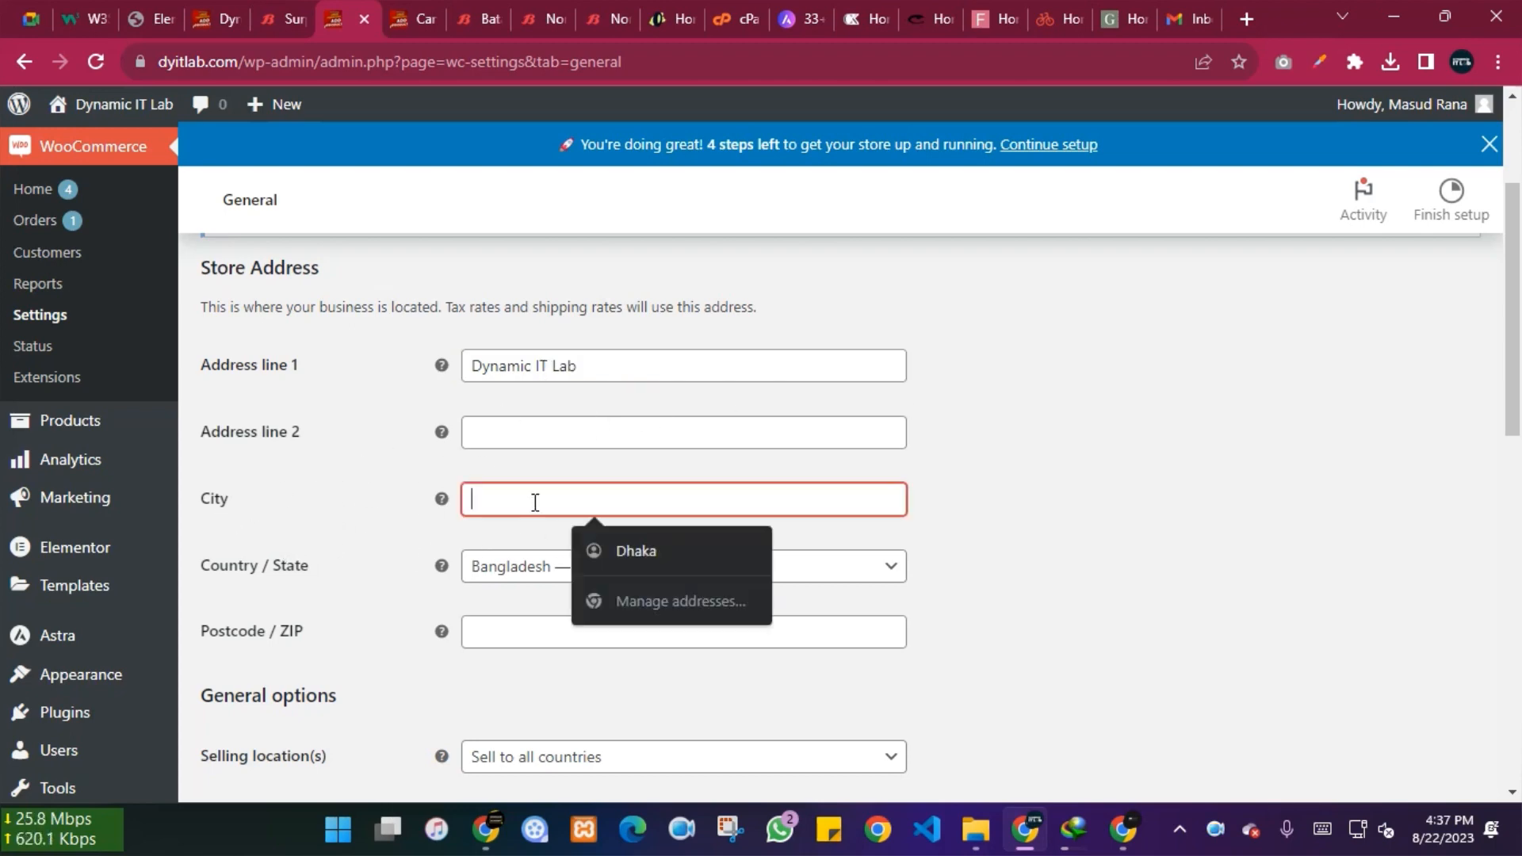
pyautogui.click(664, 547)
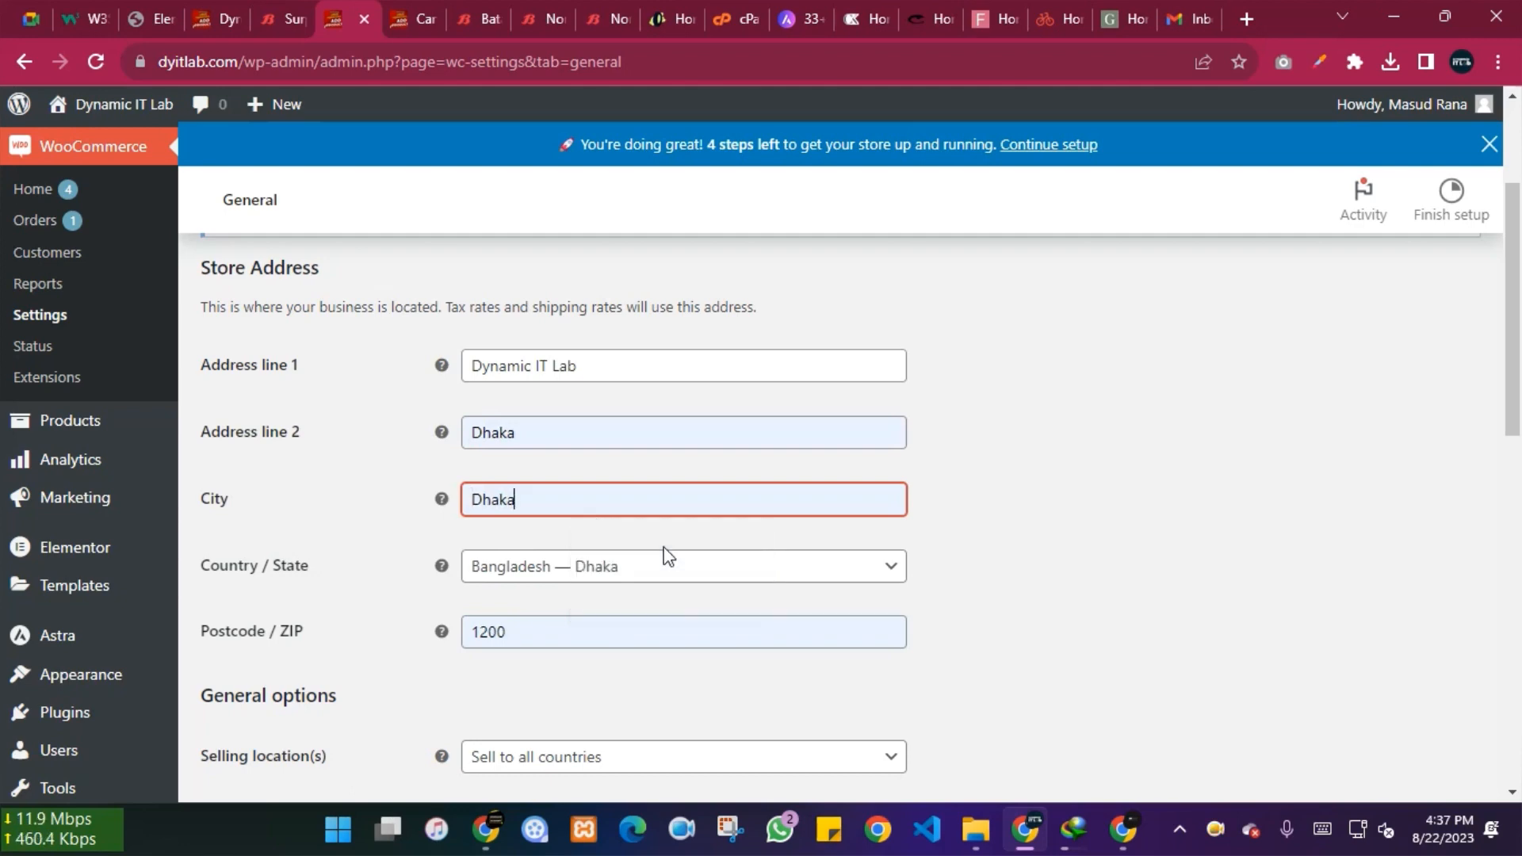
# Step: Set the selling locations to "Sell to specific countries" and choose Bangladesh as the country
pyautogui.scroll(-3, 594, 591)
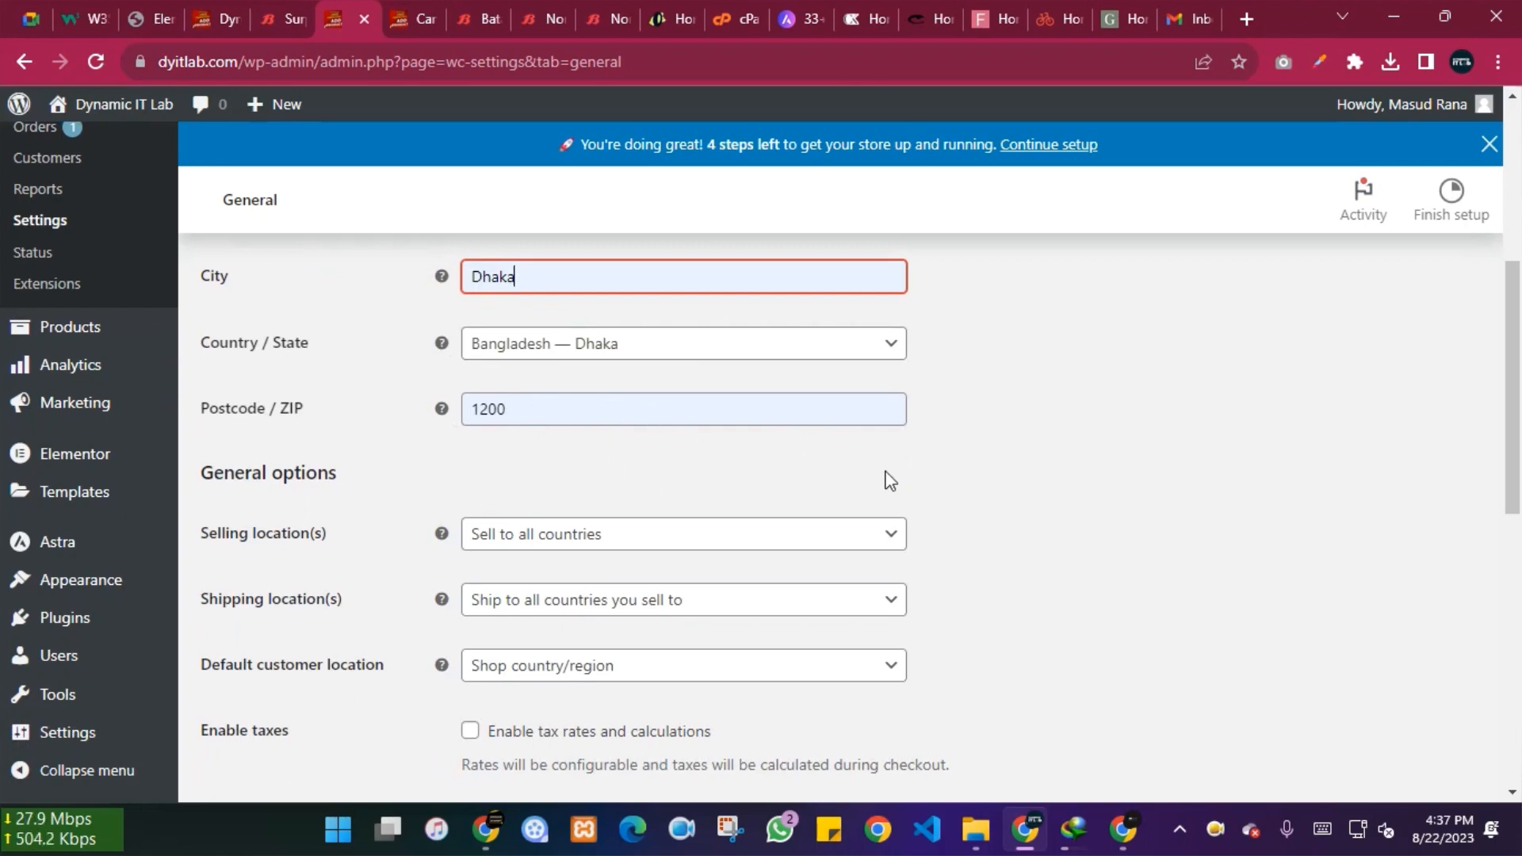
pyautogui.scroll(-3, 889, 481)
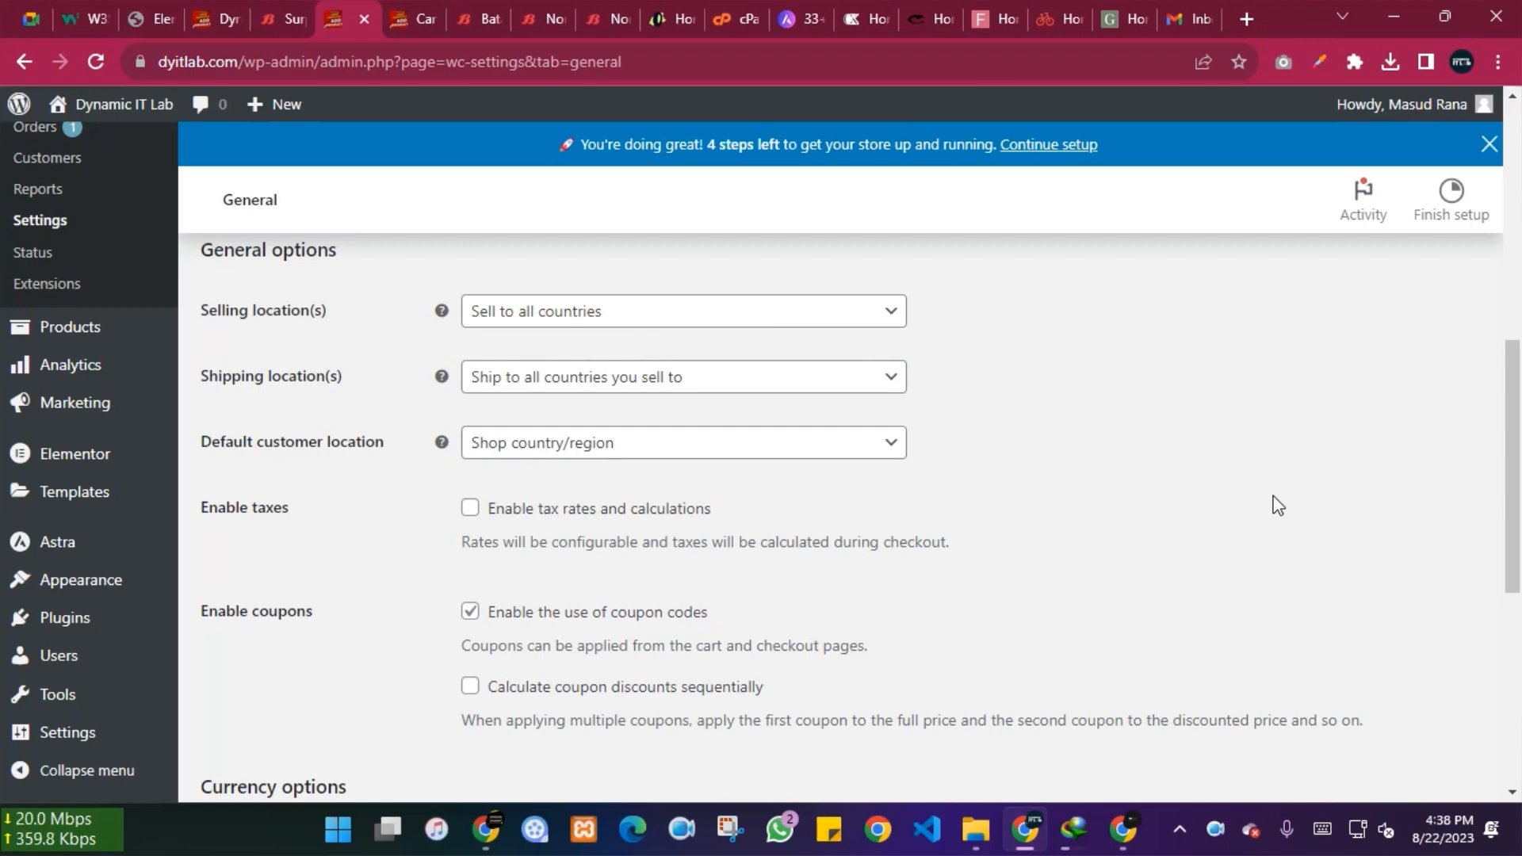
pyautogui.click(571, 318)
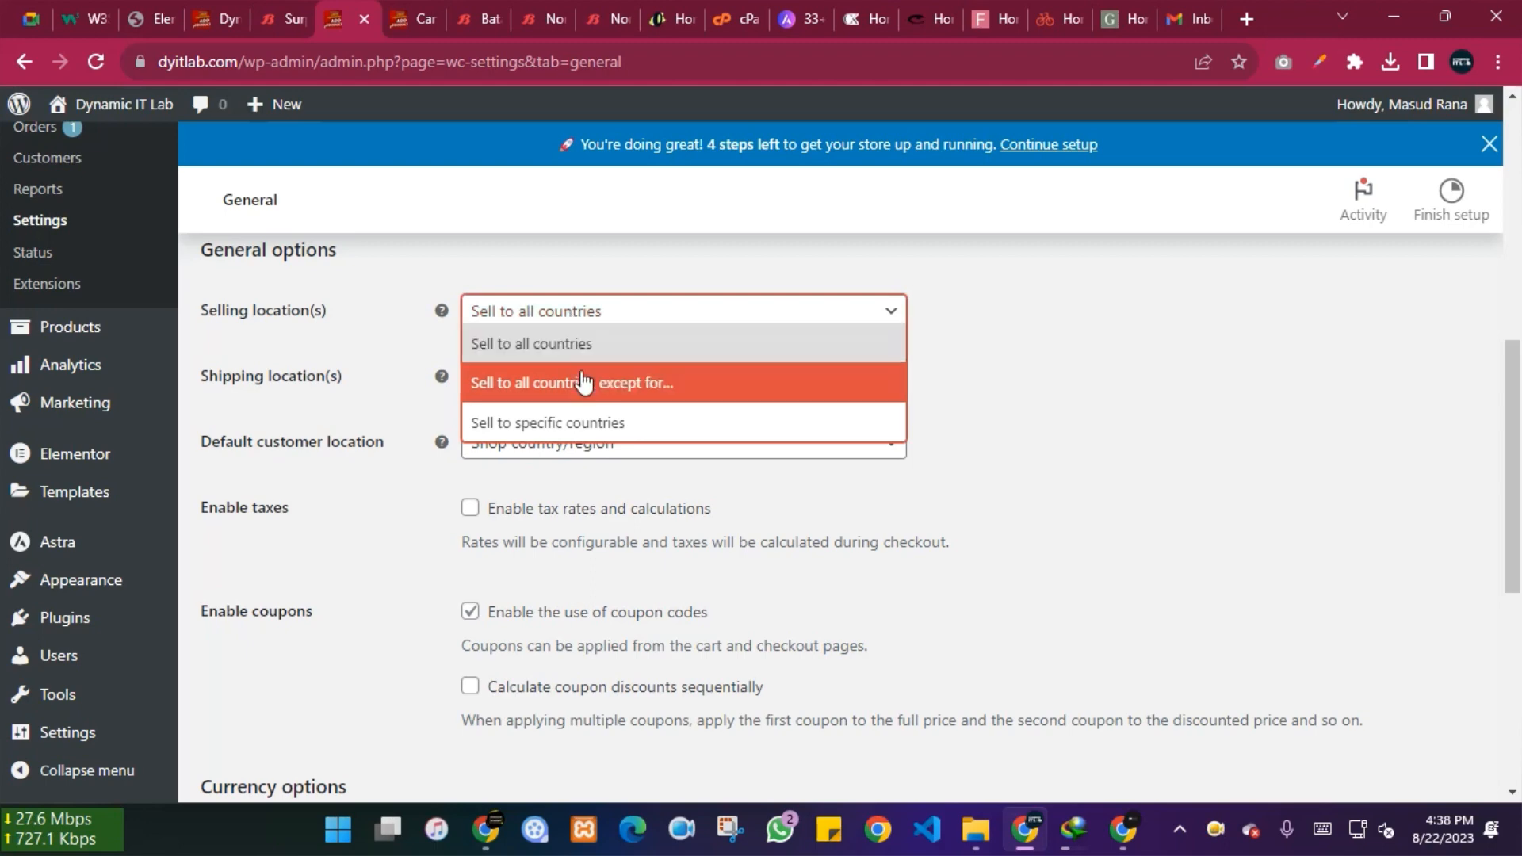
pyautogui.click(626, 425)
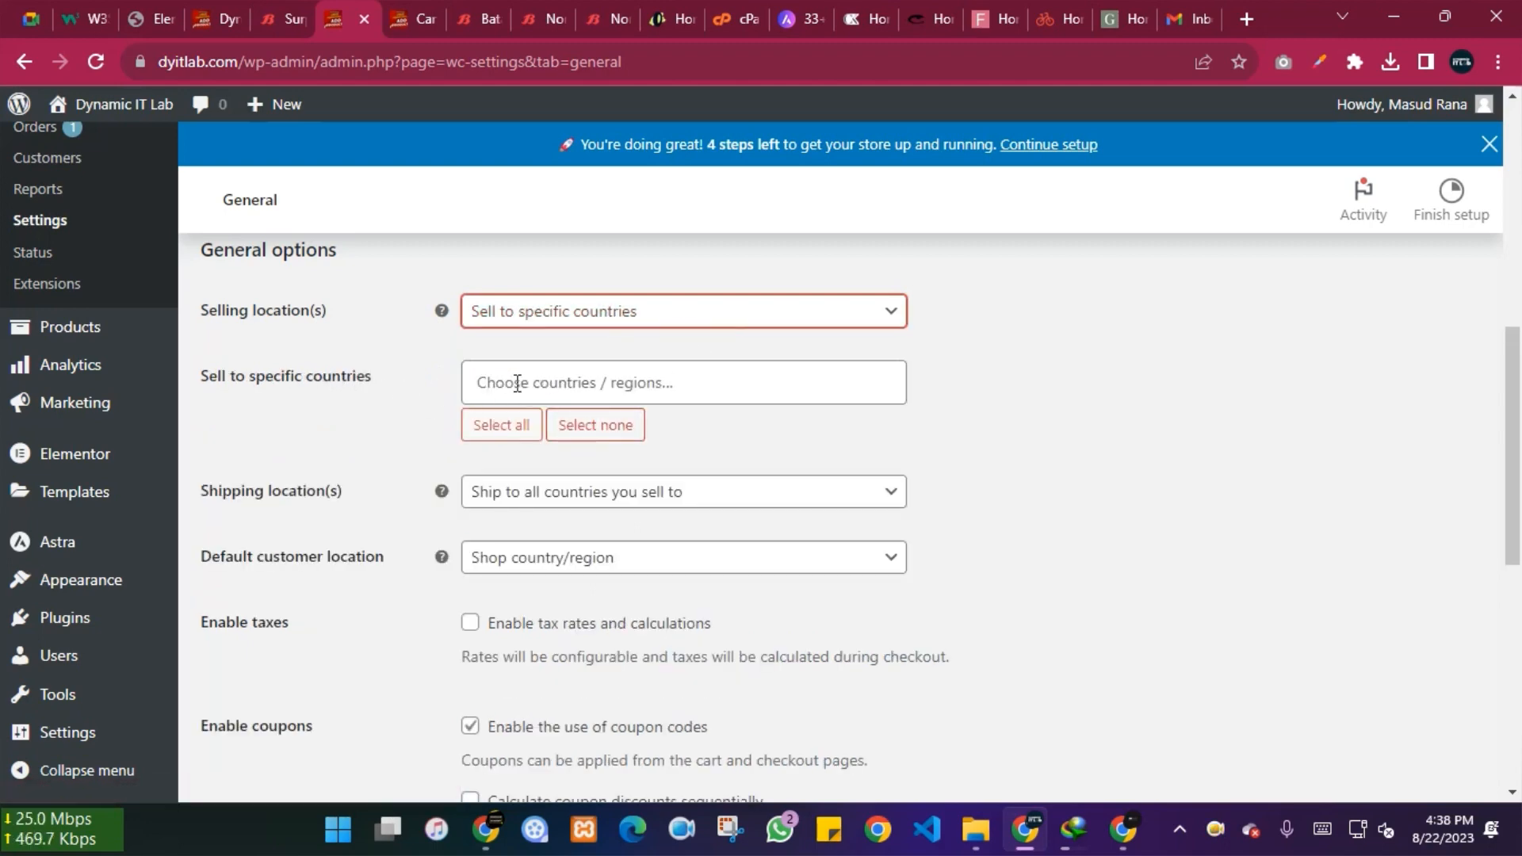
pyautogui.click(605, 383)
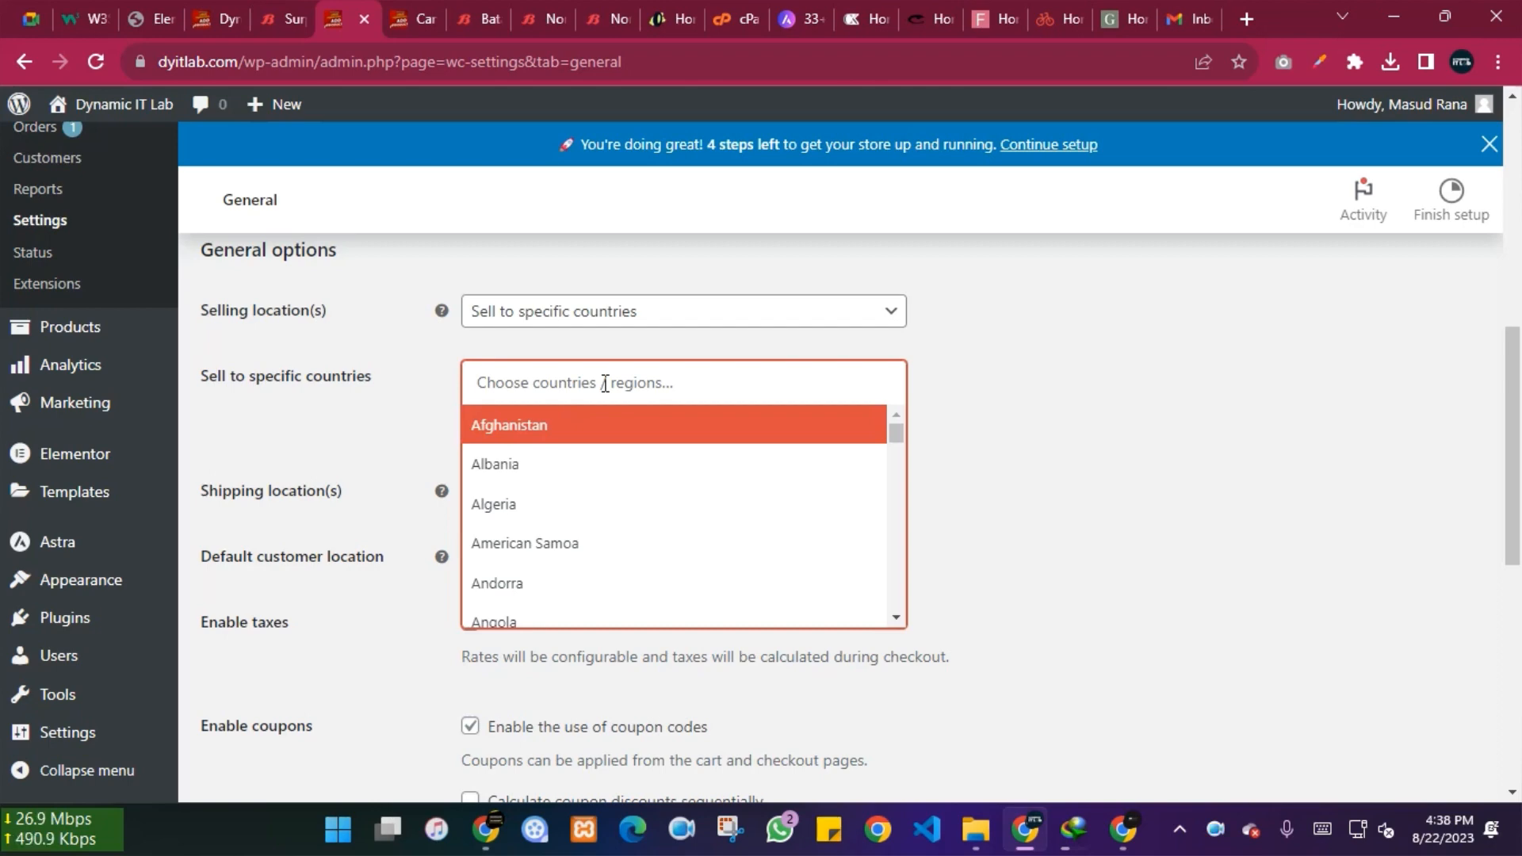
pyautogui.write('bang')
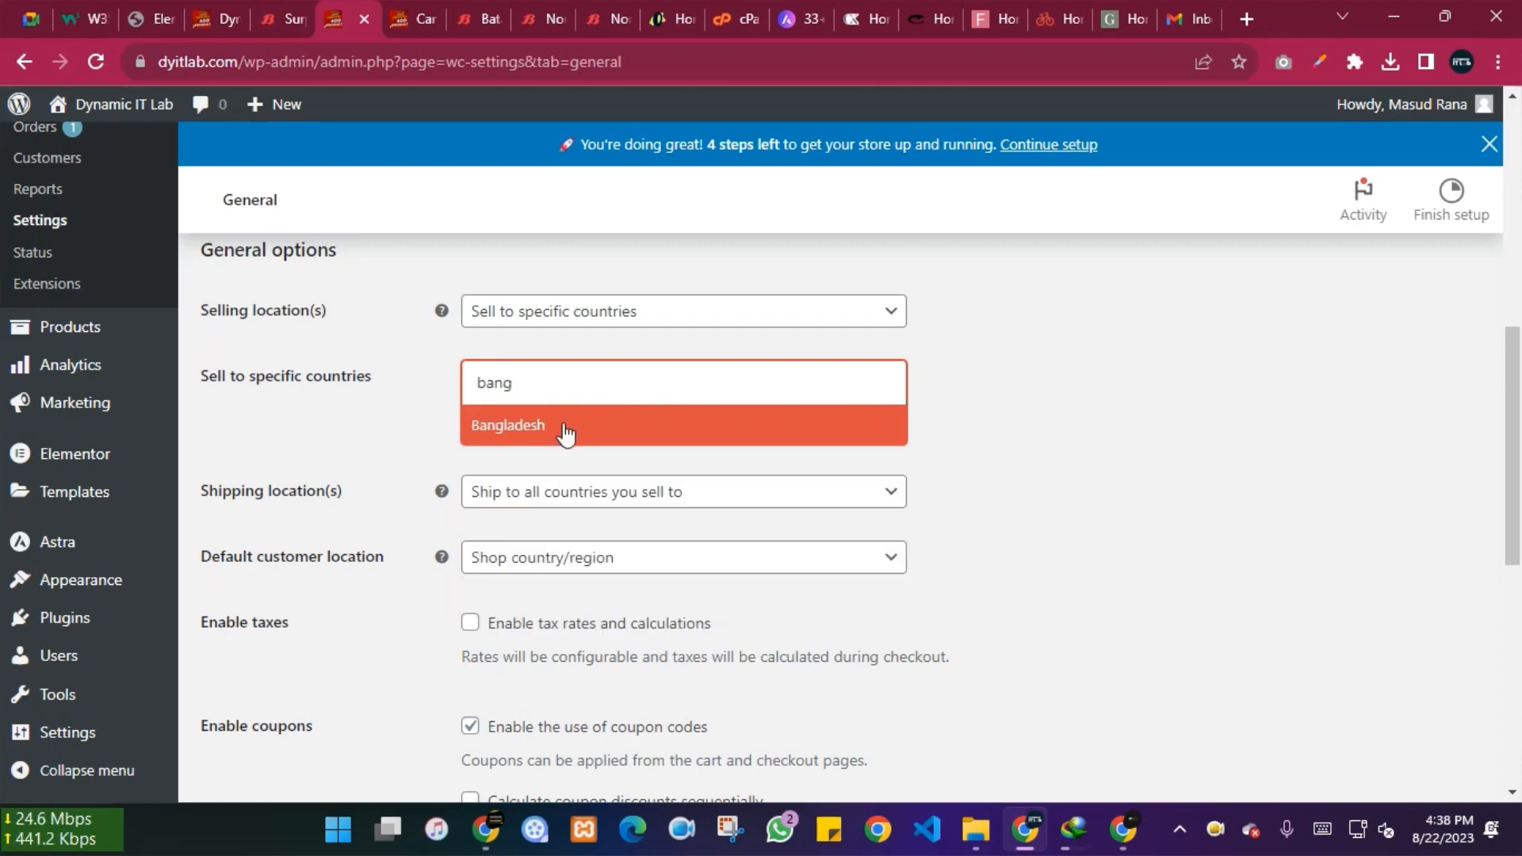
pyautogui.click(566, 434)
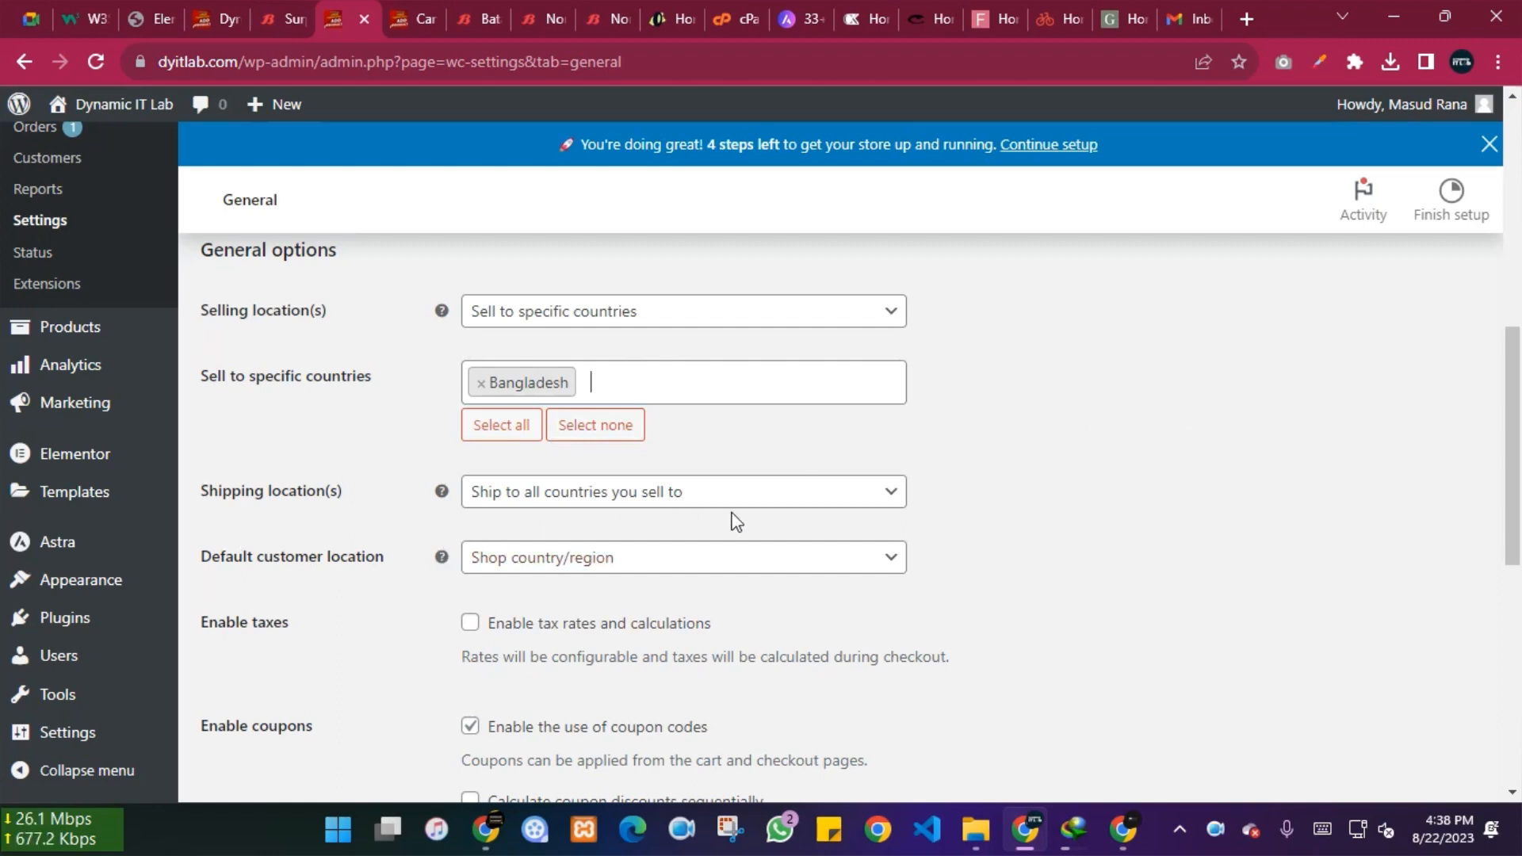
# Step: Set the shipping locations to "Ship to specific countries only" and choose Bangladesh as the country
pyautogui.scroll(-1, 611, 506)
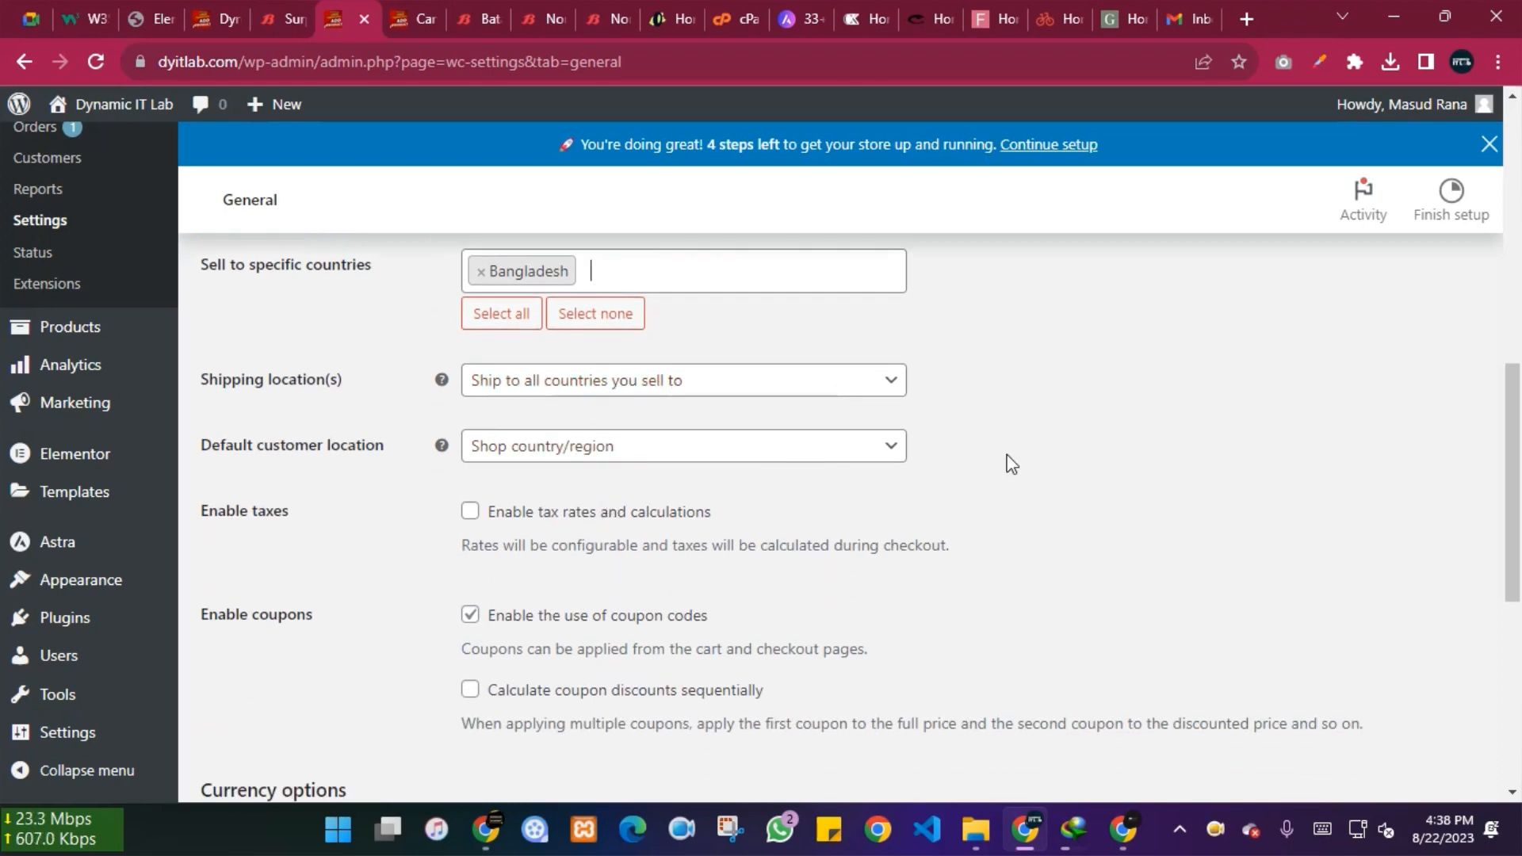
pyautogui.scroll(2, 1007, 462)
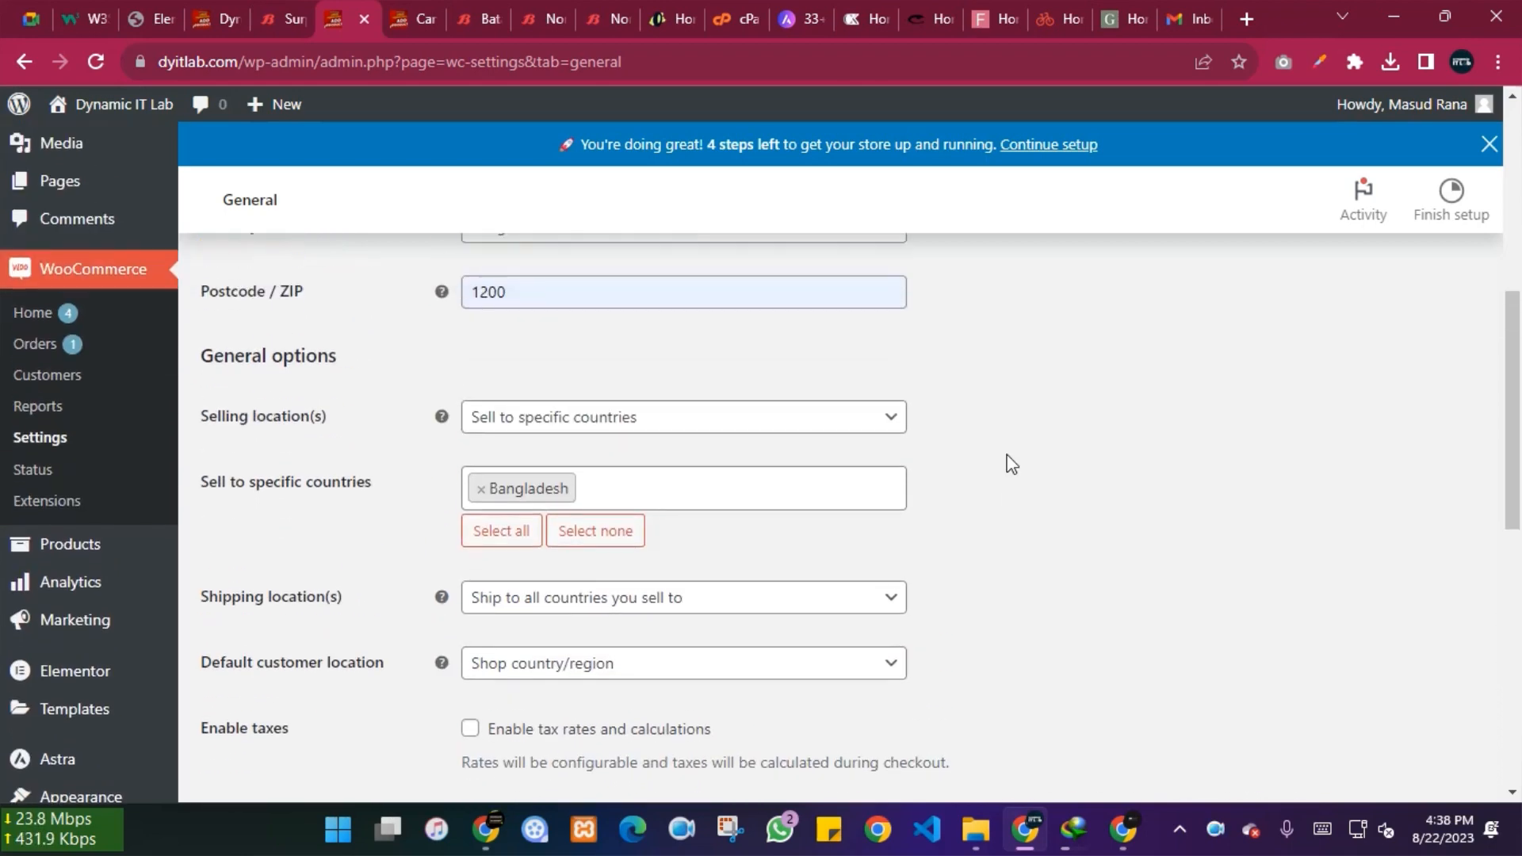
pyautogui.scroll(-4, 584, 445)
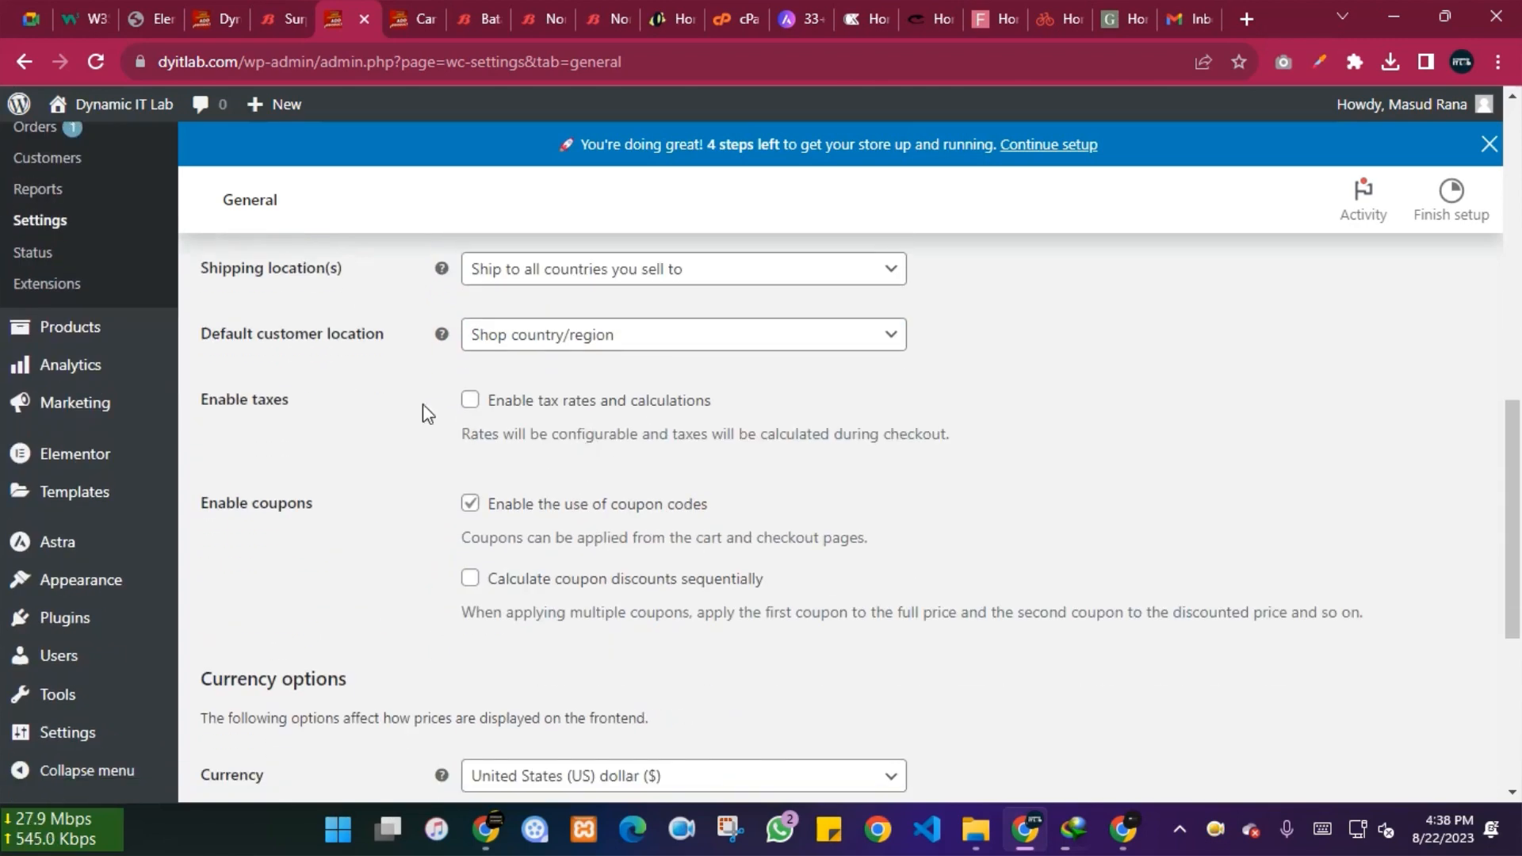
pyautogui.scroll(1, 926, 469)
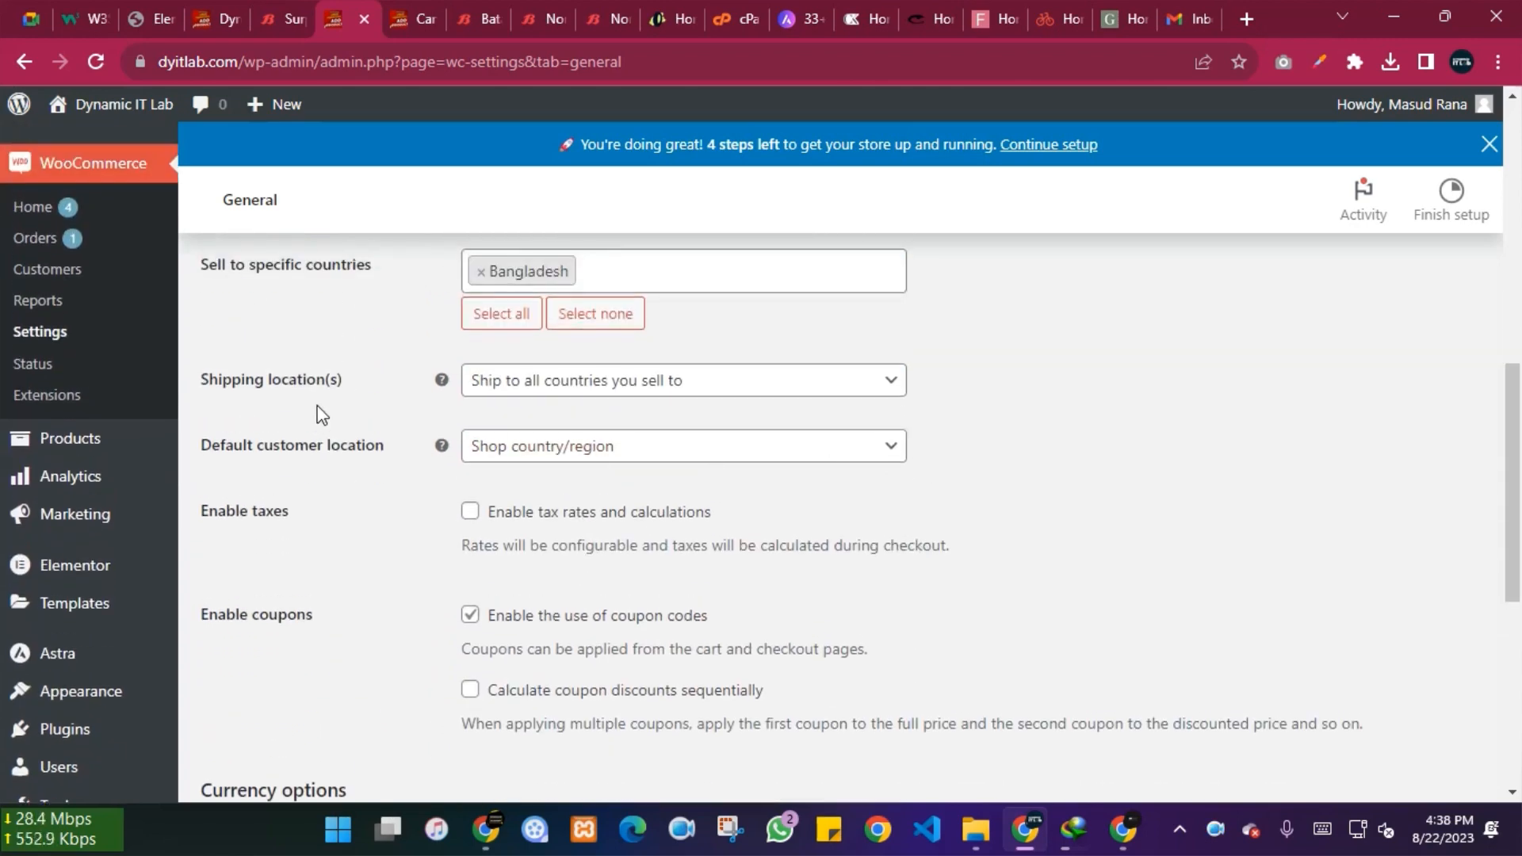
pyautogui.click(555, 388)
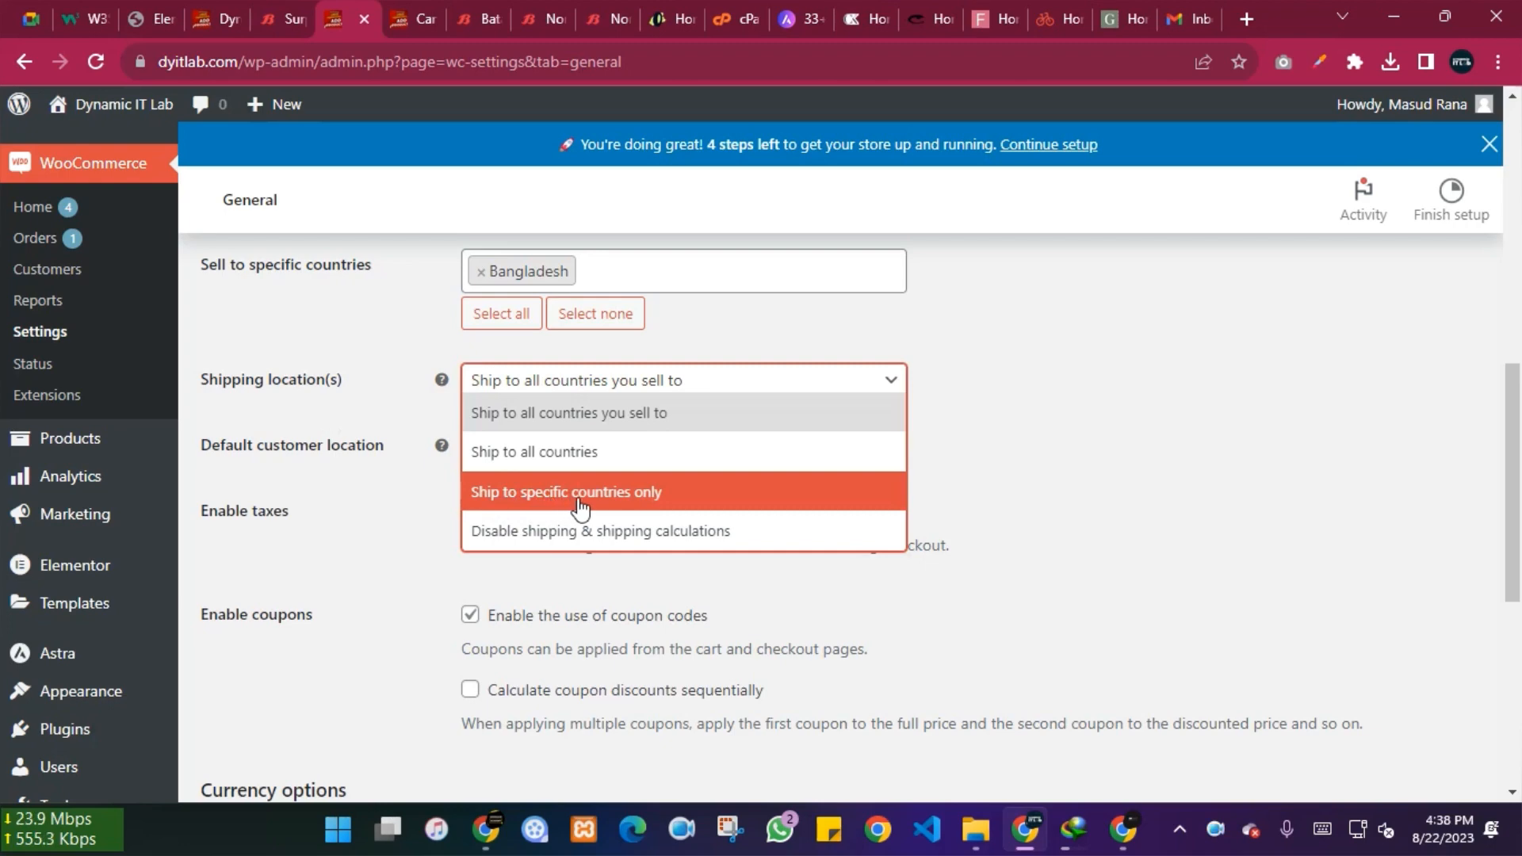
pyautogui.click(622, 494)
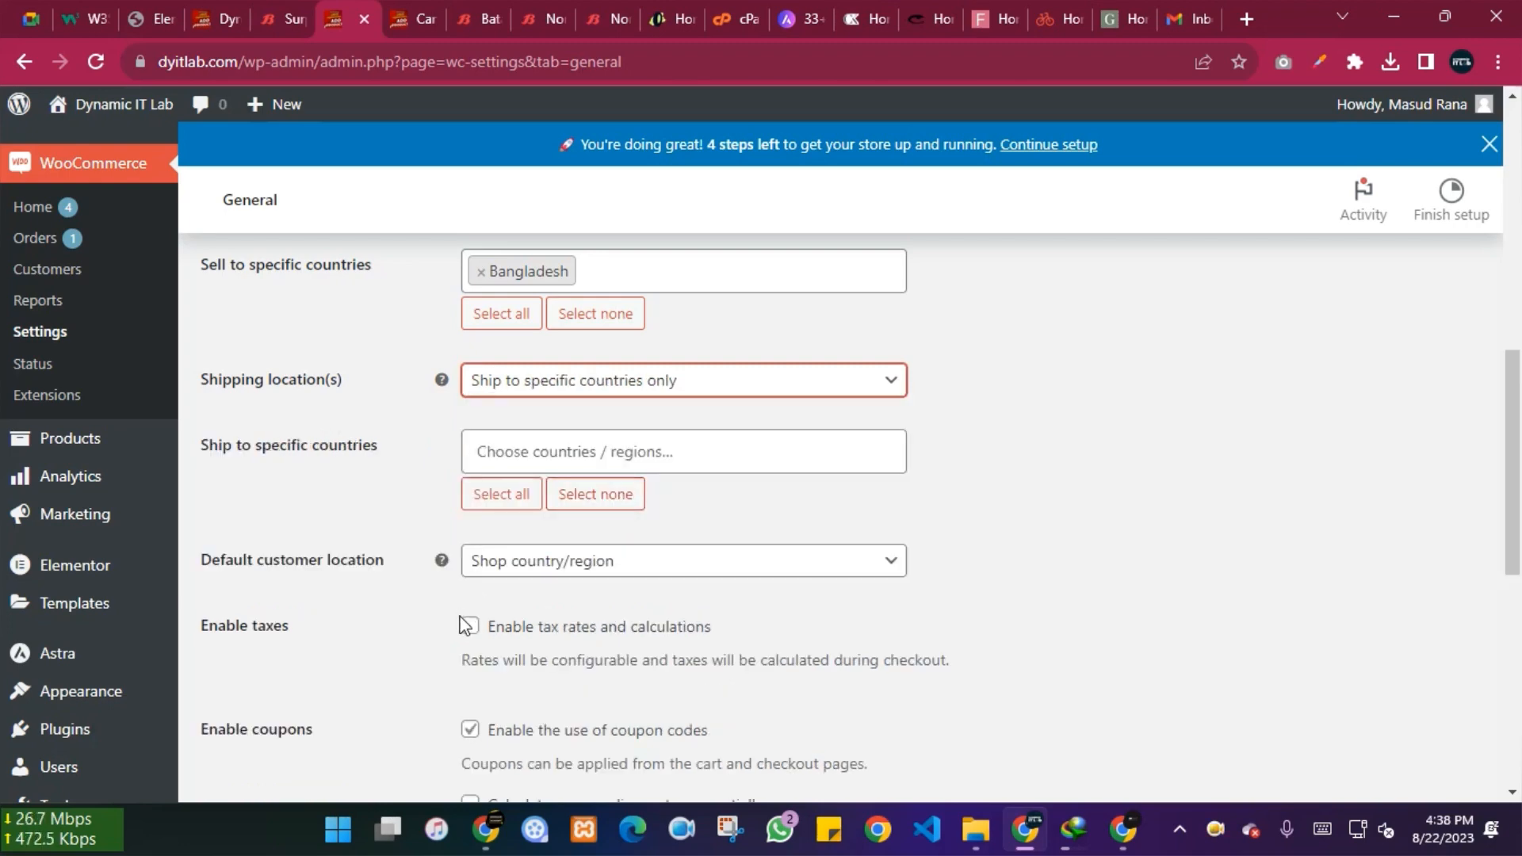
pyautogui.click(604, 444)
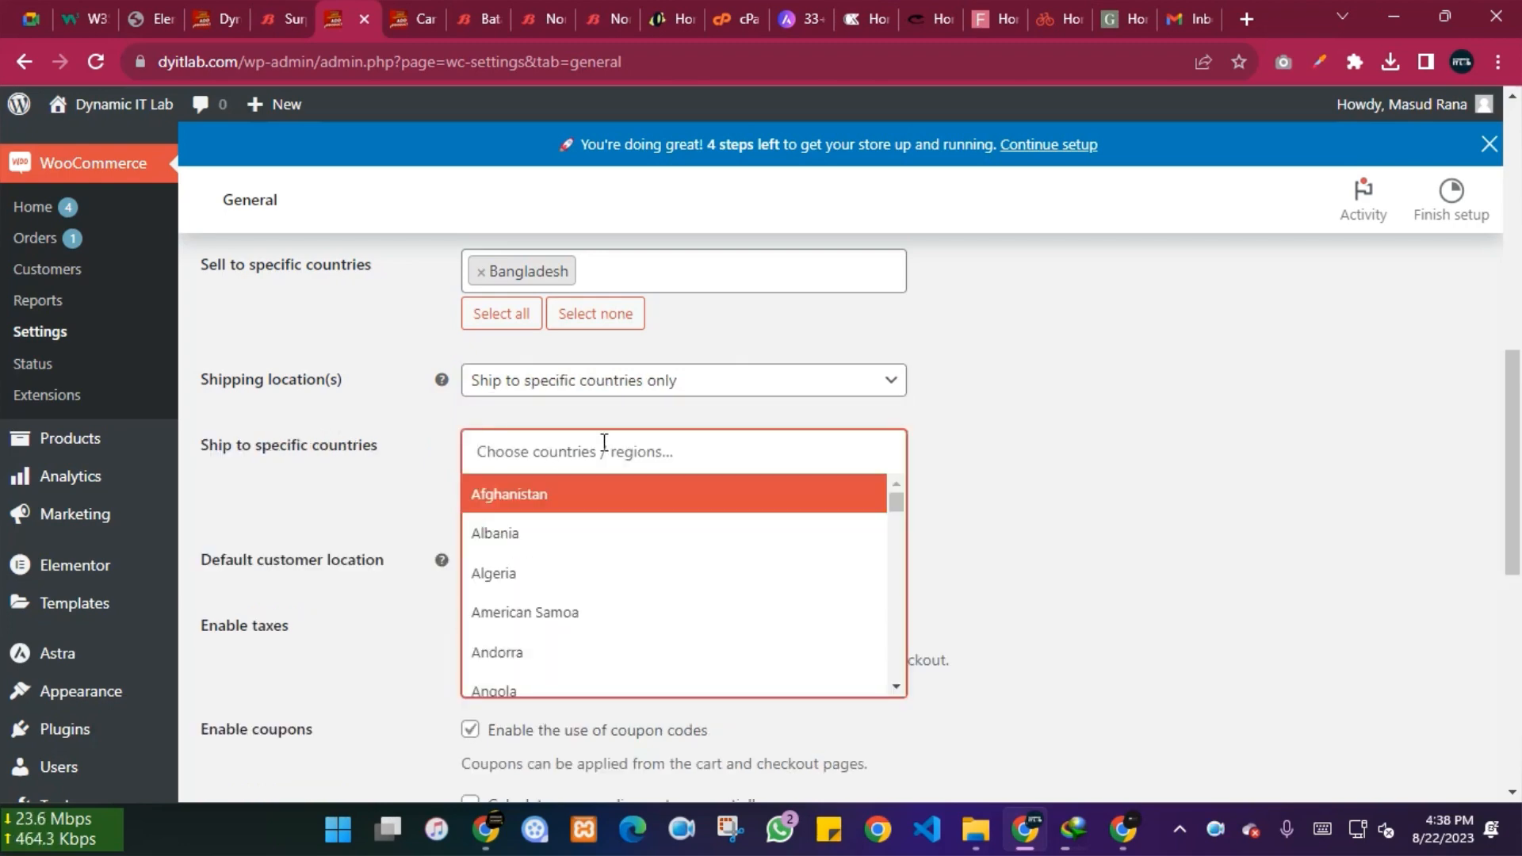
pyautogui.write('ban')
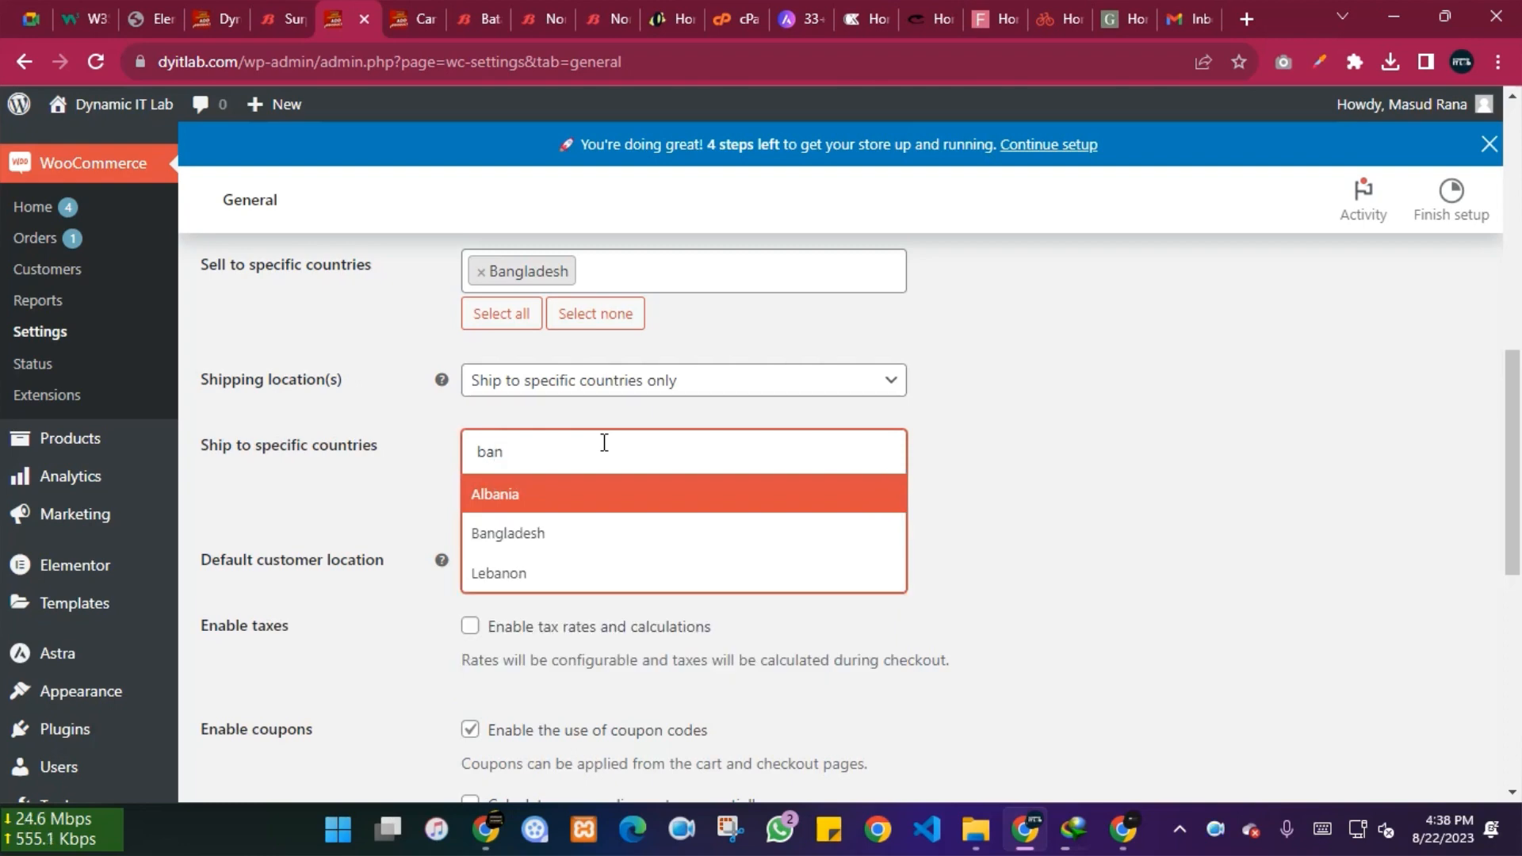
pyautogui.click(527, 533)
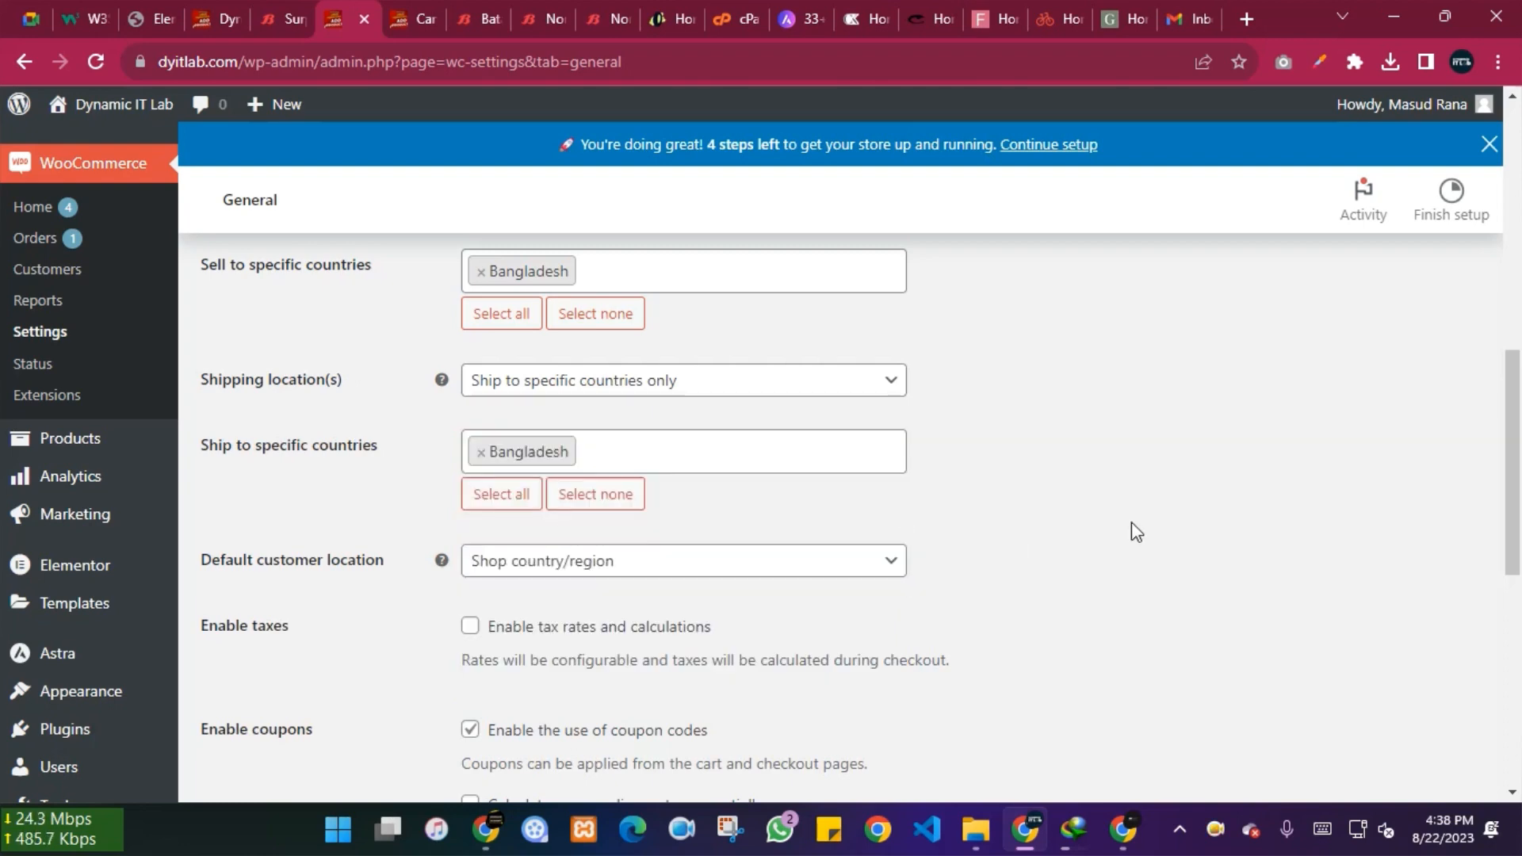
# Step: Check the coupon settings and open the Bata SHELDON Casual Sneaker For Men product from the store's shop page
pyautogui.scroll(-2, 1132, 523)
pyautogui.scroll(-2, 1131, 524)
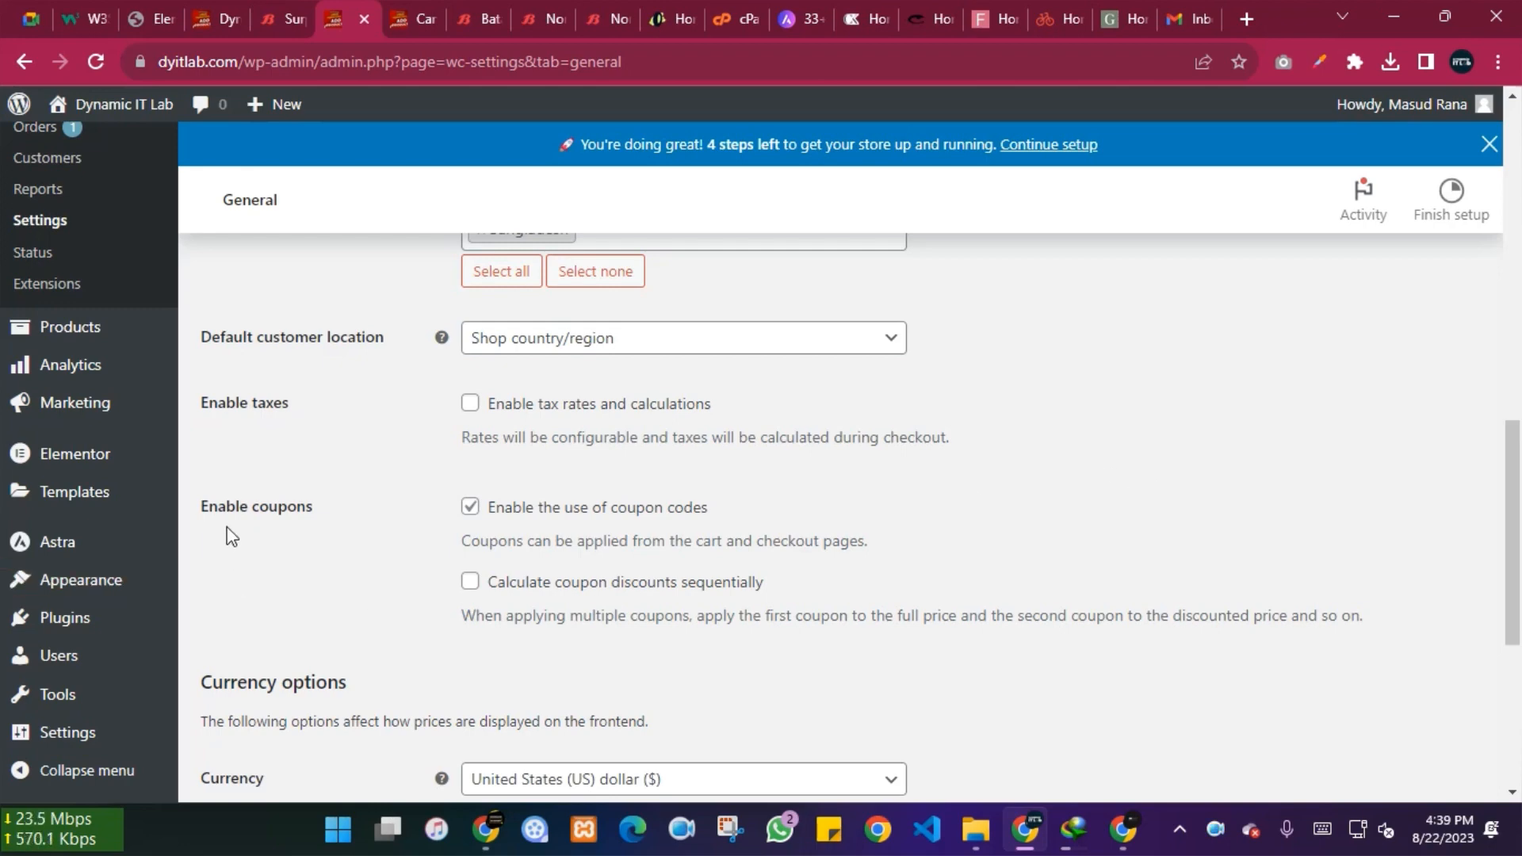
pyautogui.click(418, 19)
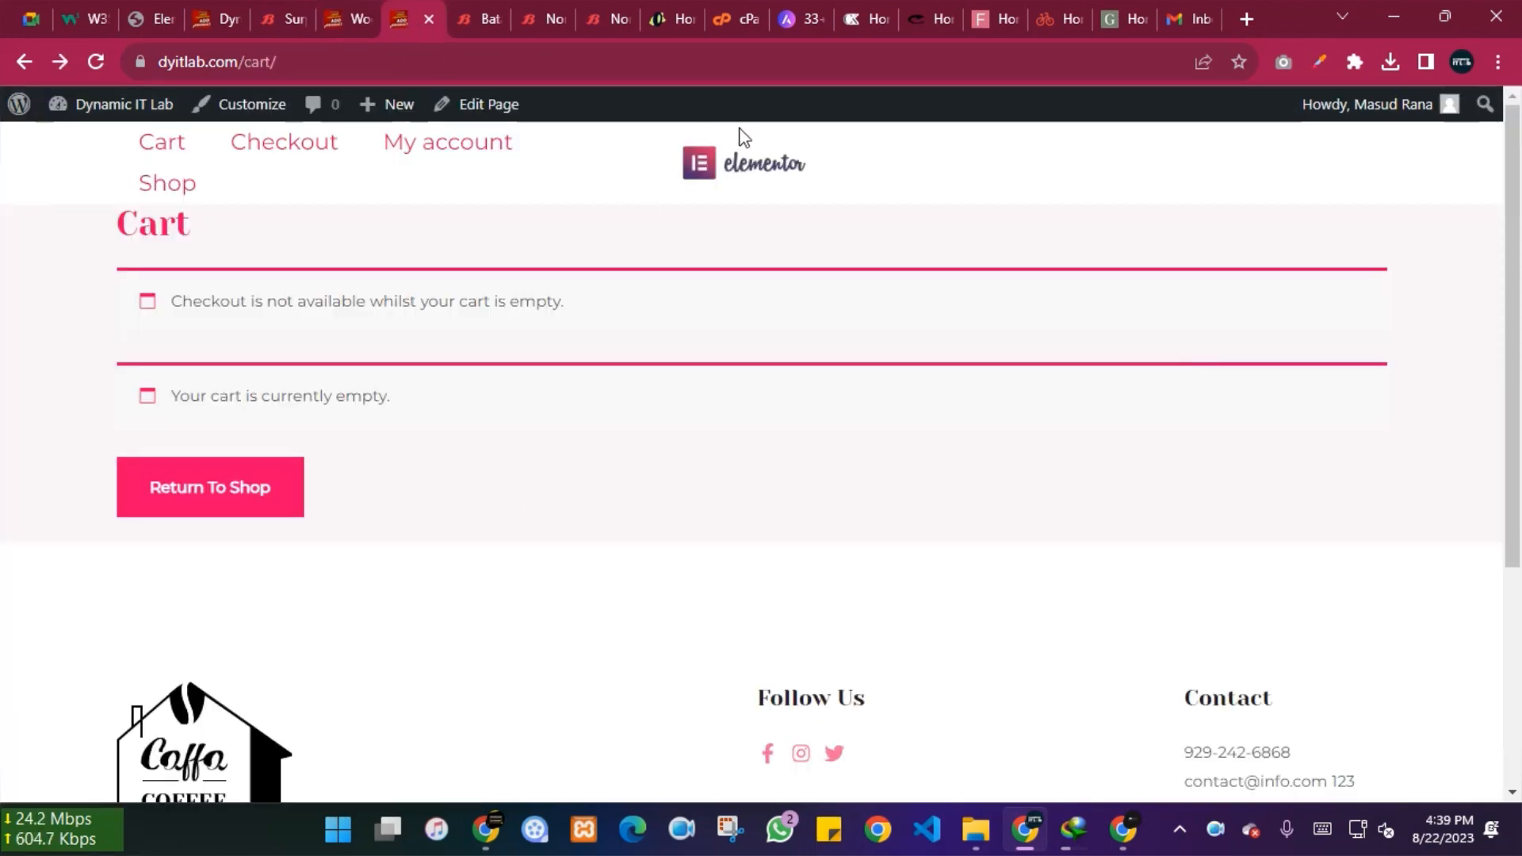
pyautogui.click(176, 194)
pyautogui.scroll(-5, 12, 438)
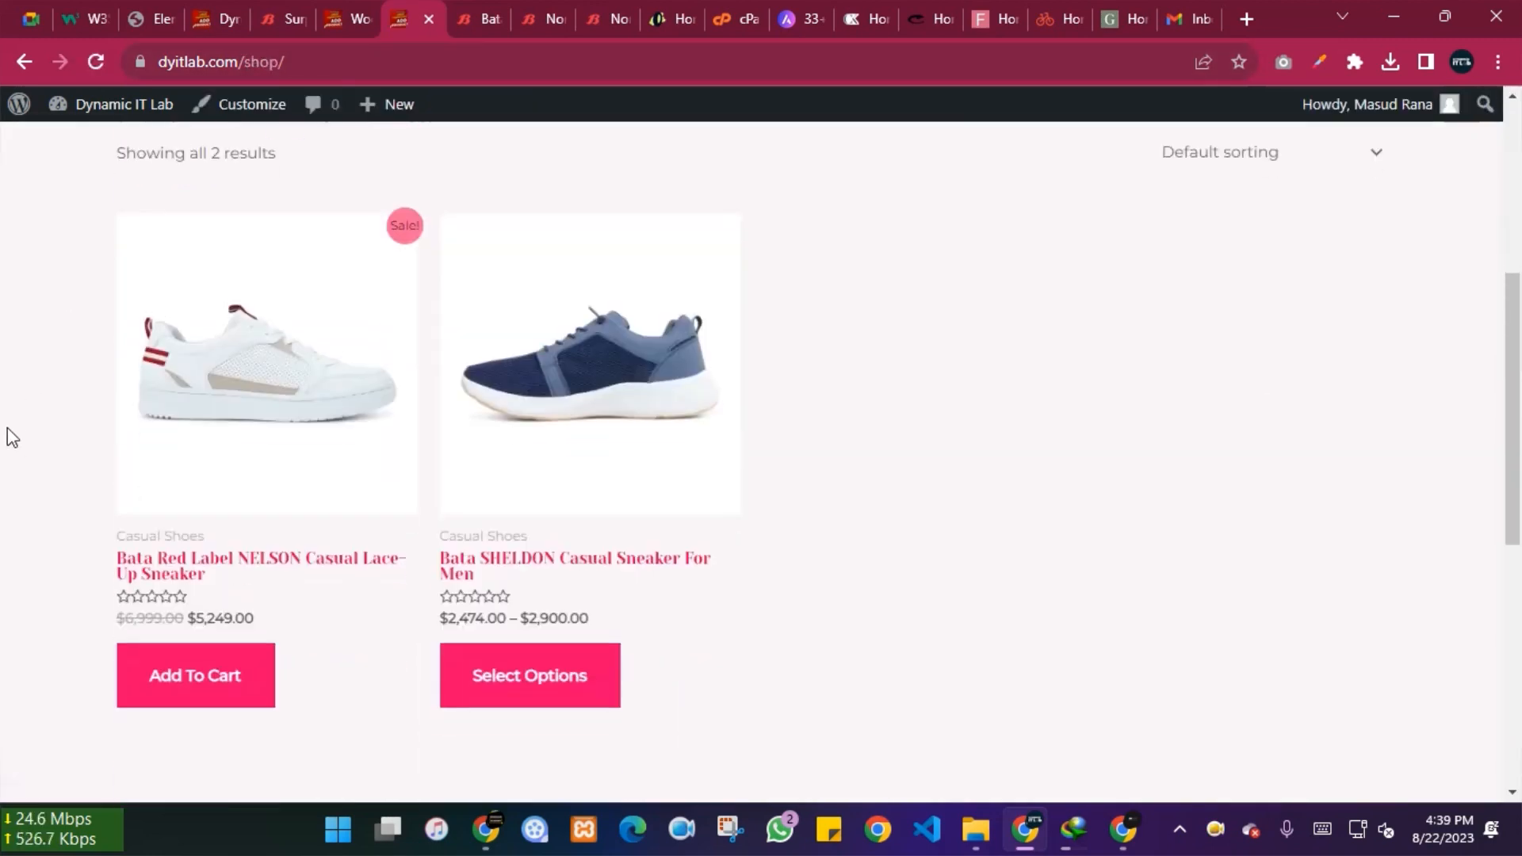
pyautogui.scroll(5, 1129, 364)
pyautogui.scroll(-7, 1128, 364)
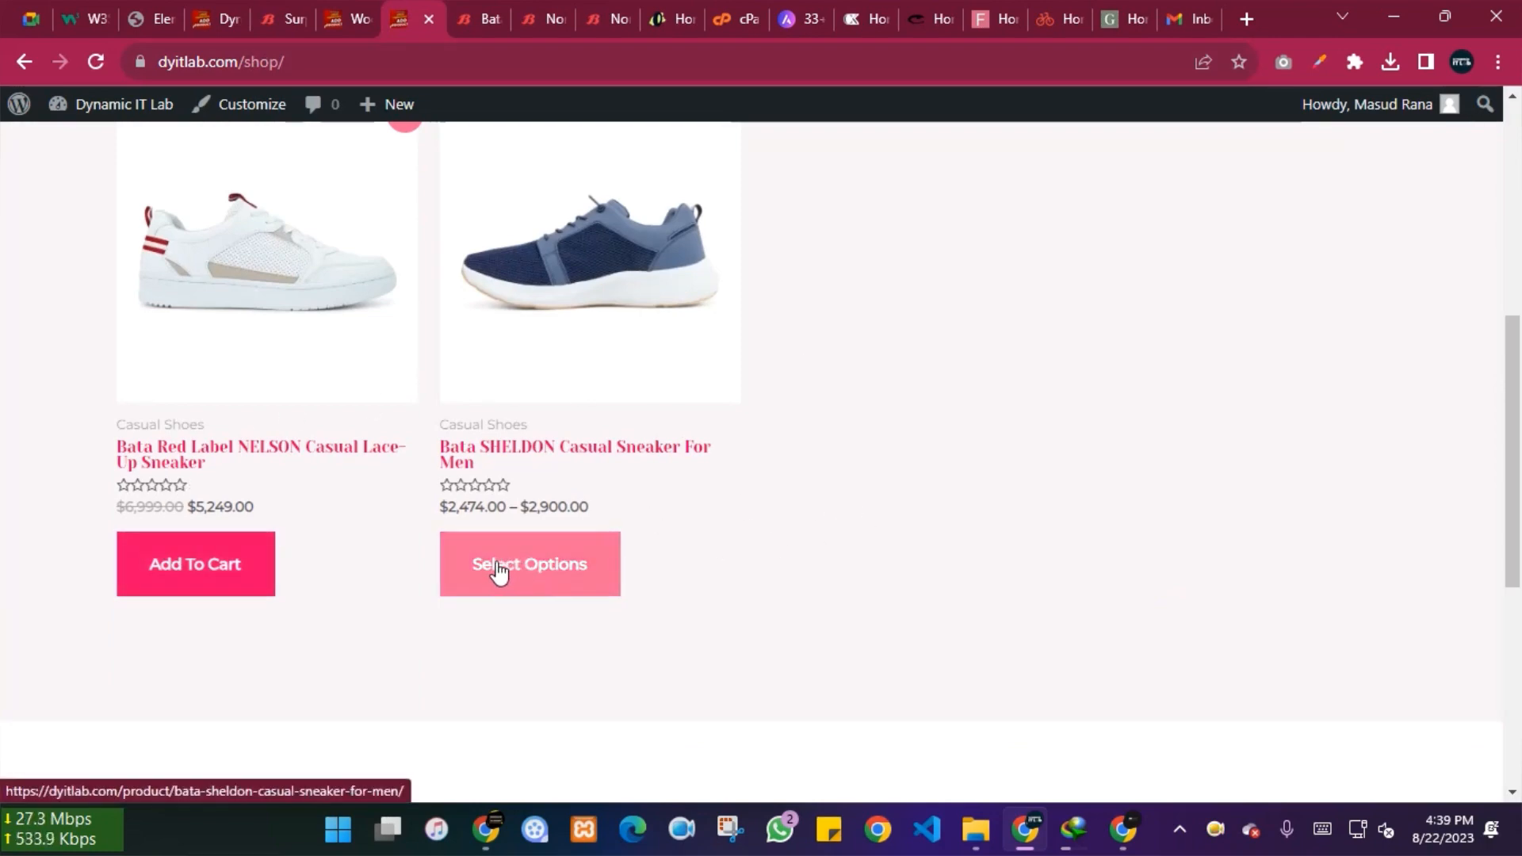
pyautogui.click(487, 454)
pyautogui.scroll(-5, 817, 441)
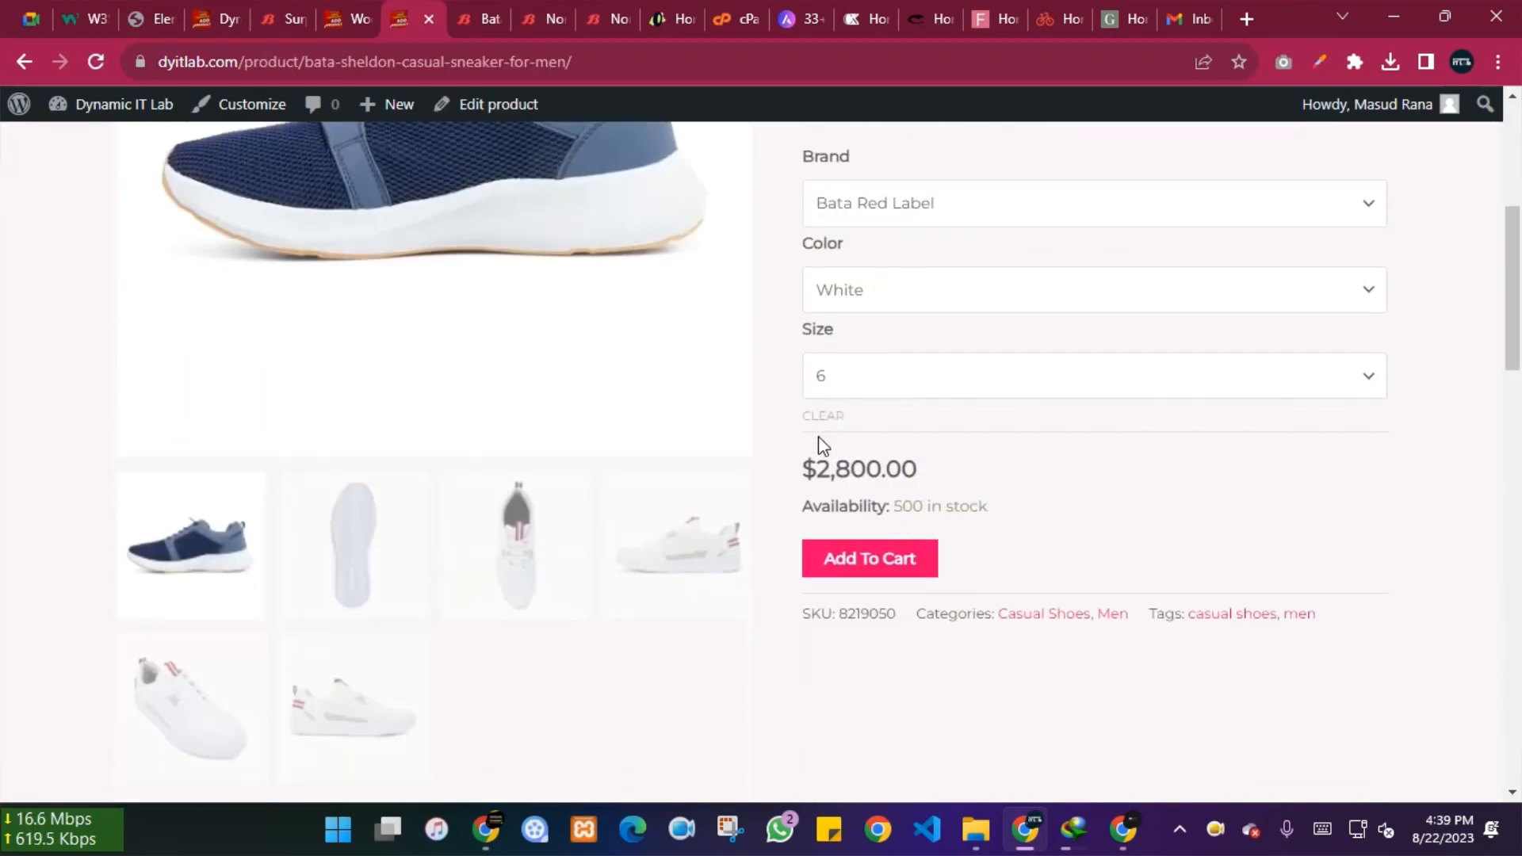
# Step: Add the Bata Red Label sneaker in white, size 6, to the cart
pyautogui.scroll(-2, 821, 436)
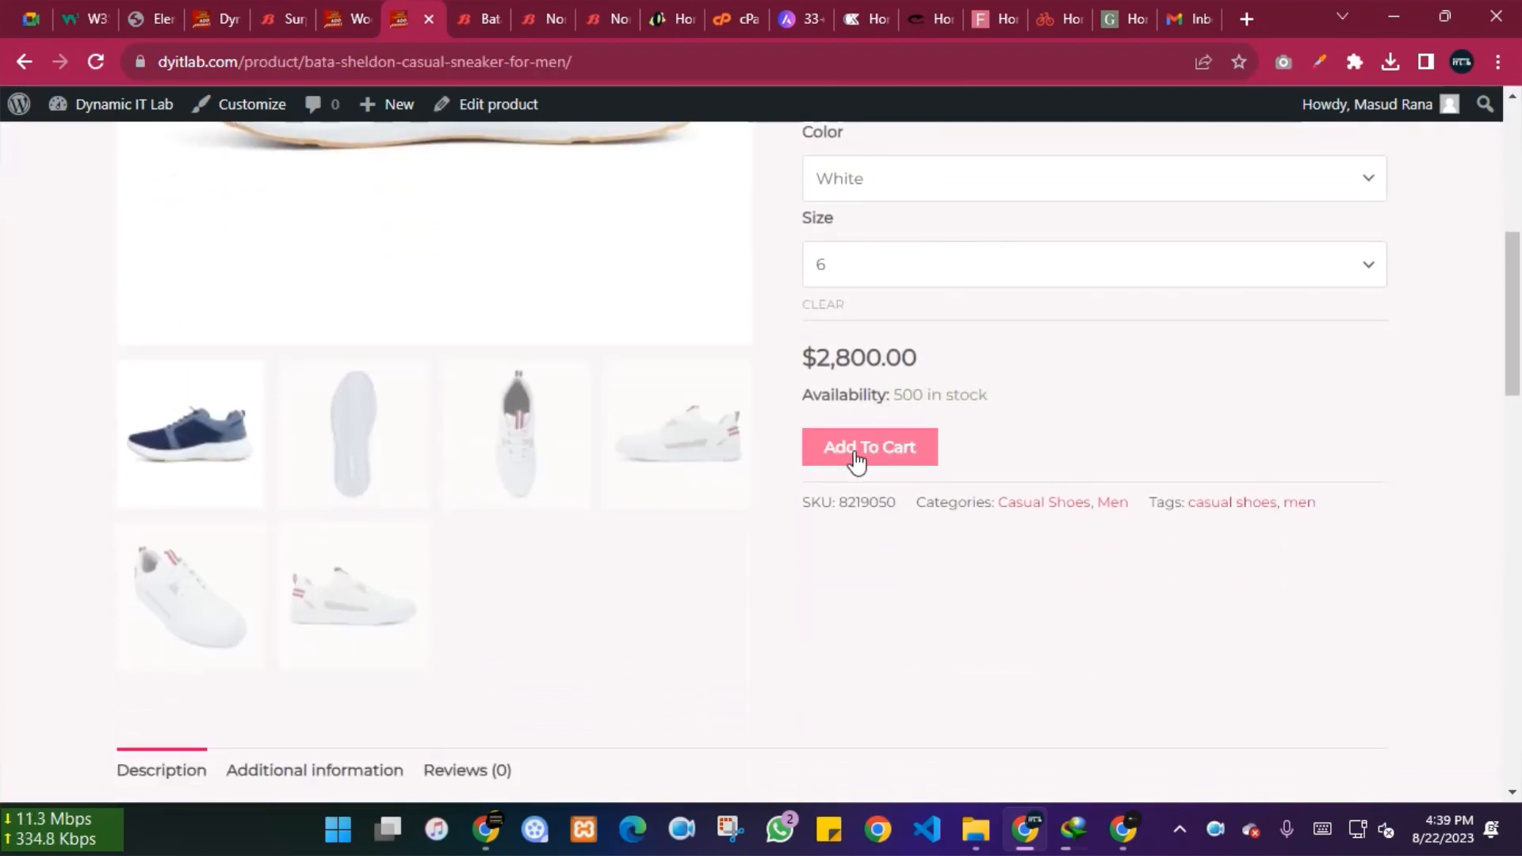
pyautogui.click(858, 459)
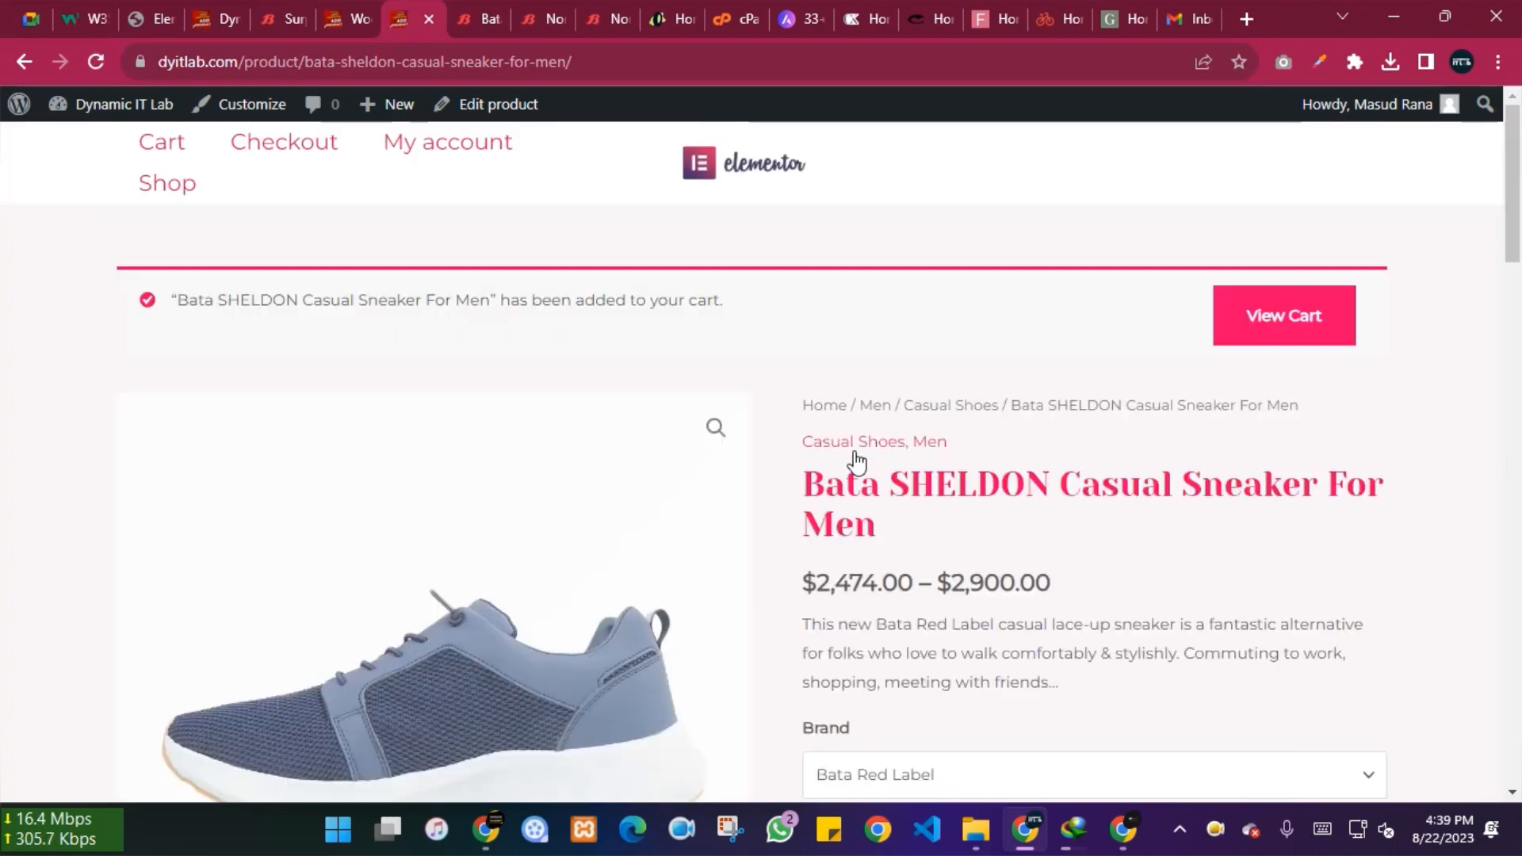
pyautogui.scroll(-12, 844, 459)
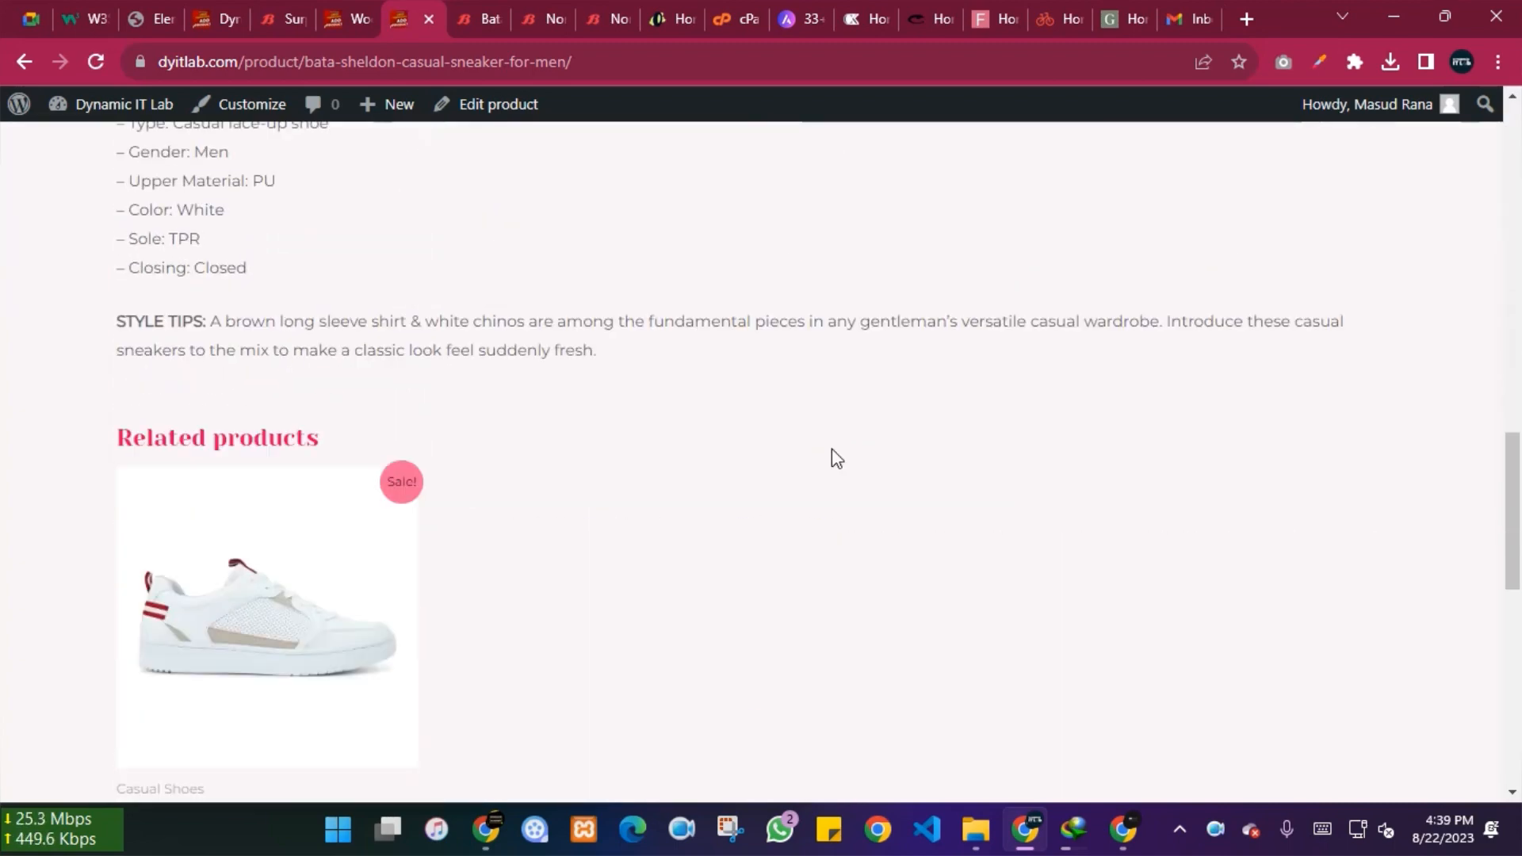
# Step: Try to add the same white size 6 sneaker to the cart a second time
pyautogui.scroll(15, 831, 449)
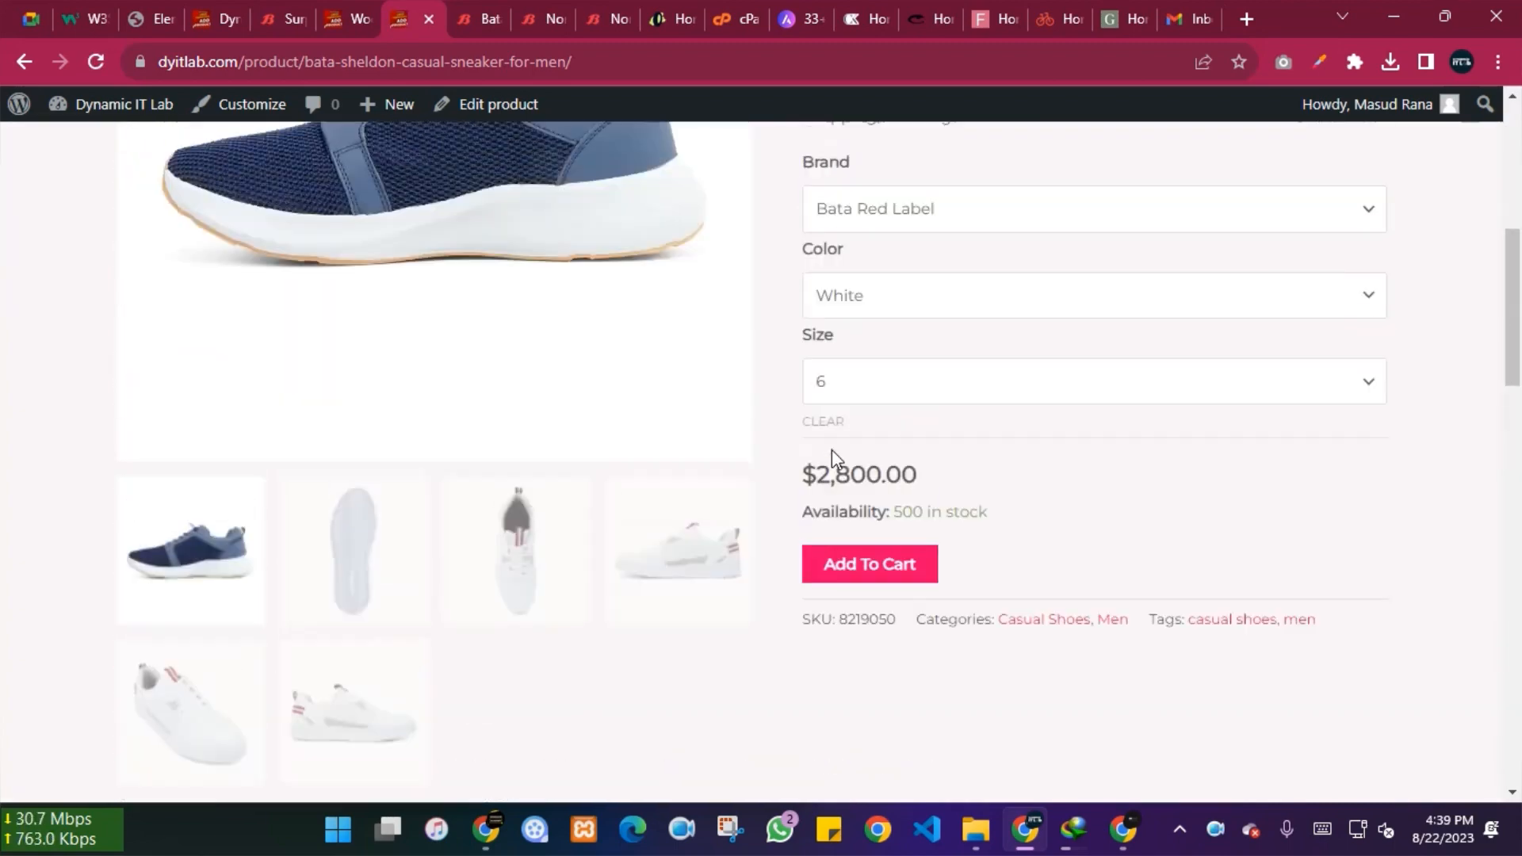
pyautogui.click(871, 577)
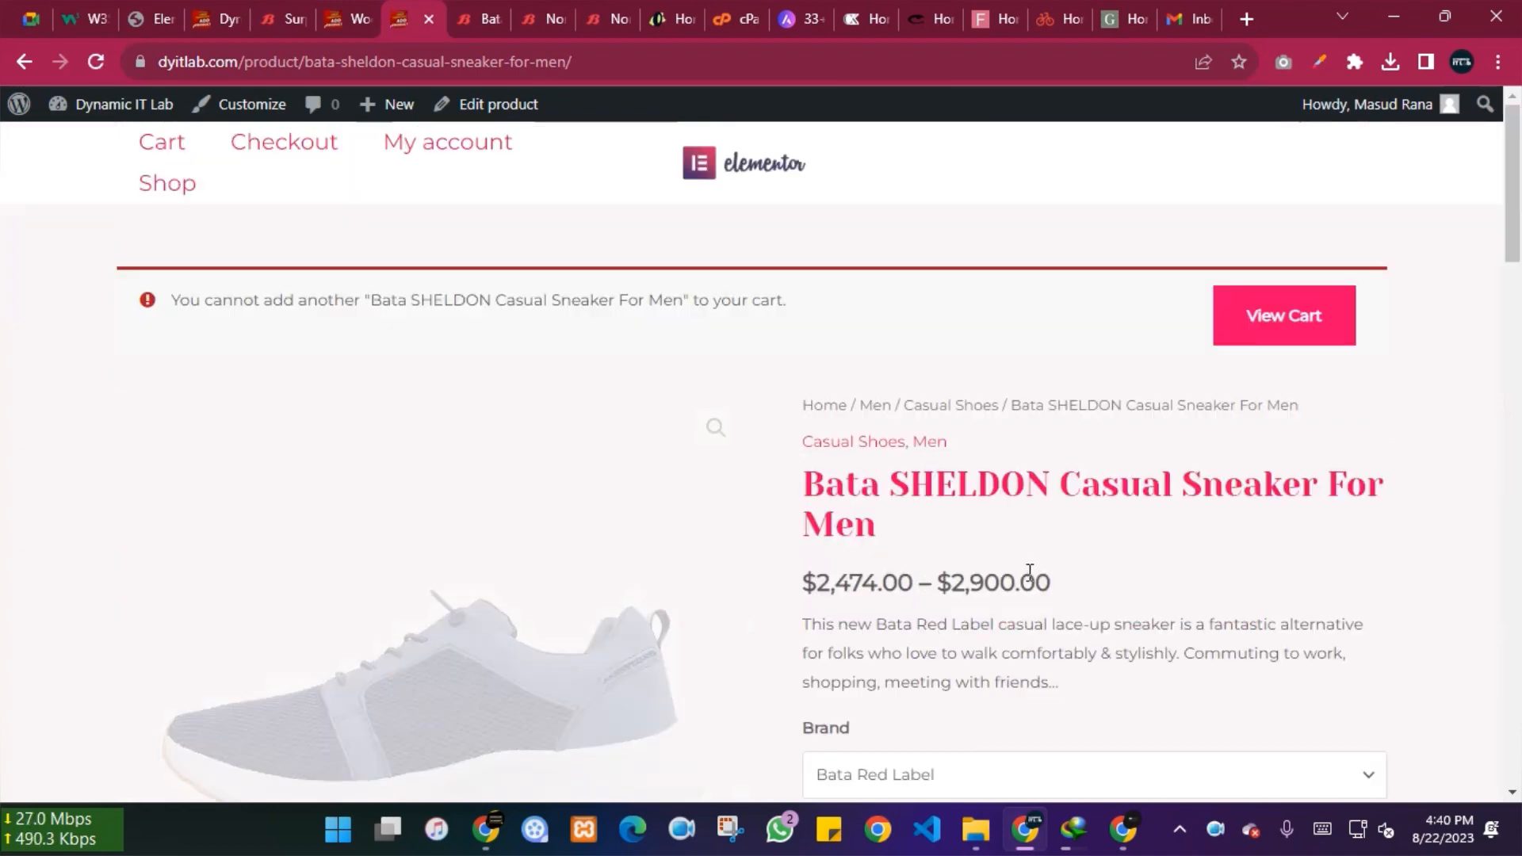
pyautogui.scroll(-3, 1074, 570)
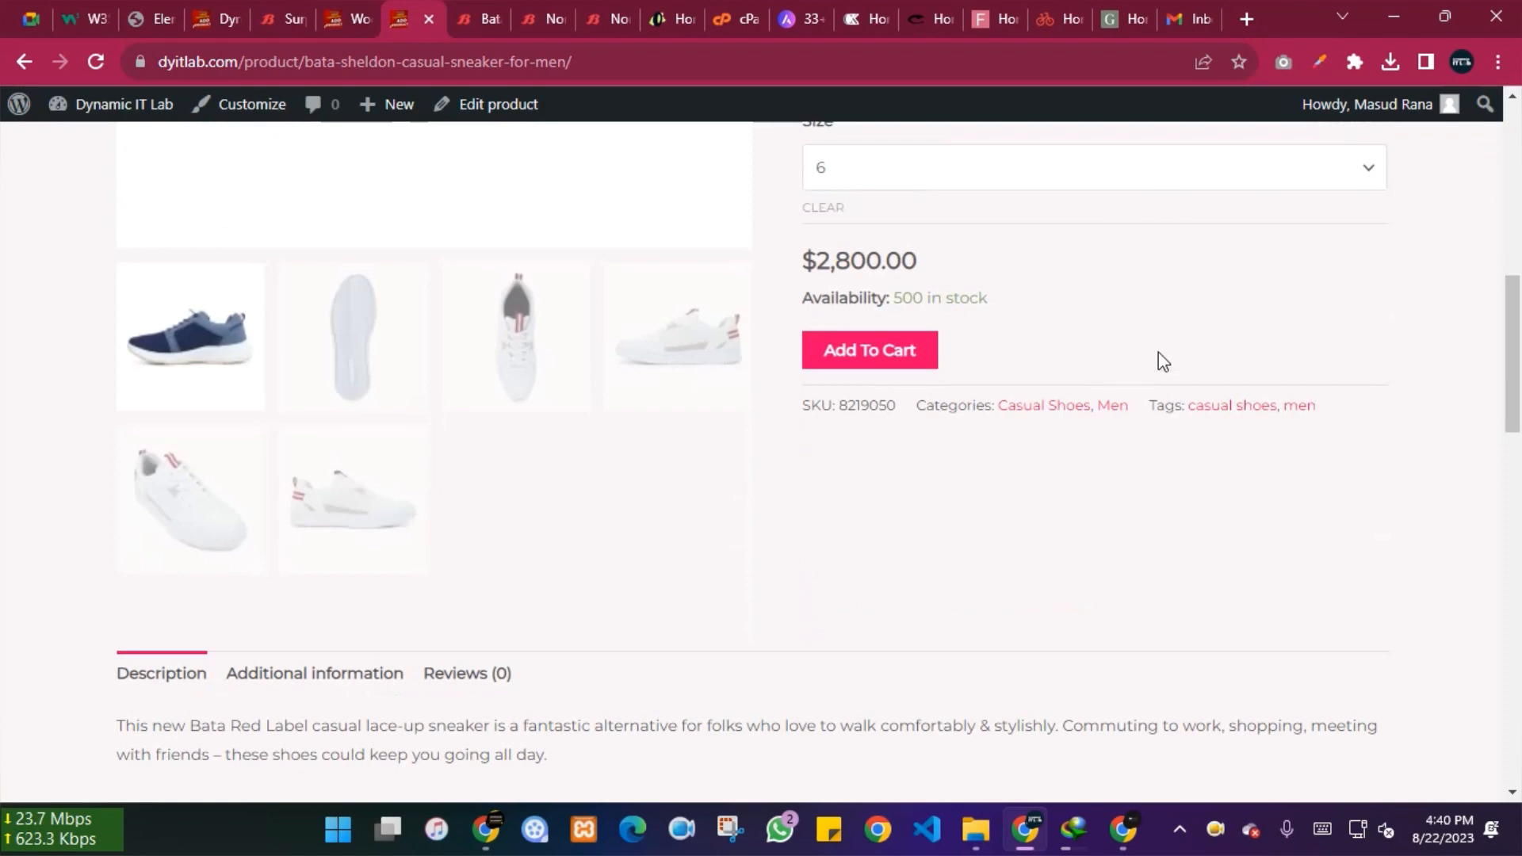
pyautogui.scroll(-6, 1158, 360)
pyautogui.scroll(10, 1166, 361)
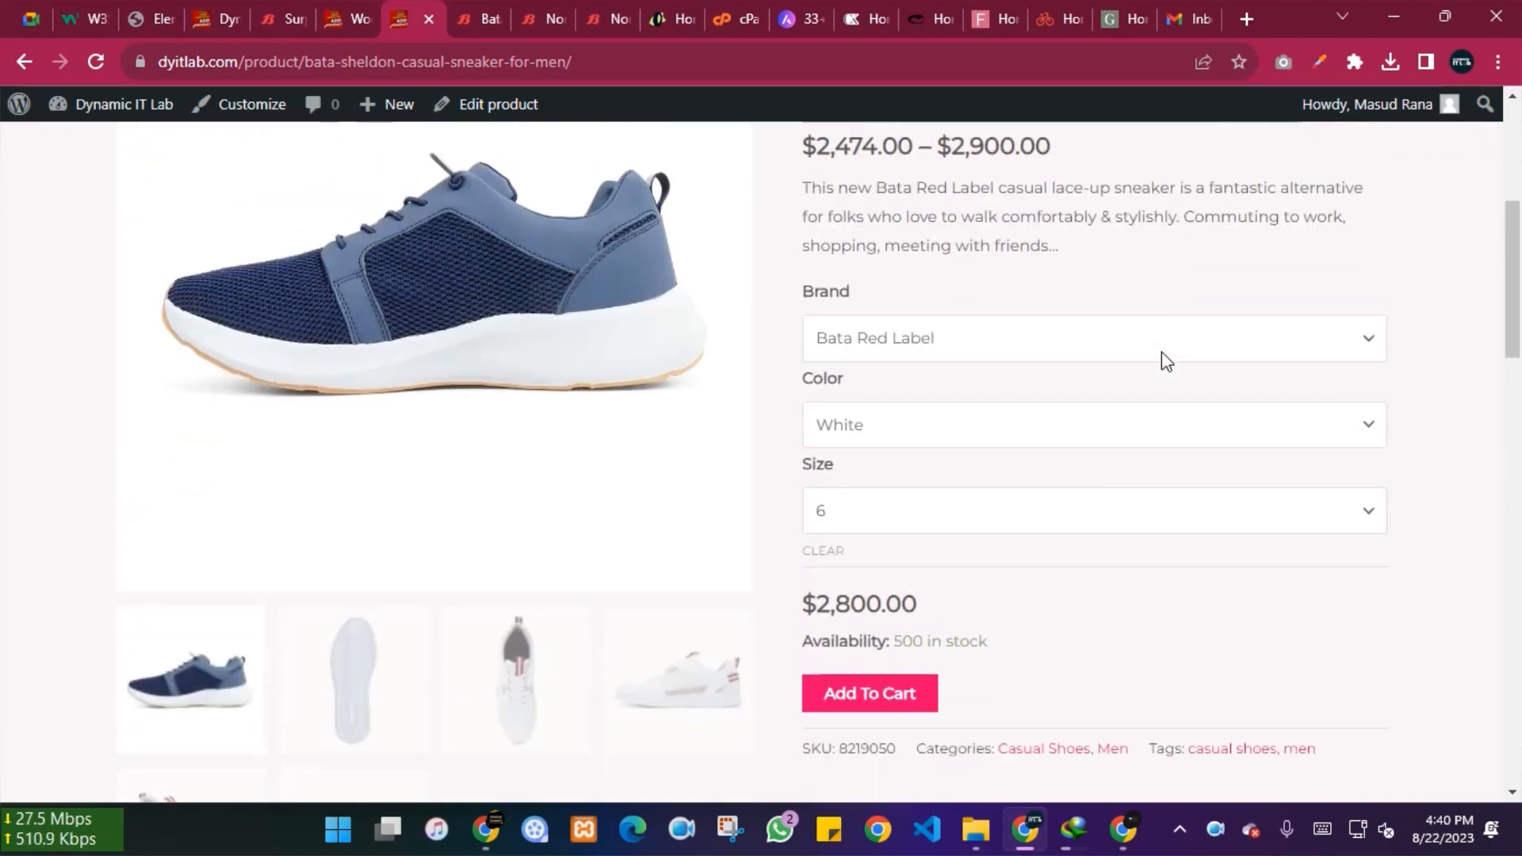
# Step: Choose size 7 in White from Bata Red Label and add that sneaker variation to the cart
pyautogui.scroll(-1, 1163, 357)
pyautogui.click(855, 312)
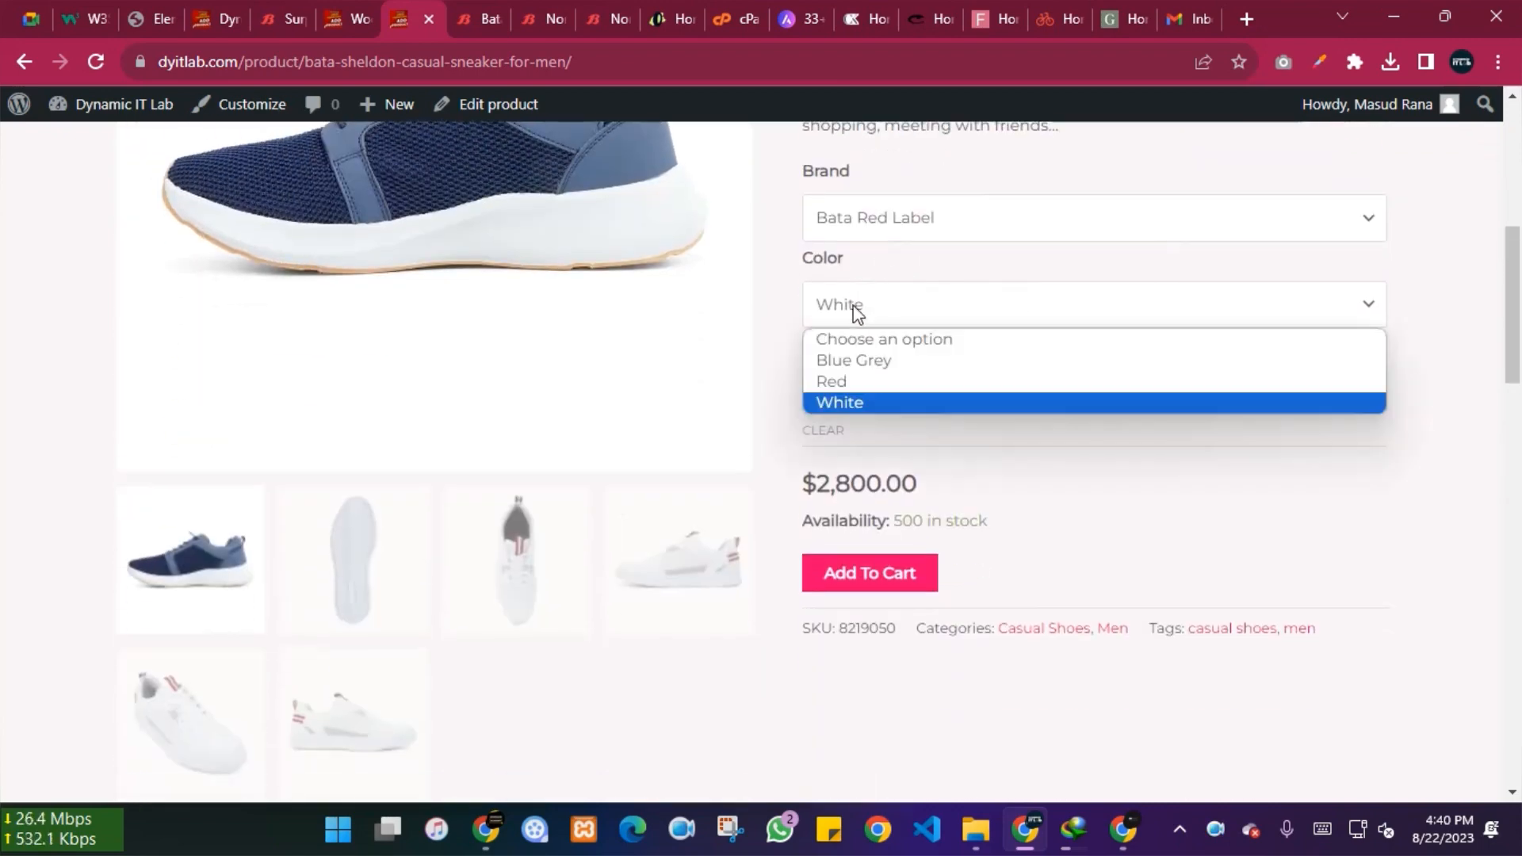
pyautogui.click(850, 402)
pyautogui.click(853, 396)
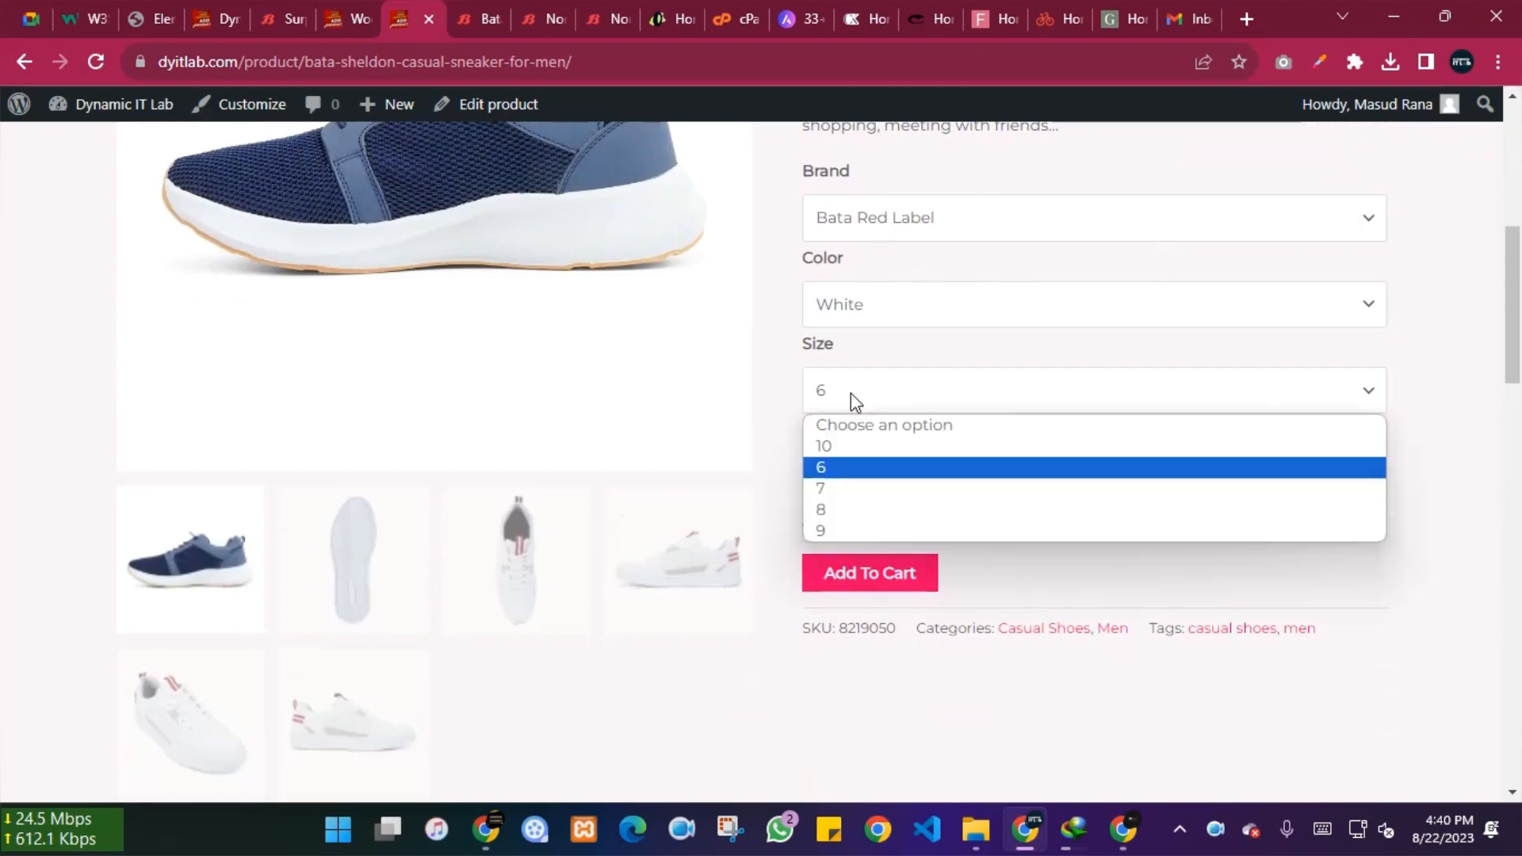
pyautogui.click(842, 488)
pyautogui.click(924, 232)
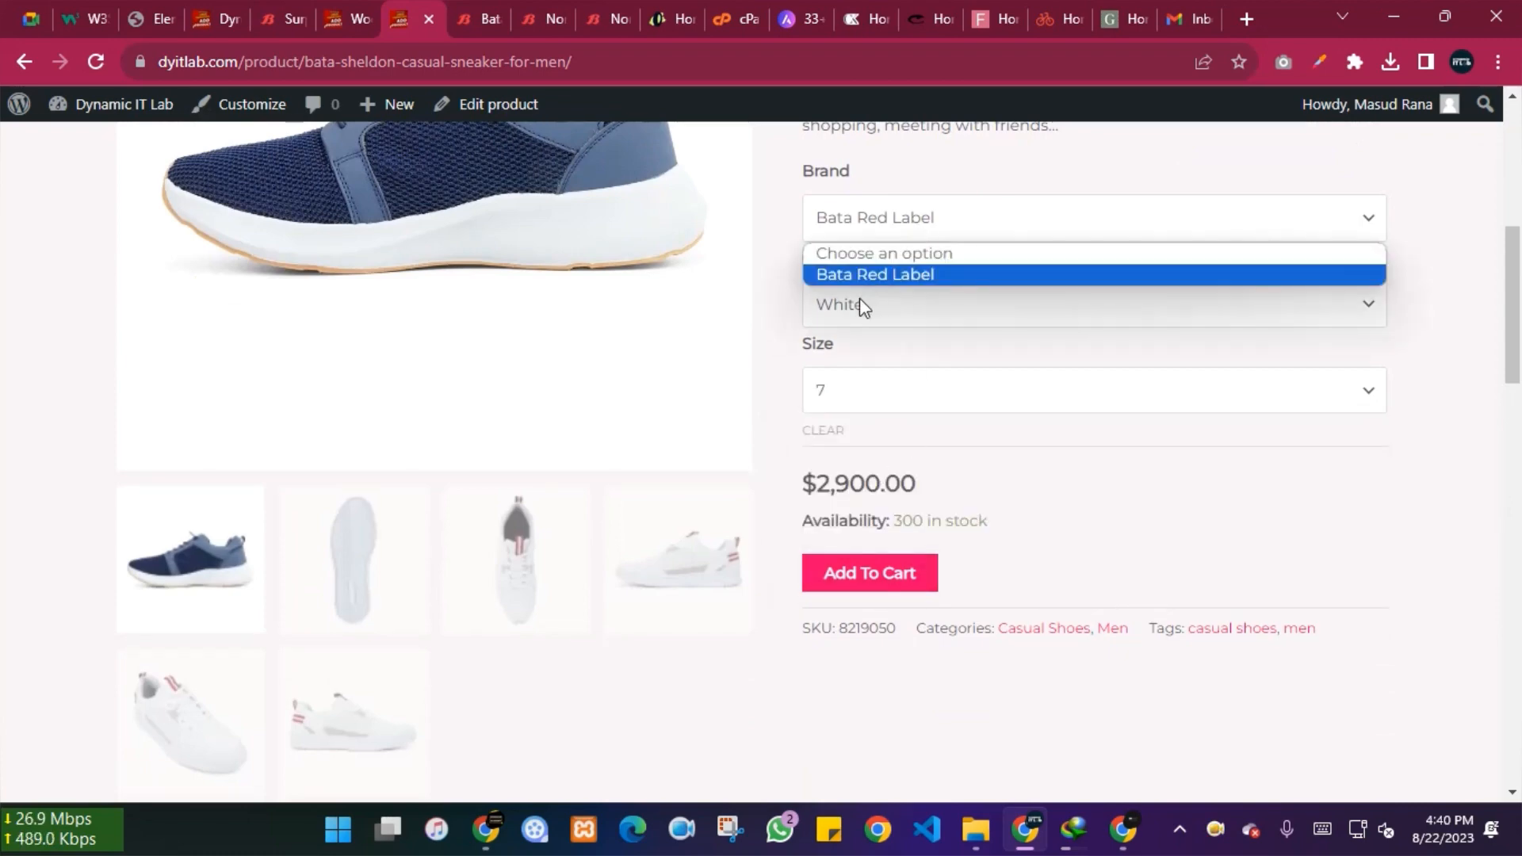
pyautogui.click(856, 274)
pyautogui.click(870, 581)
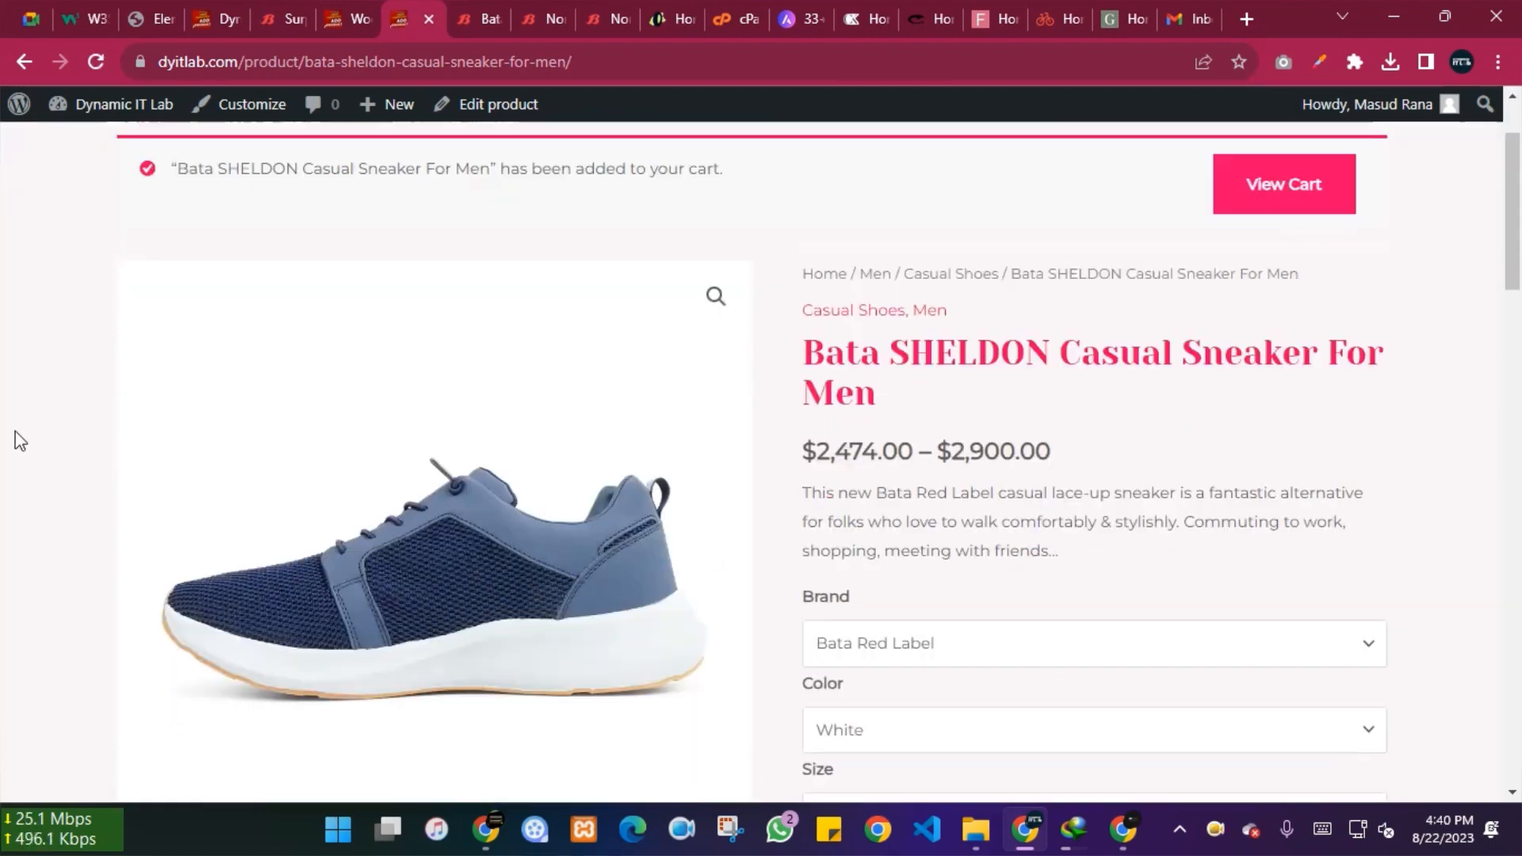
# Step: View the cart and remove the size 7 sneaker from it
pyautogui.scroll(-3, 19, 441)
pyautogui.scroll(4, 20, 441)
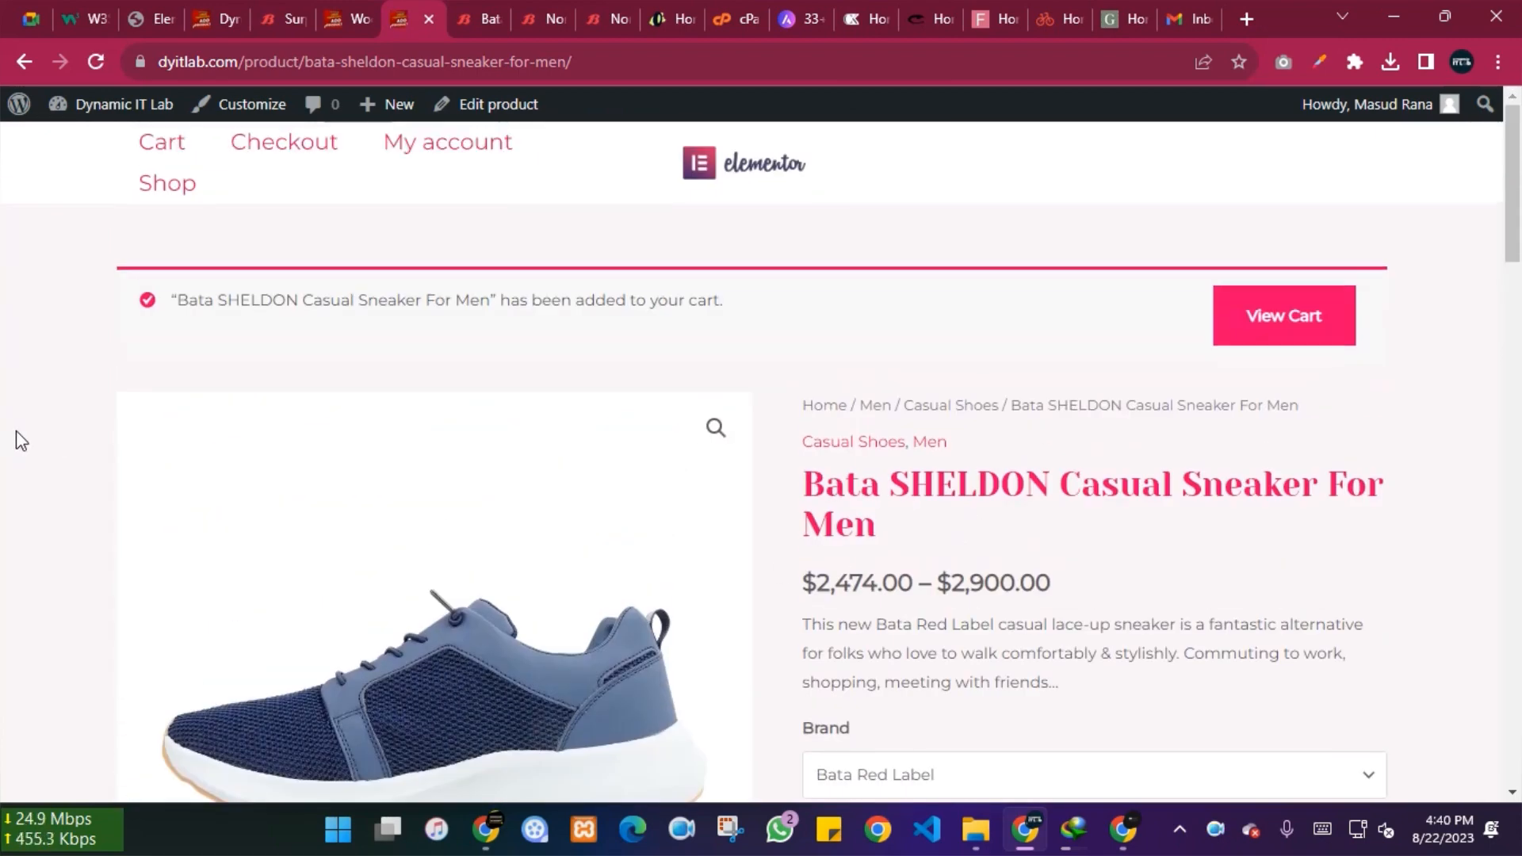
pyautogui.click(1277, 323)
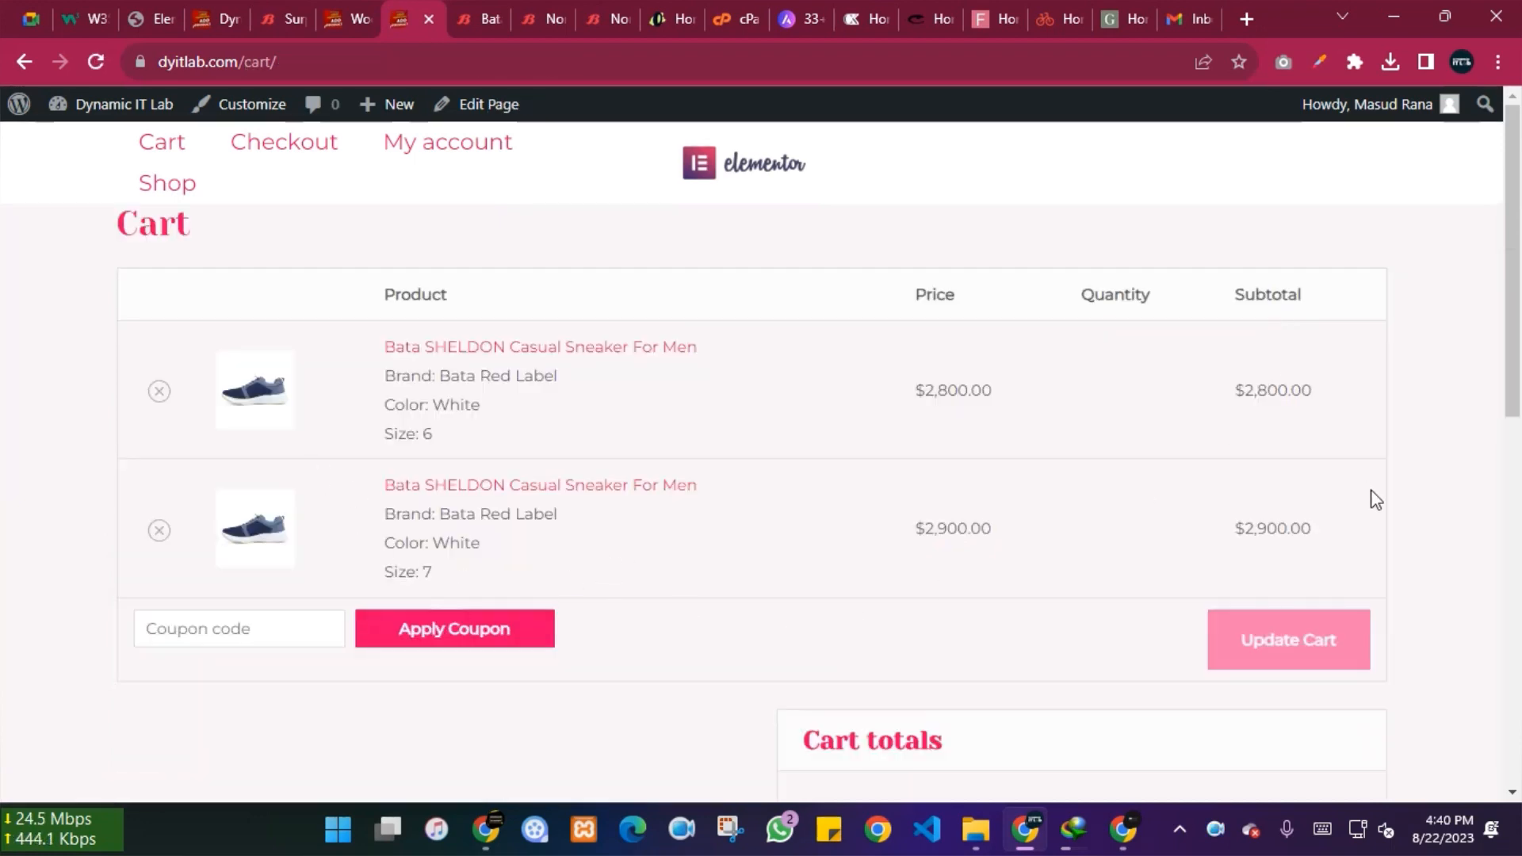
pyautogui.click(159, 530)
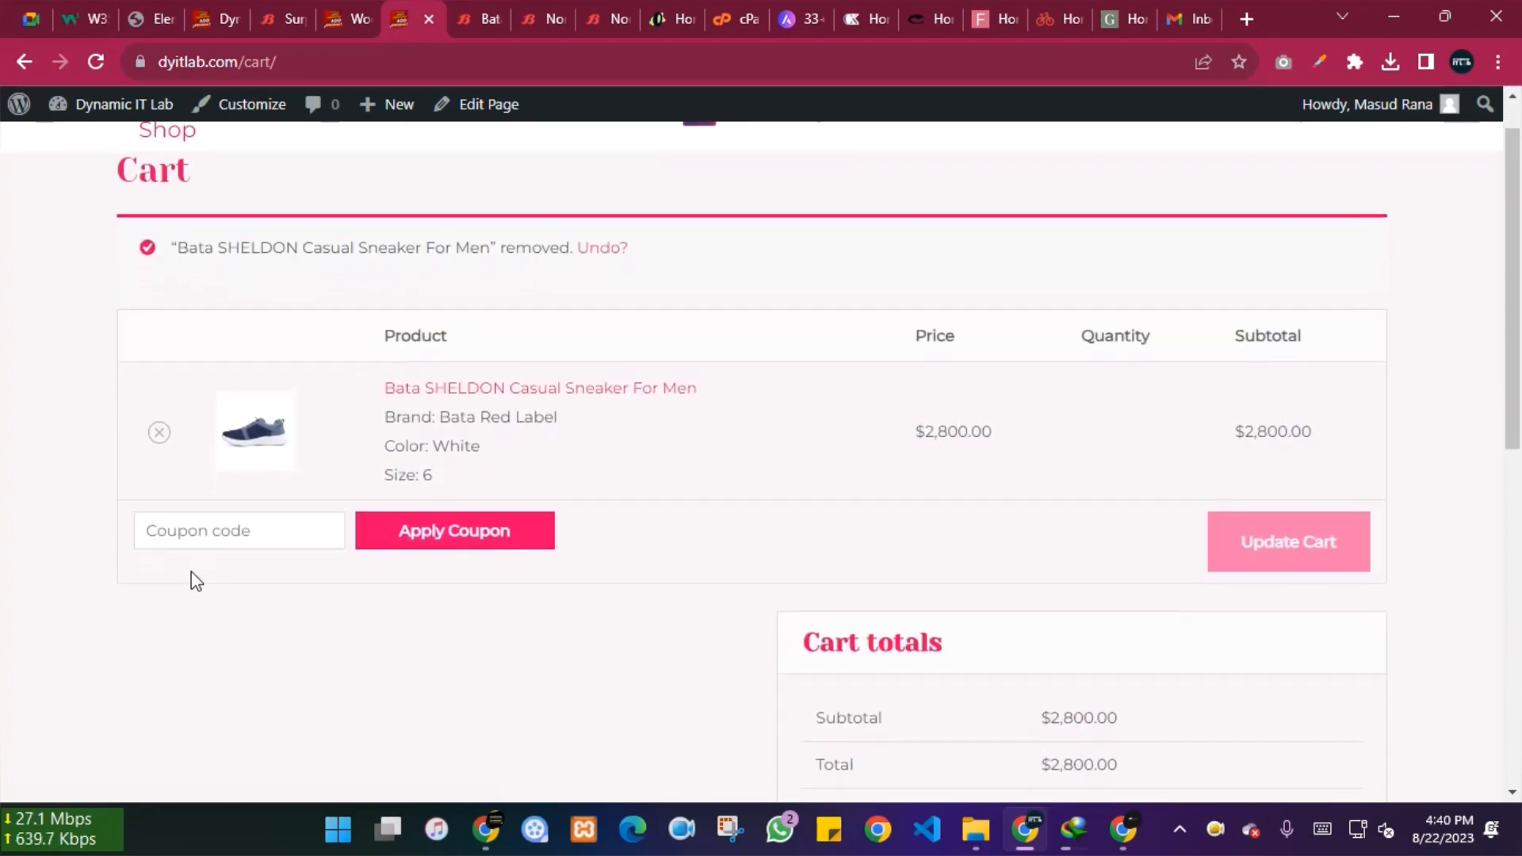
# Step: Disable the use of coupon codes in the WooCommerce general settings, save, and reload the cart page to check the coupon field
pyautogui.click(194, 517)
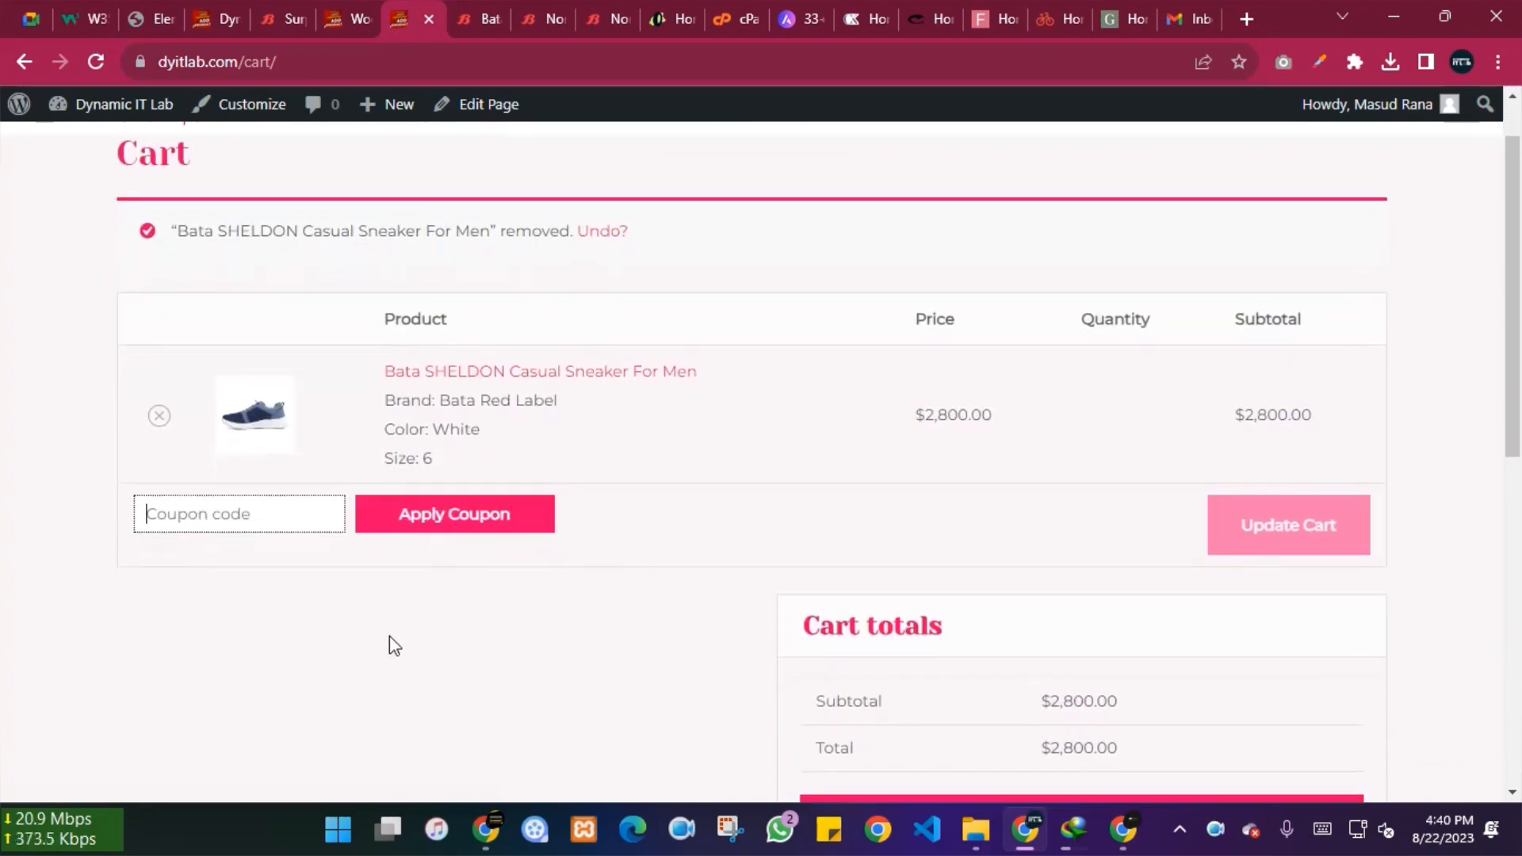
pyautogui.click(356, 6)
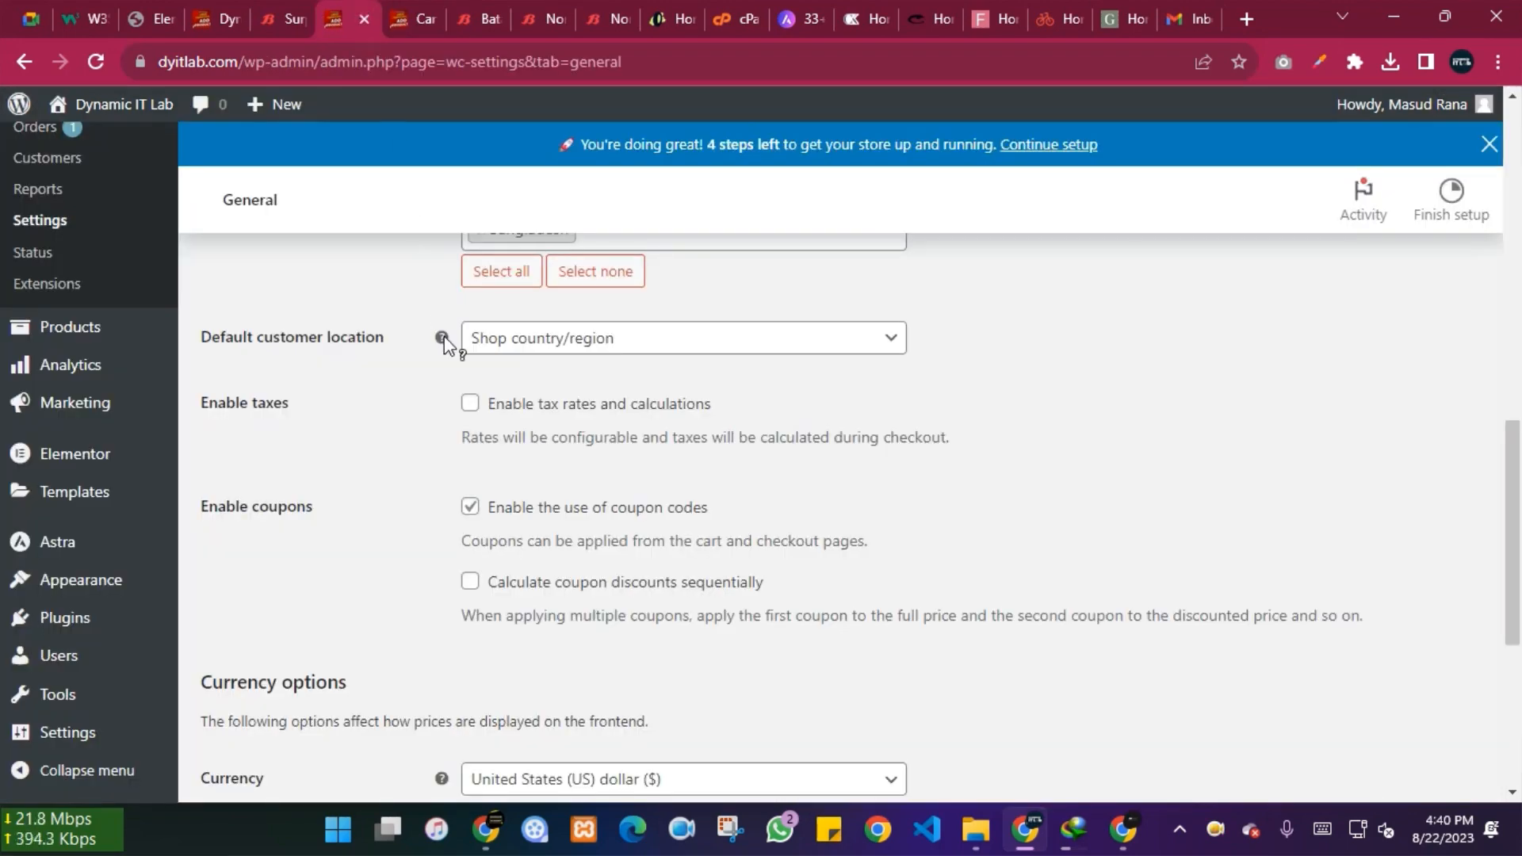
pyautogui.click(470, 508)
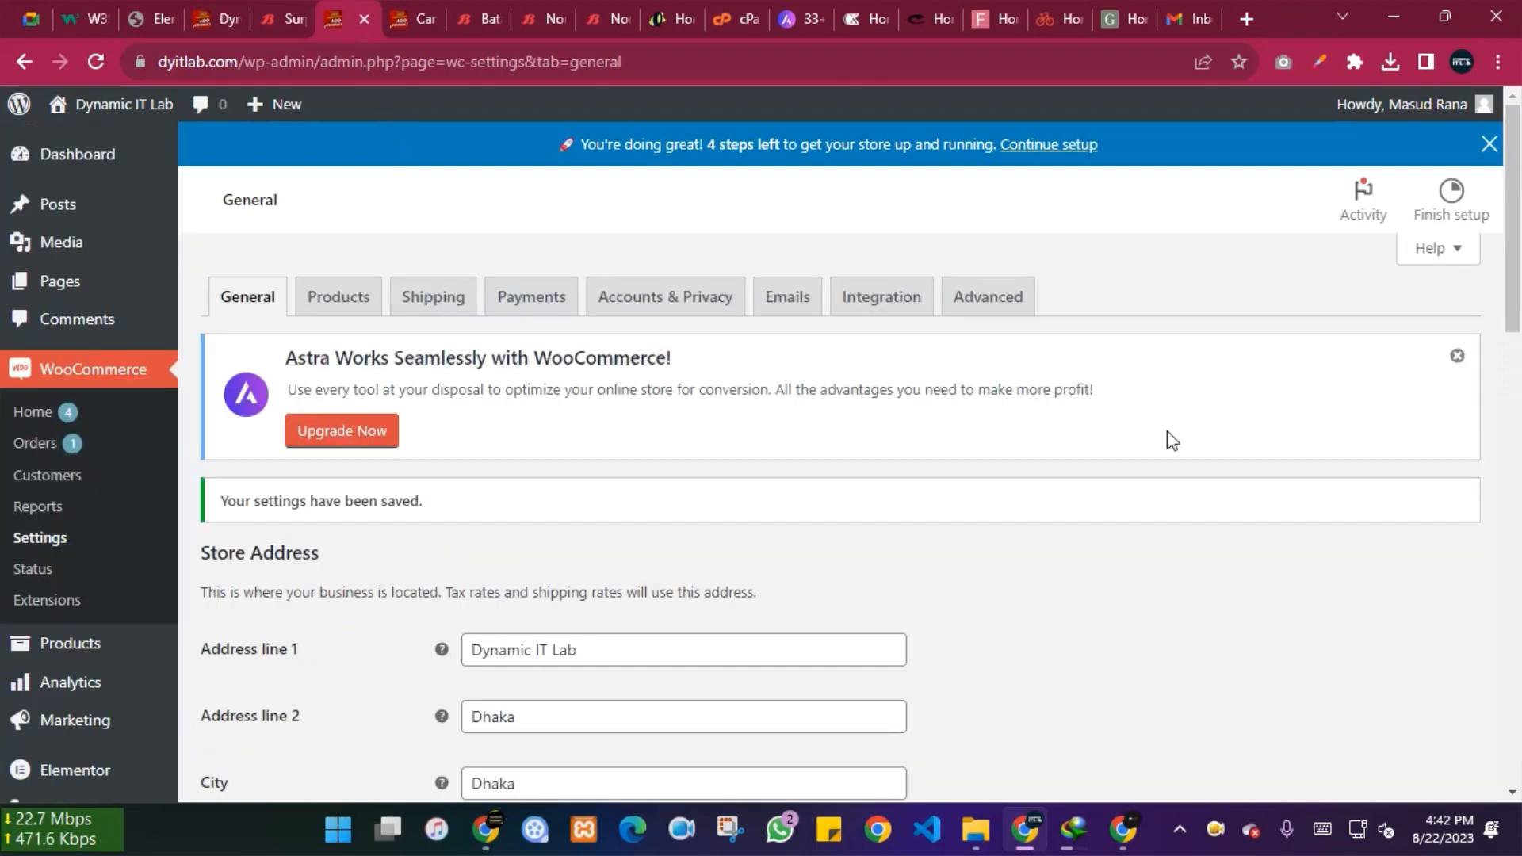
pyautogui.scroll(-8, 1206, 520)
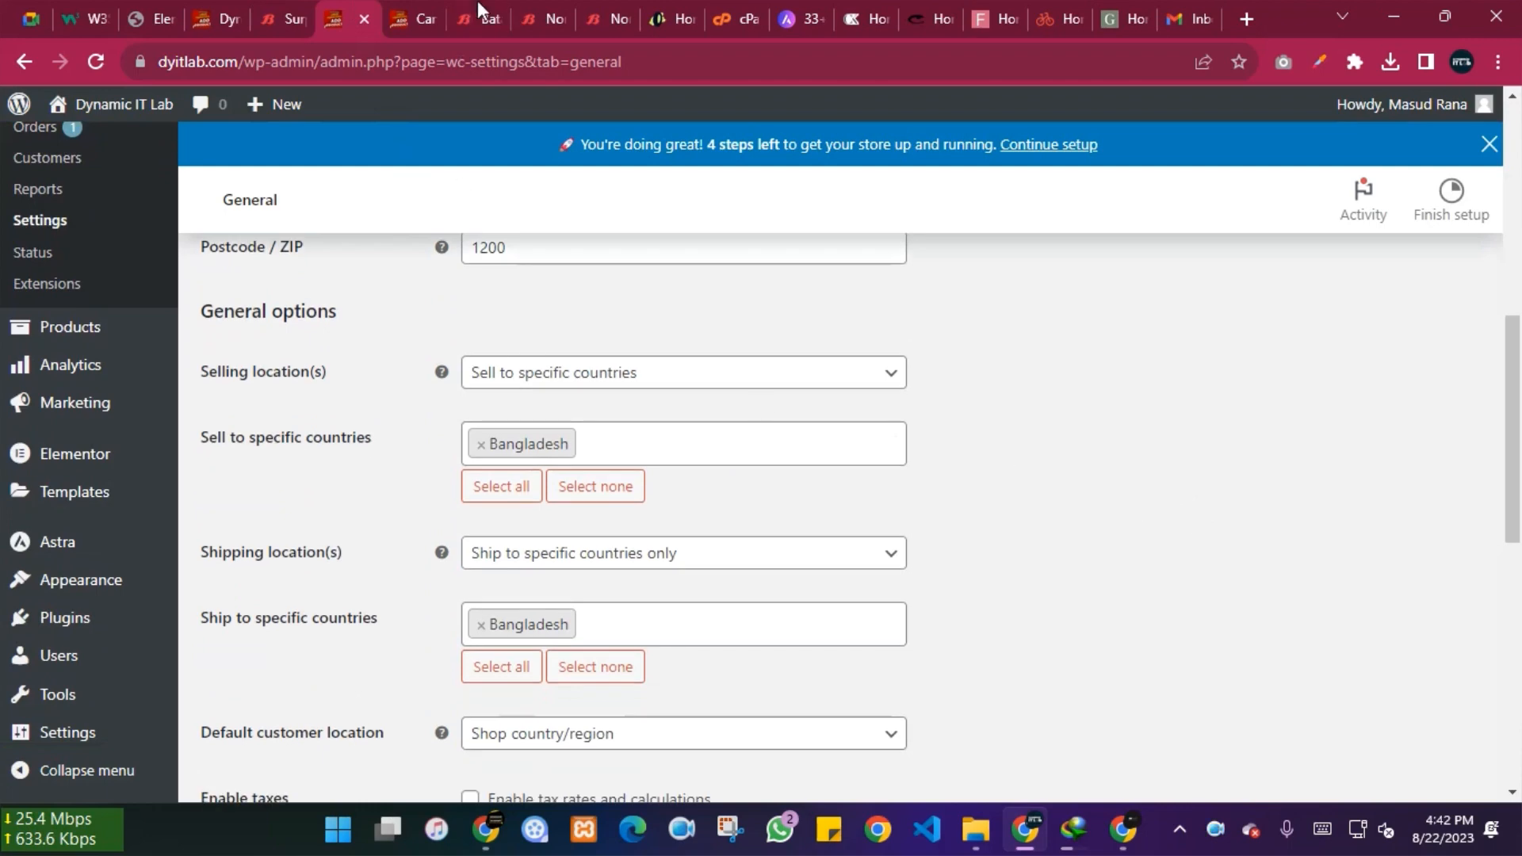
pyautogui.click(403, 11)
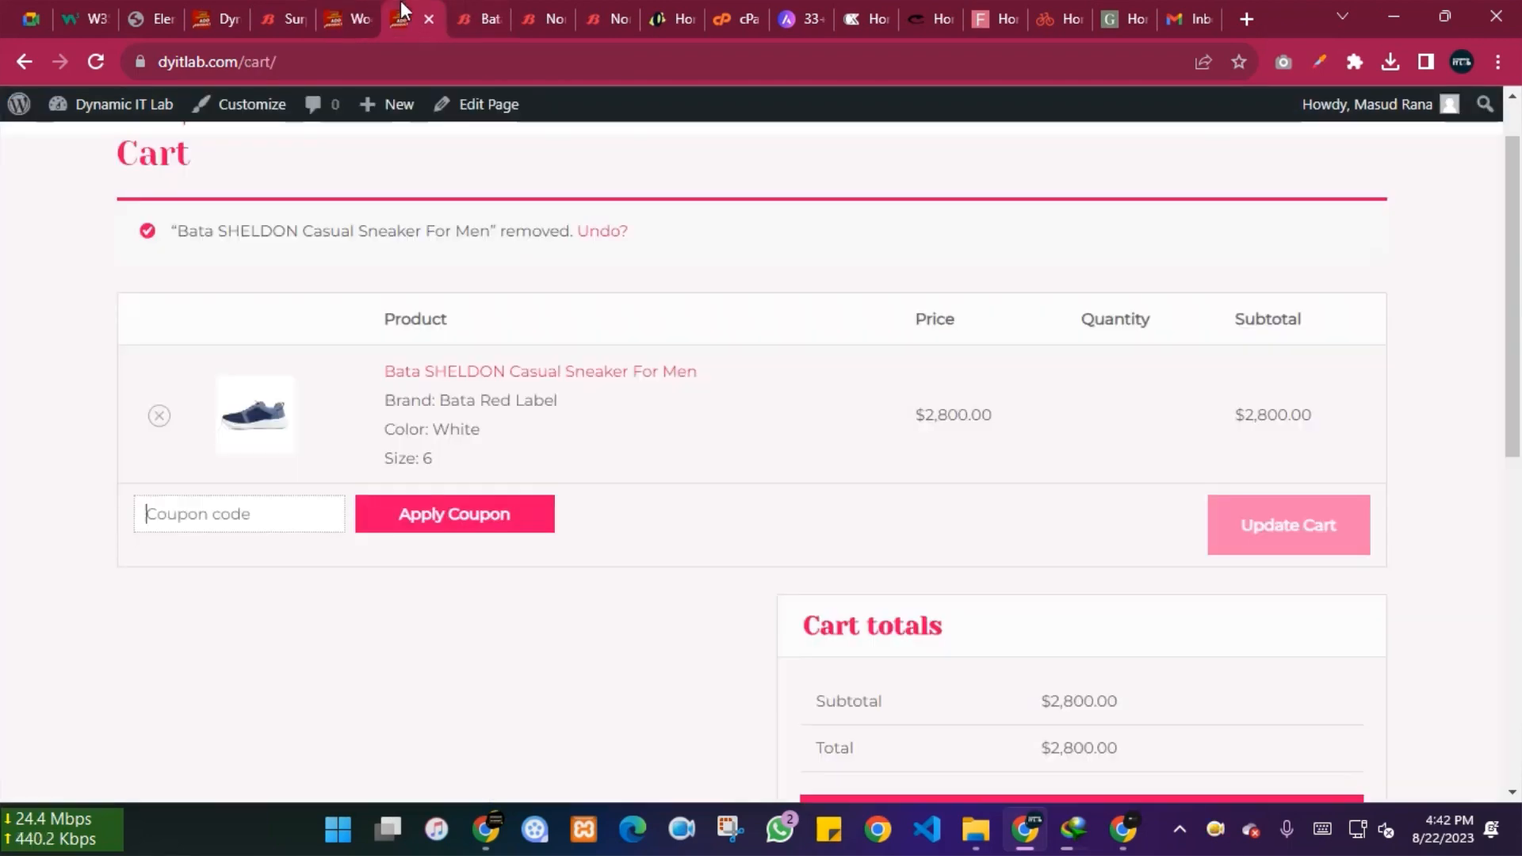
pyautogui.click(96, 61)
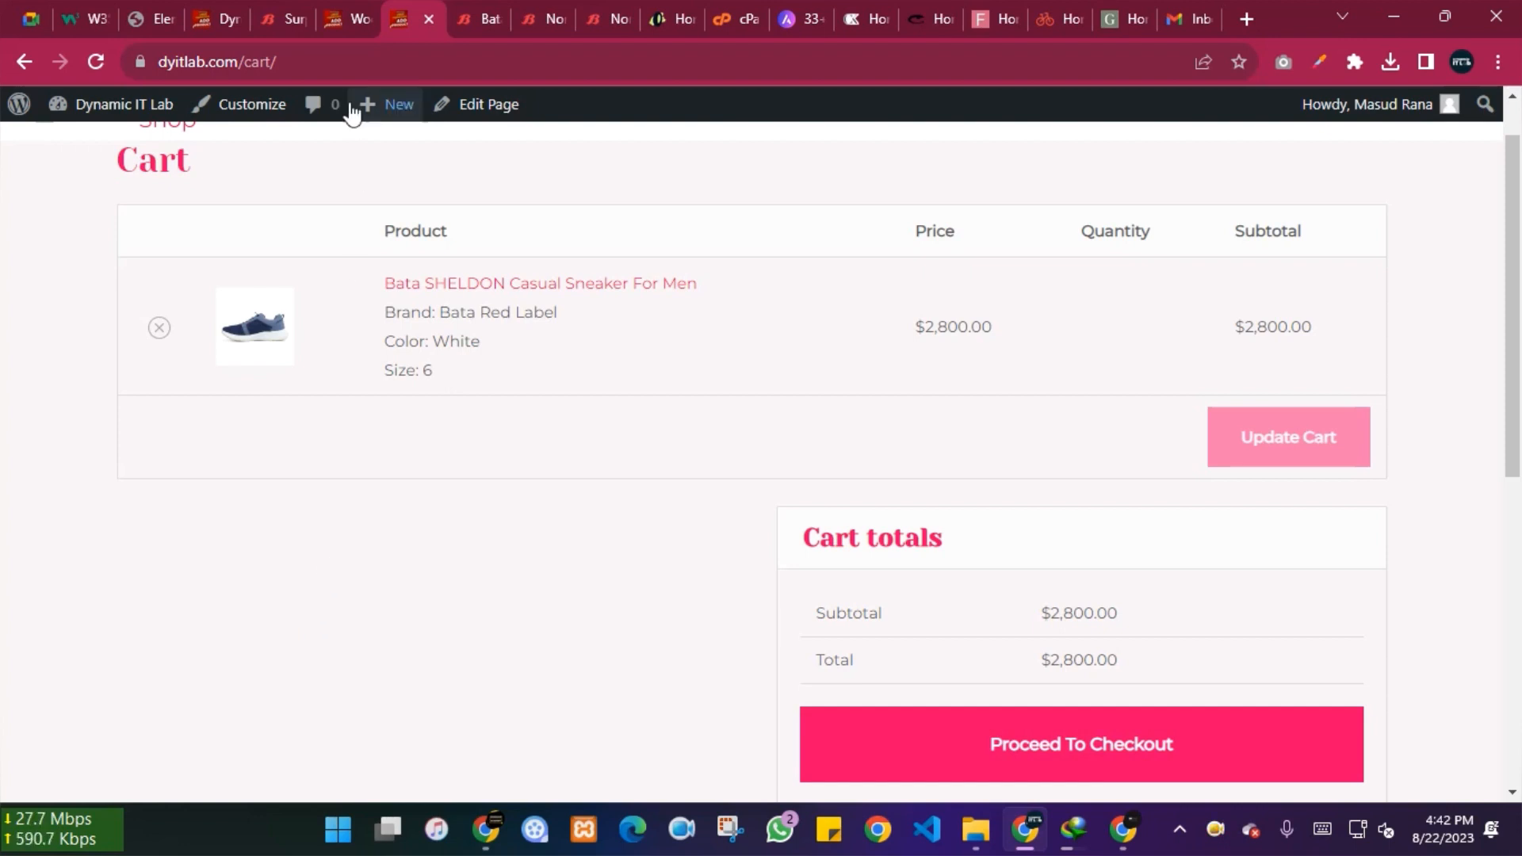
# Step: Return to the general settings and enable the use of coupon codes
pyautogui.click(357, 18)
pyautogui.scroll(-8, 843, 564)
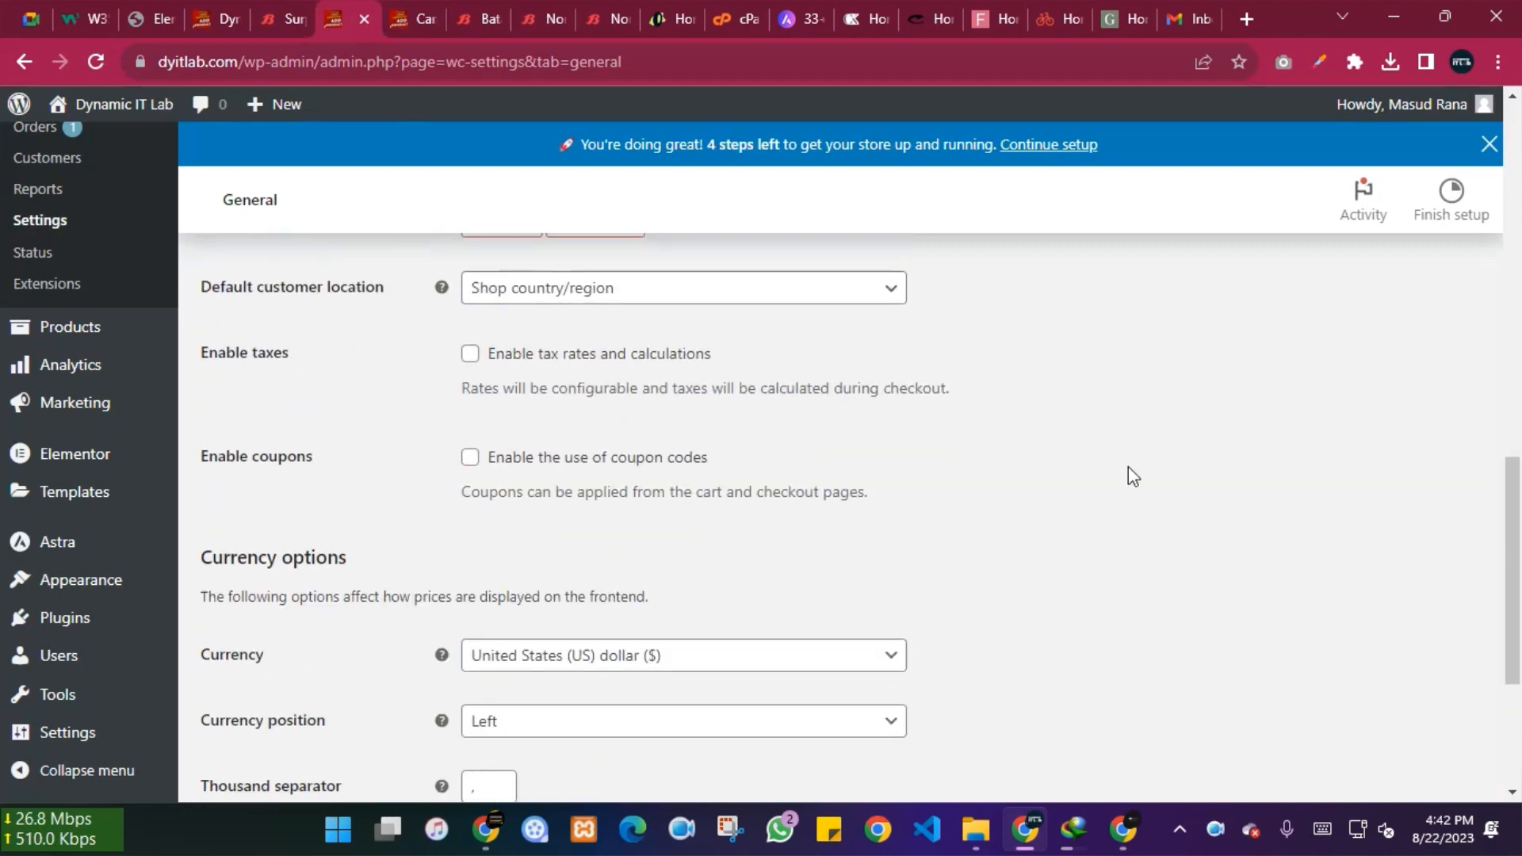
pyautogui.scroll(3, 1129, 468)
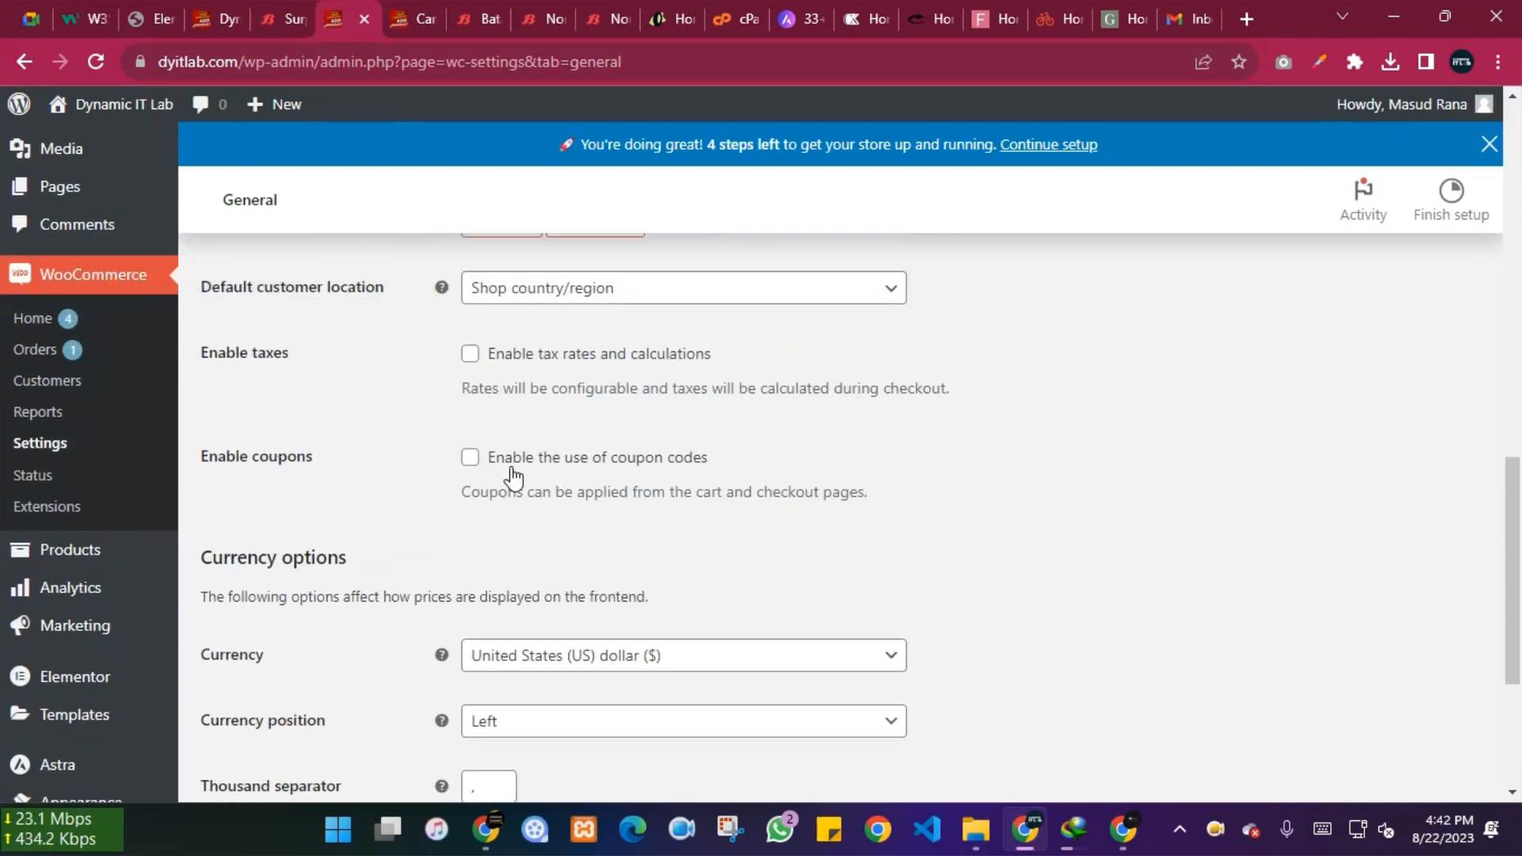
pyautogui.click(470, 458)
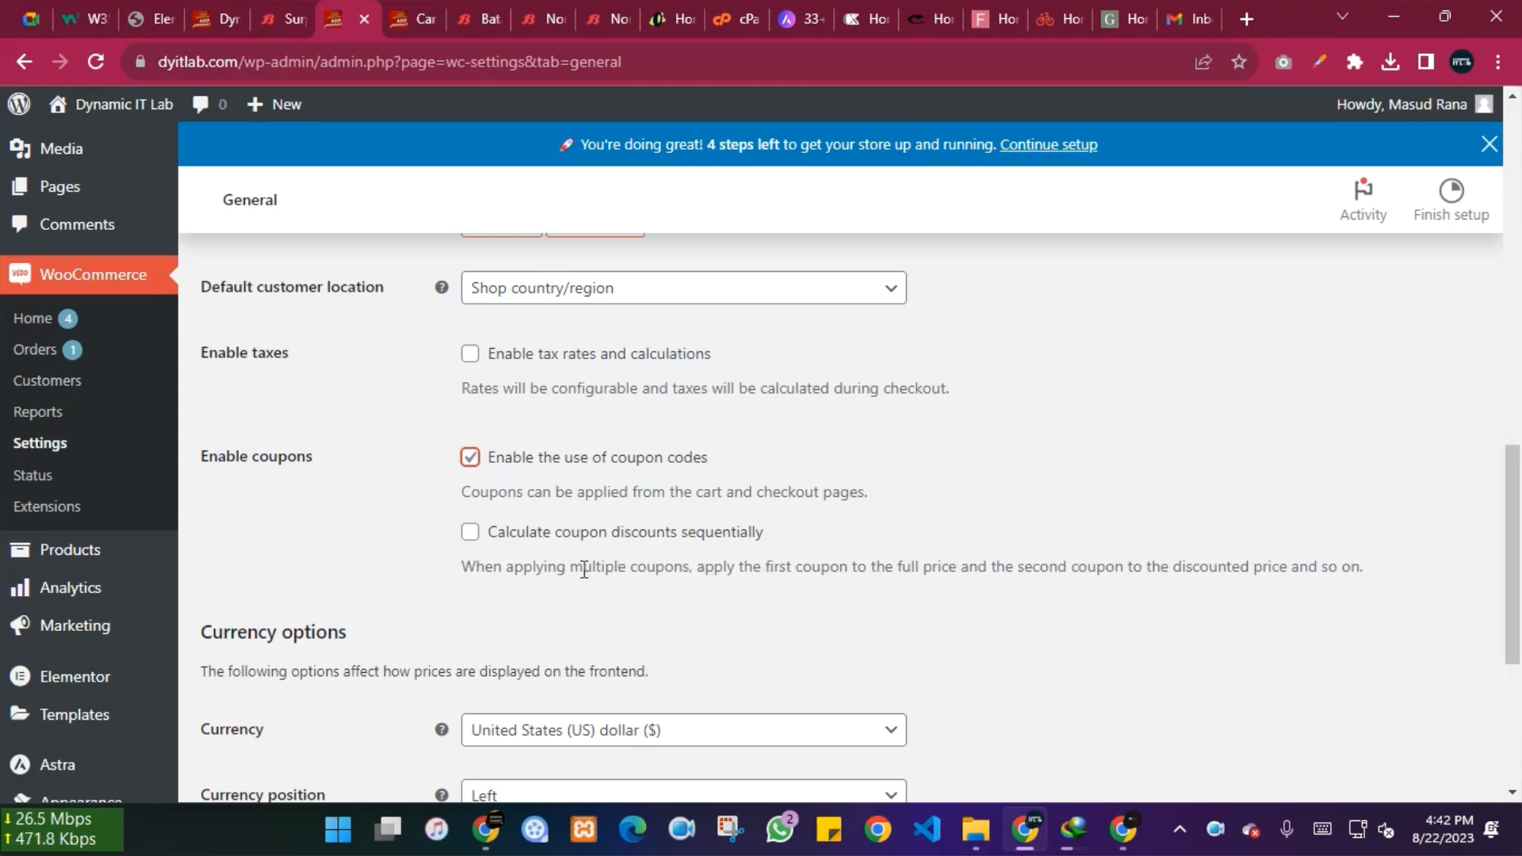
pyautogui.scroll(-3, 659, 567)
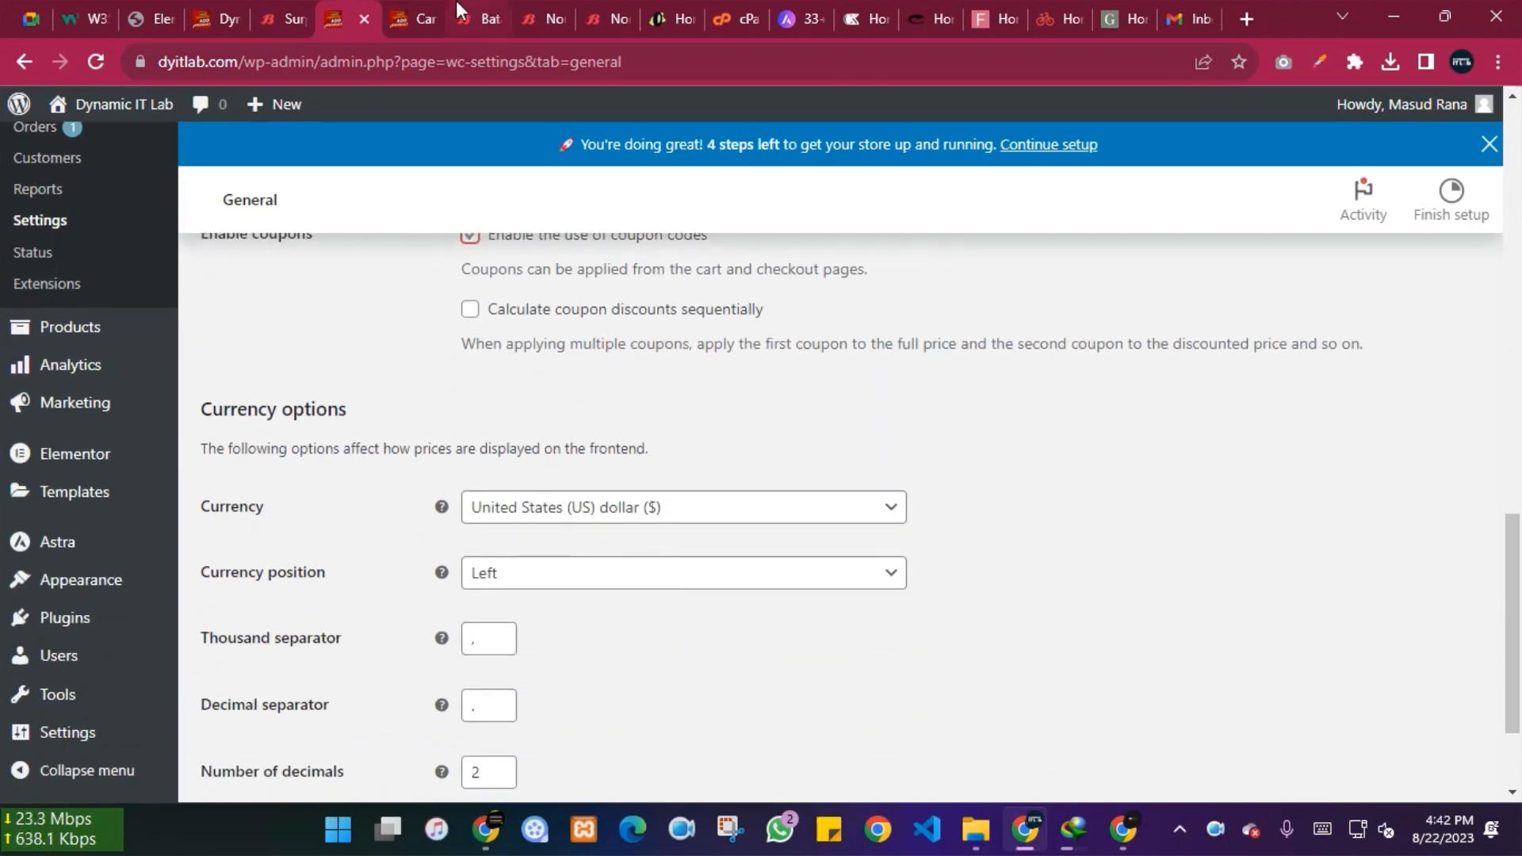
# Step: Check the prices in the cart, set the store currency to Bangladeshi taka in the general settings, and save the changes
pyautogui.click(441, 10)
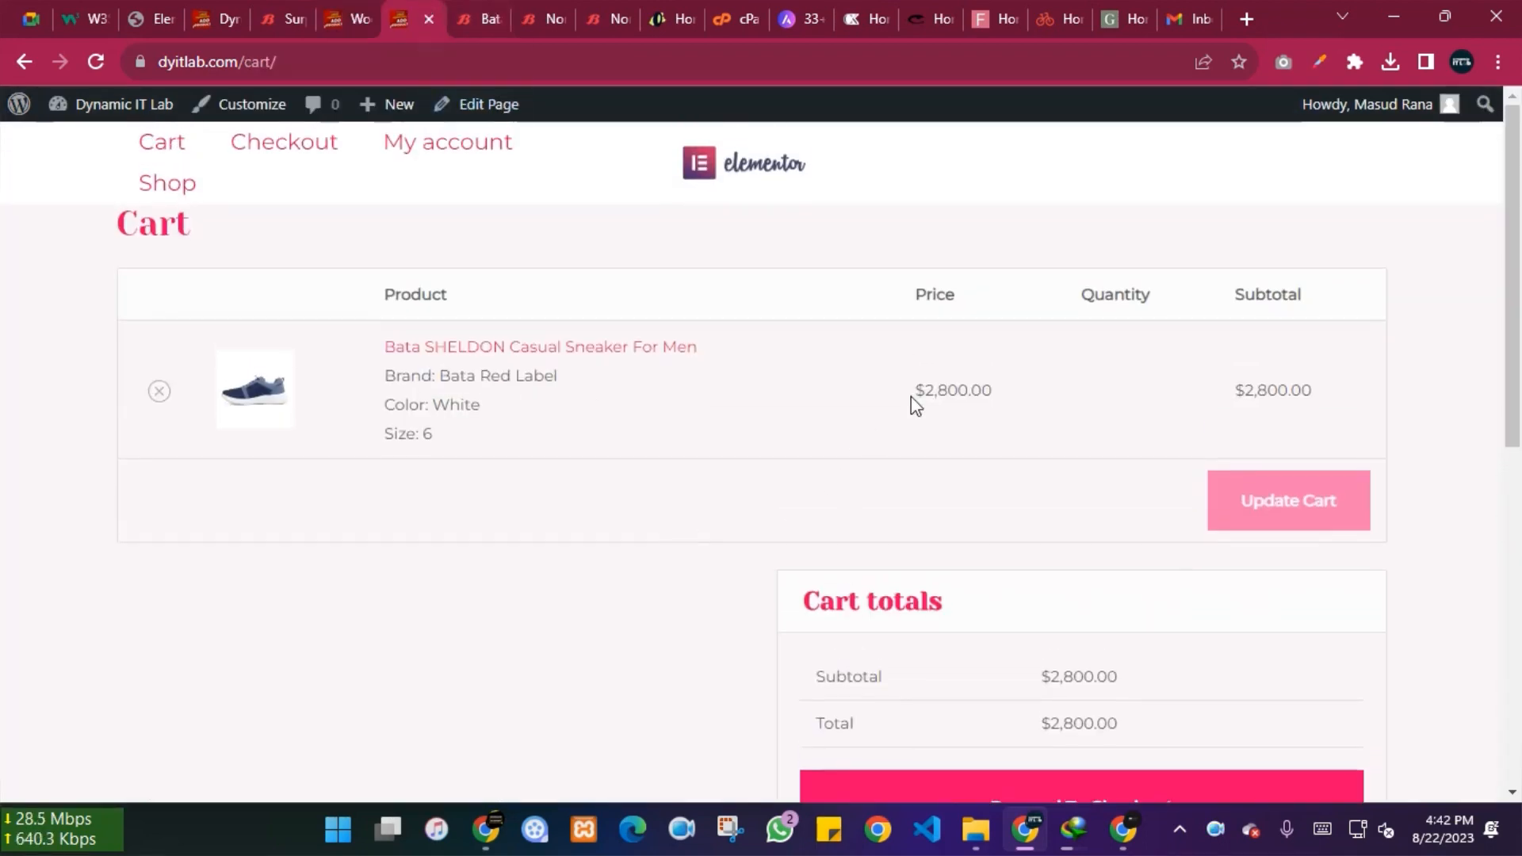
pyautogui.click(354, 3)
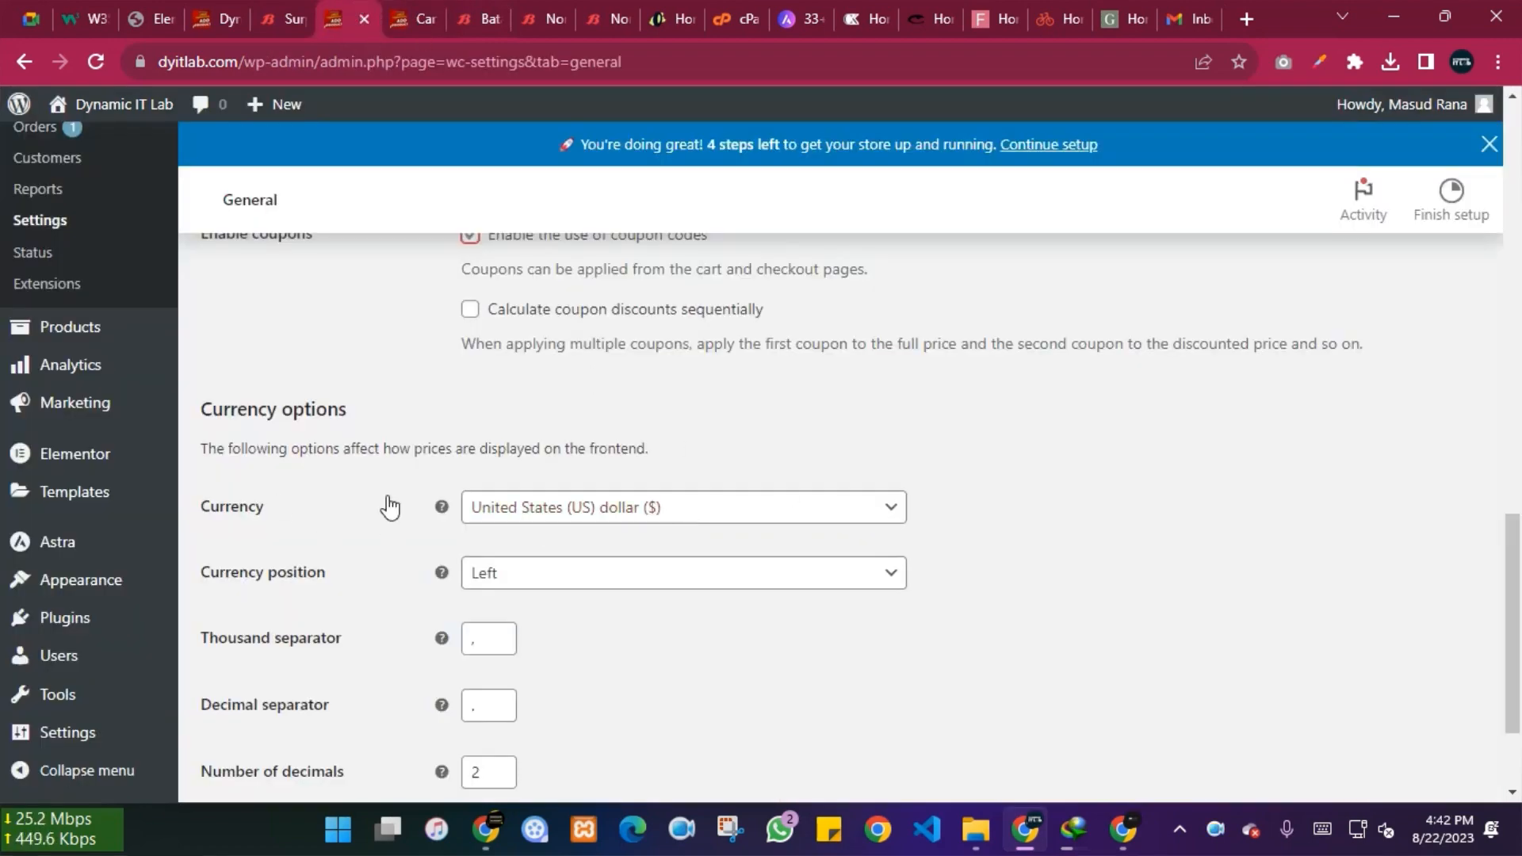
pyautogui.click(547, 507)
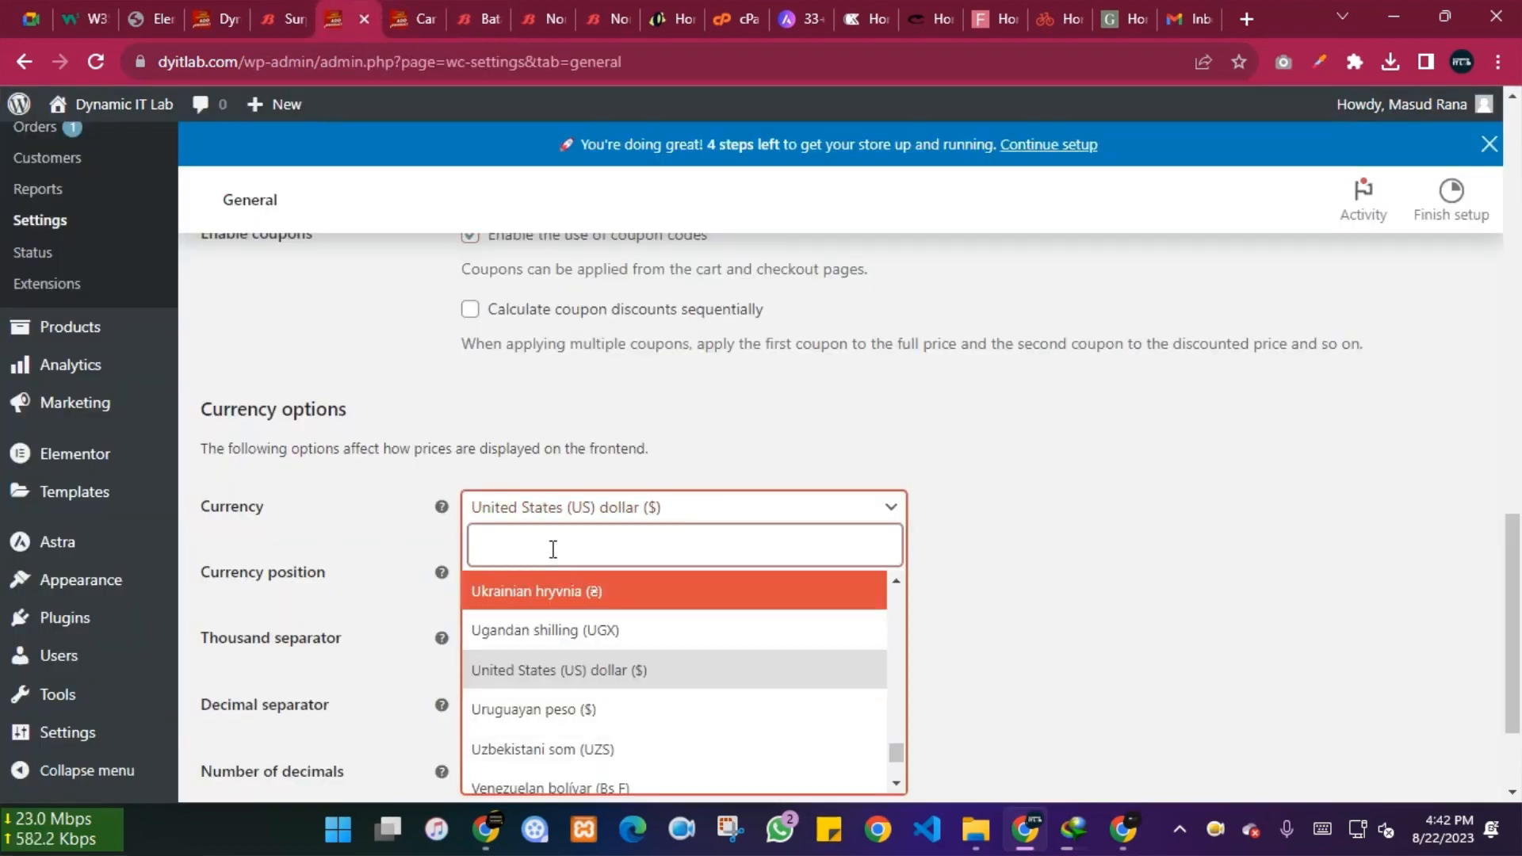
pyautogui.write('taka')
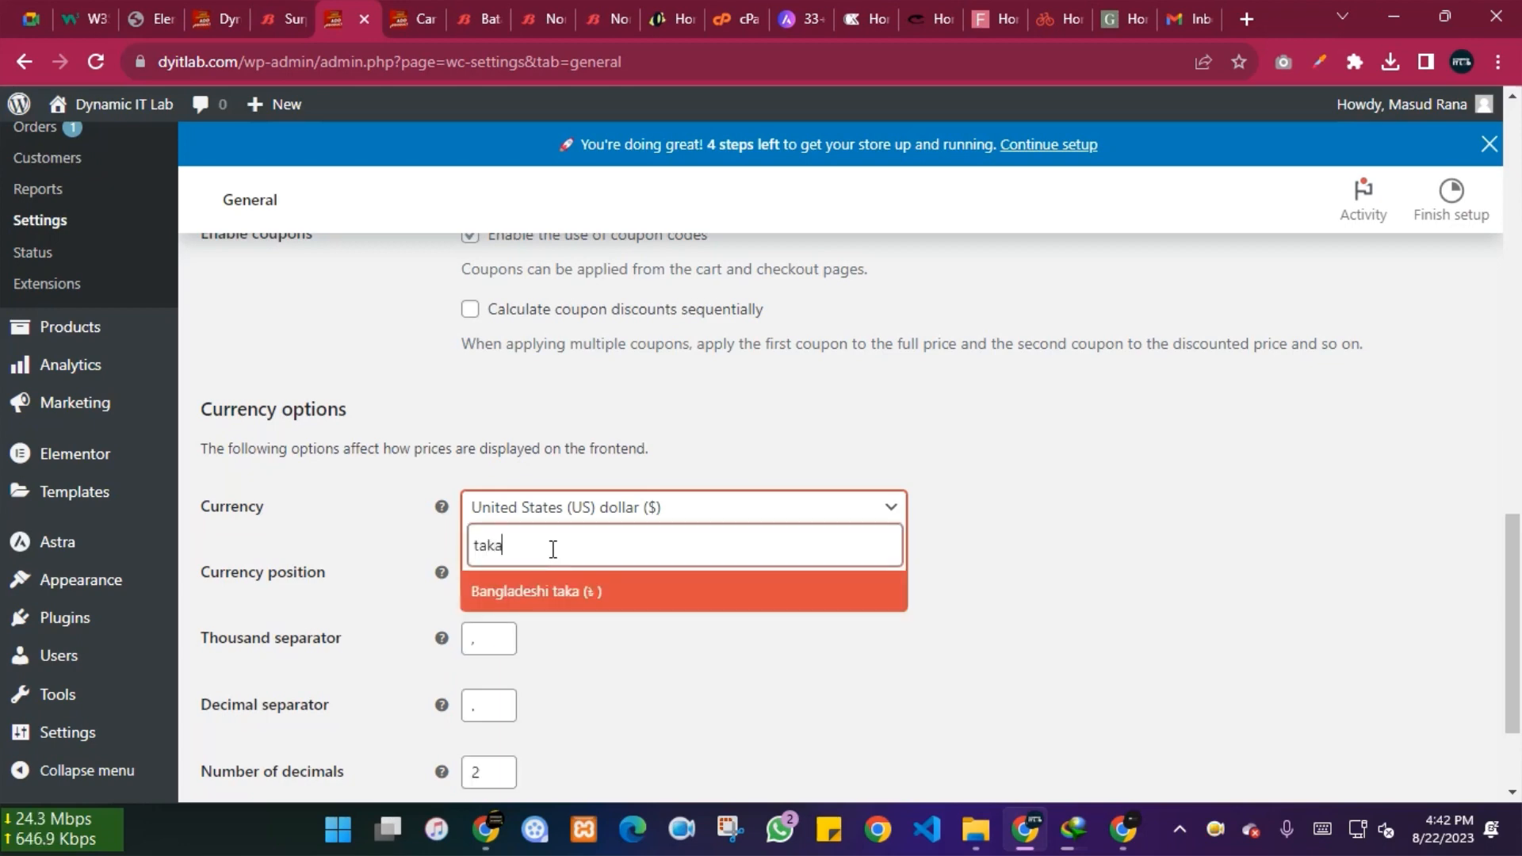
pyautogui.click(608, 593)
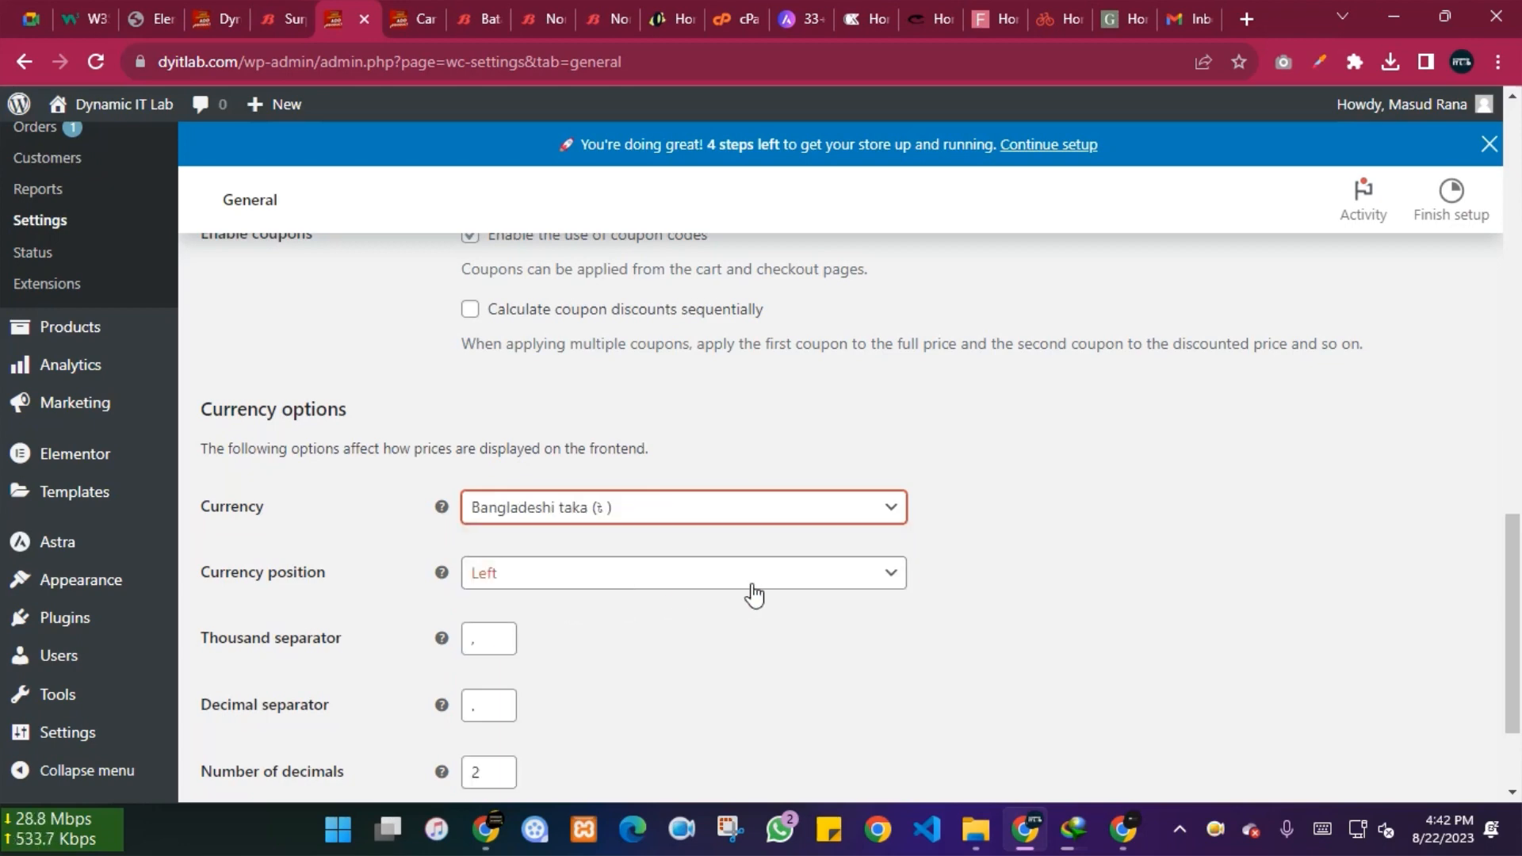
pyautogui.scroll(-2, 918, 575)
pyautogui.click(248, 685)
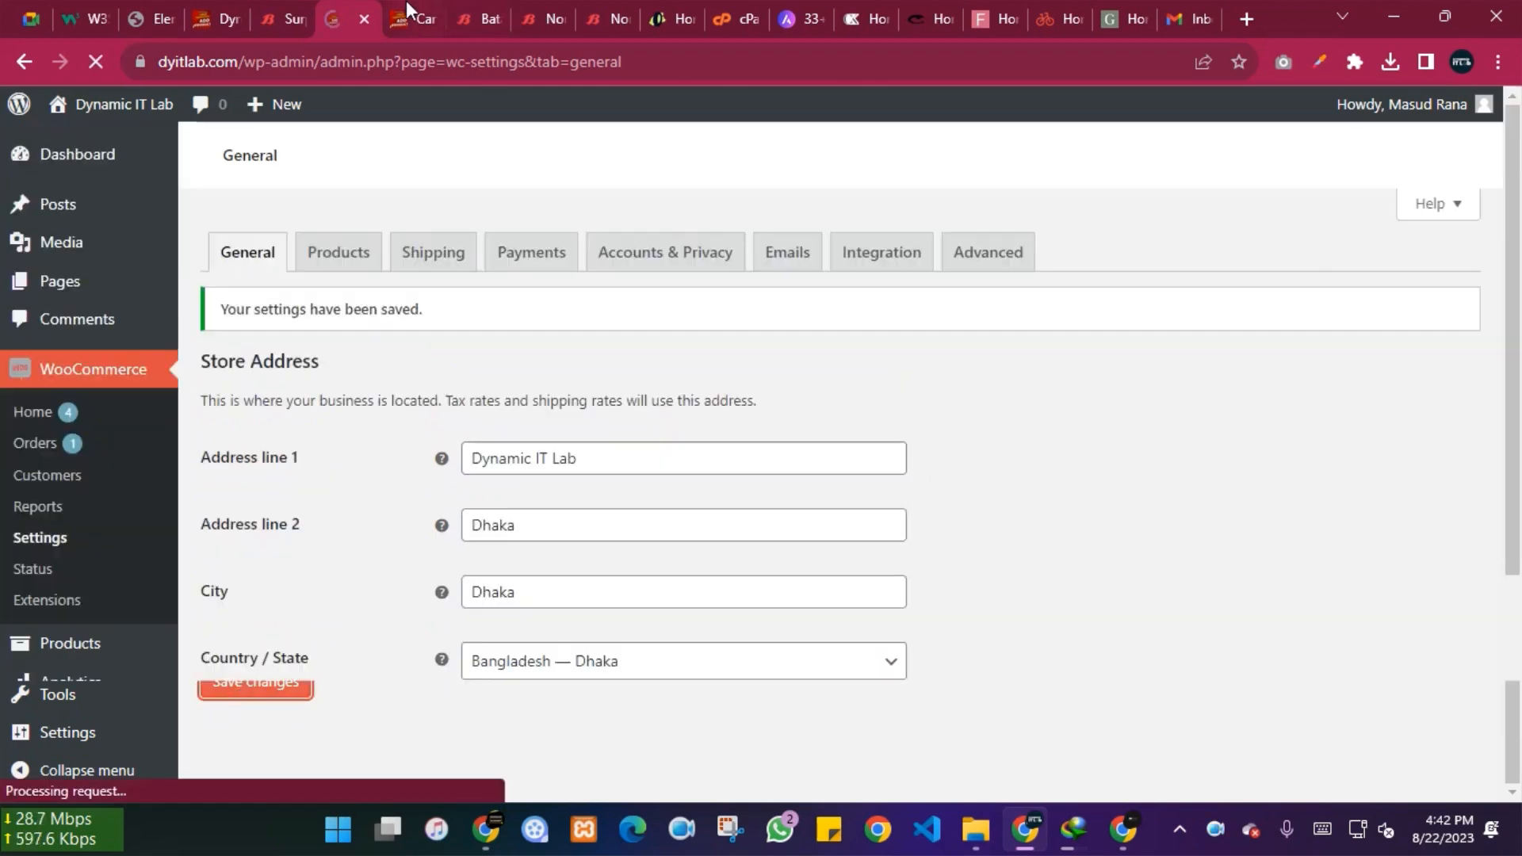
# Step: Reload the cart page to check the currency and coupon field, and return to the general settings
pyautogui.click(412, 18)
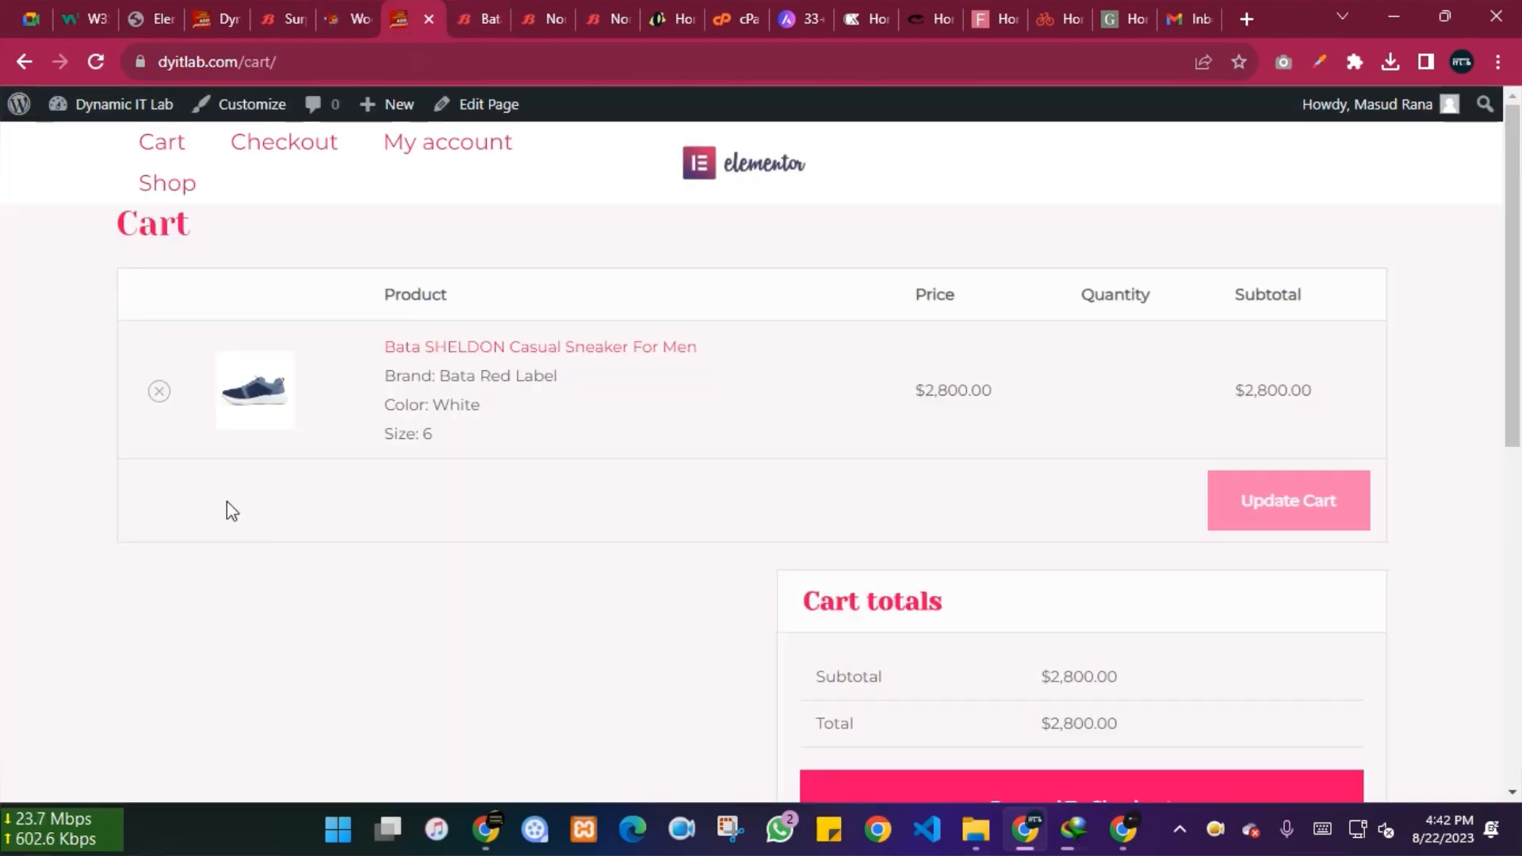
pyautogui.click(95, 64)
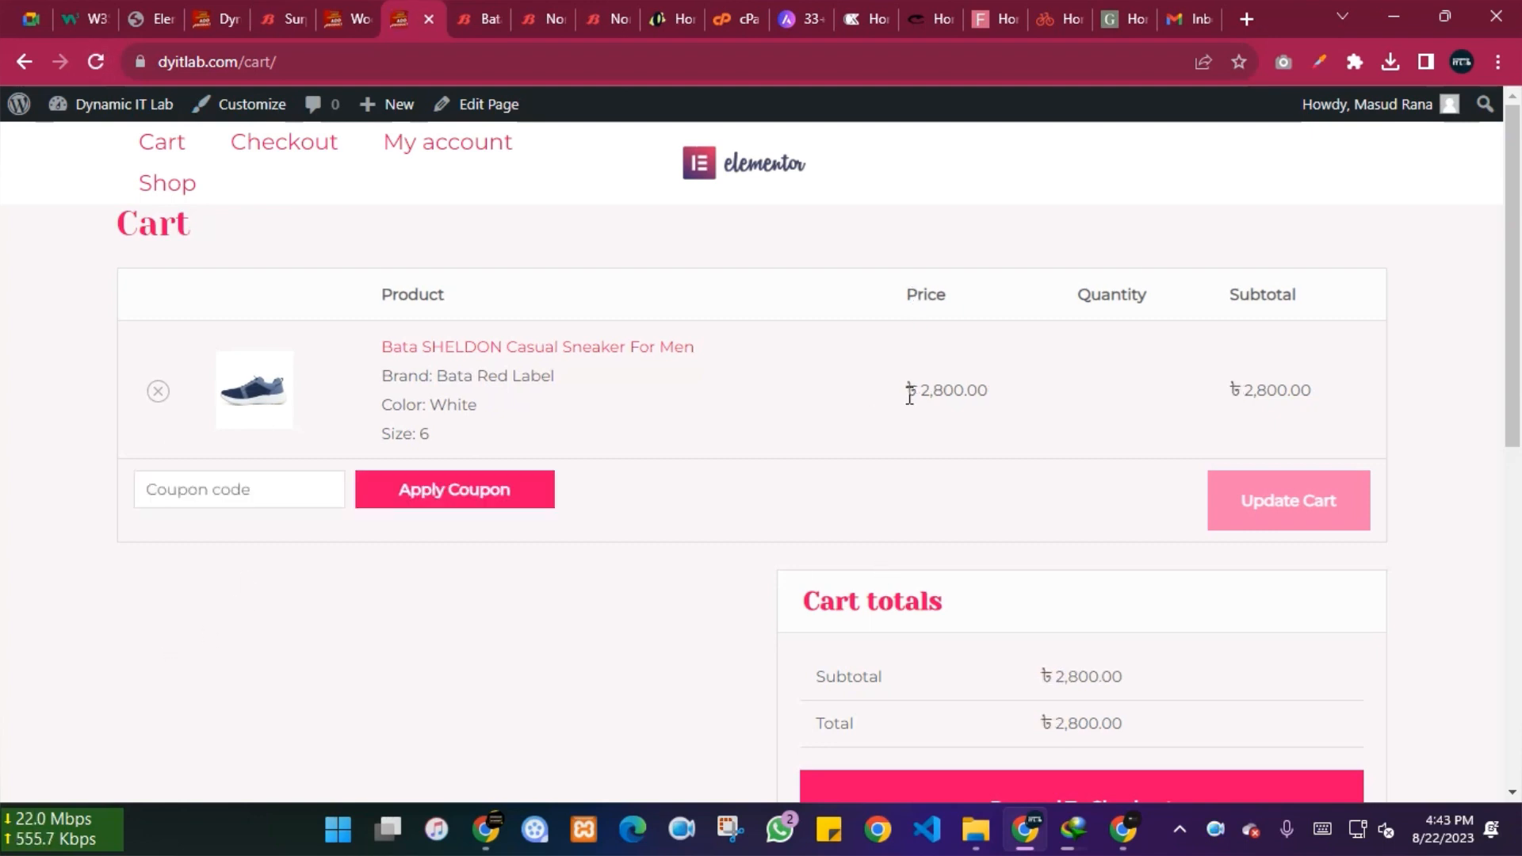
pyautogui.click(339, 4)
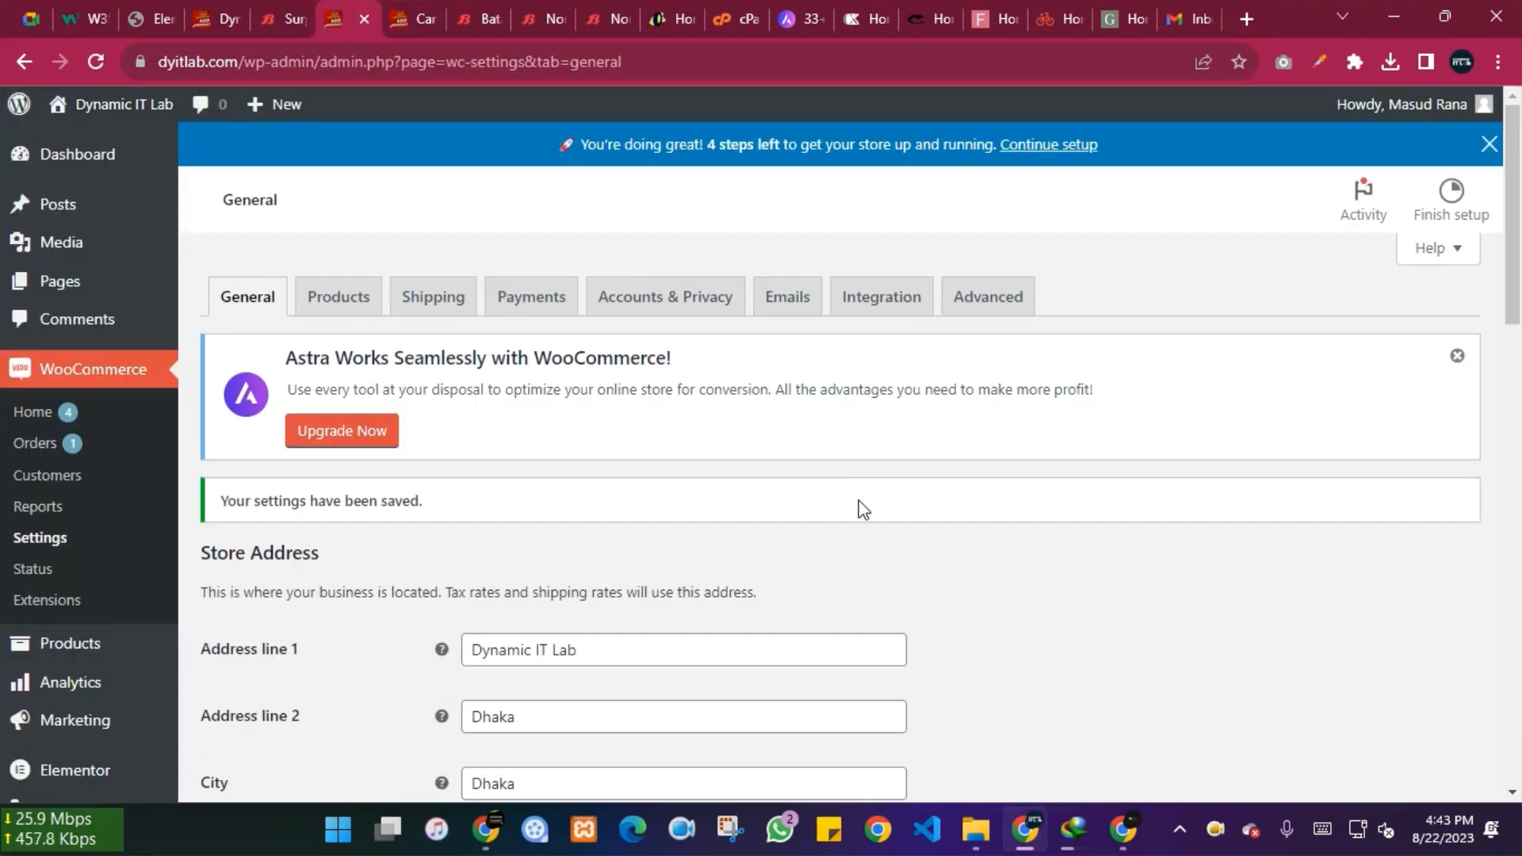
pyautogui.scroll(-4, 860, 509)
pyautogui.scroll(-3, 821, 492)
pyautogui.scroll(6, 816, 496)
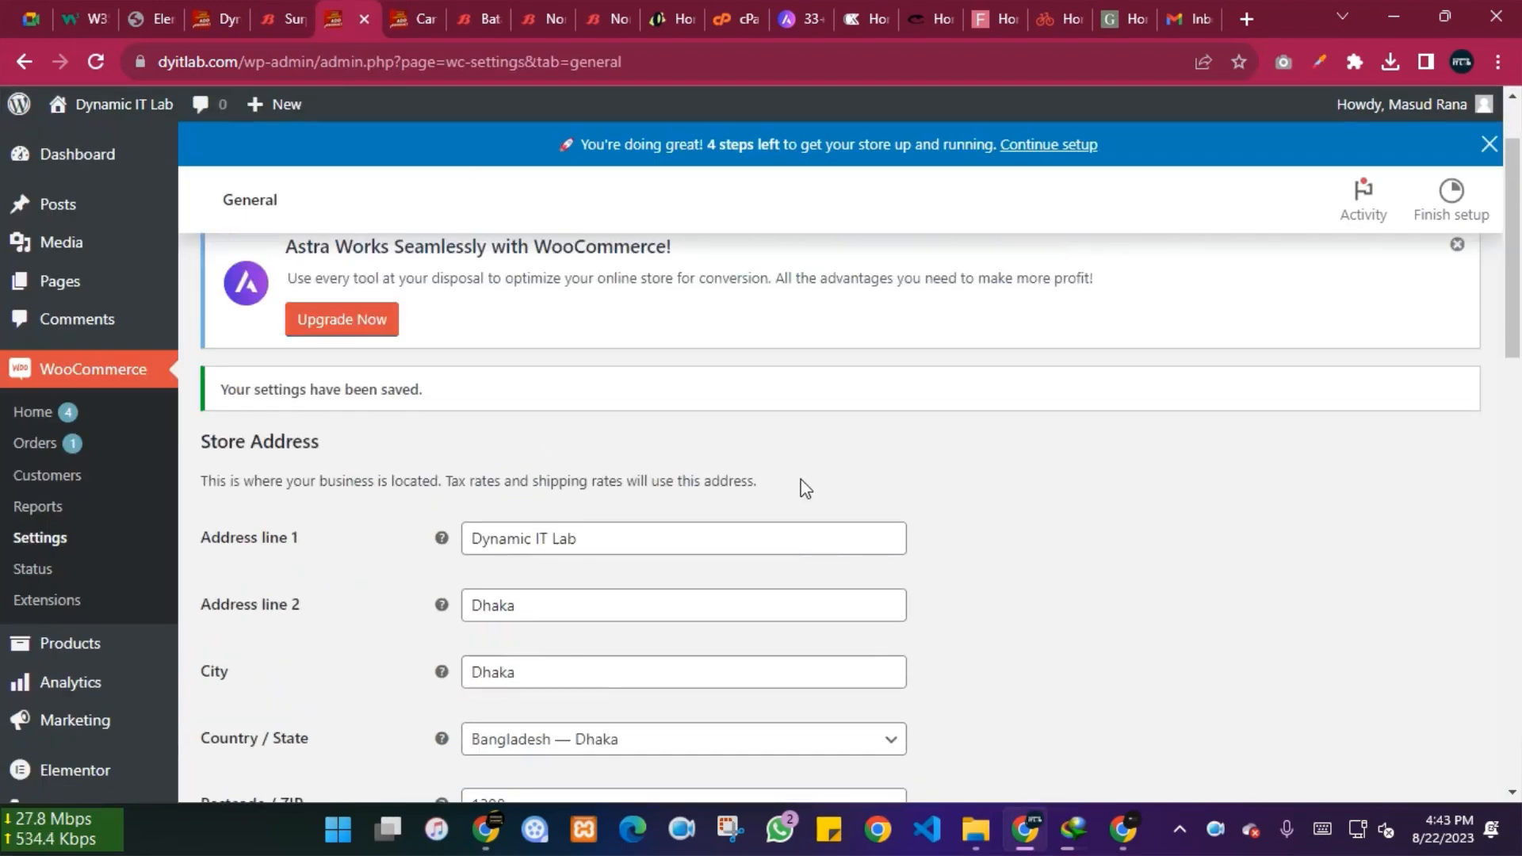
pyautogui.scroll(2, 801, 486)
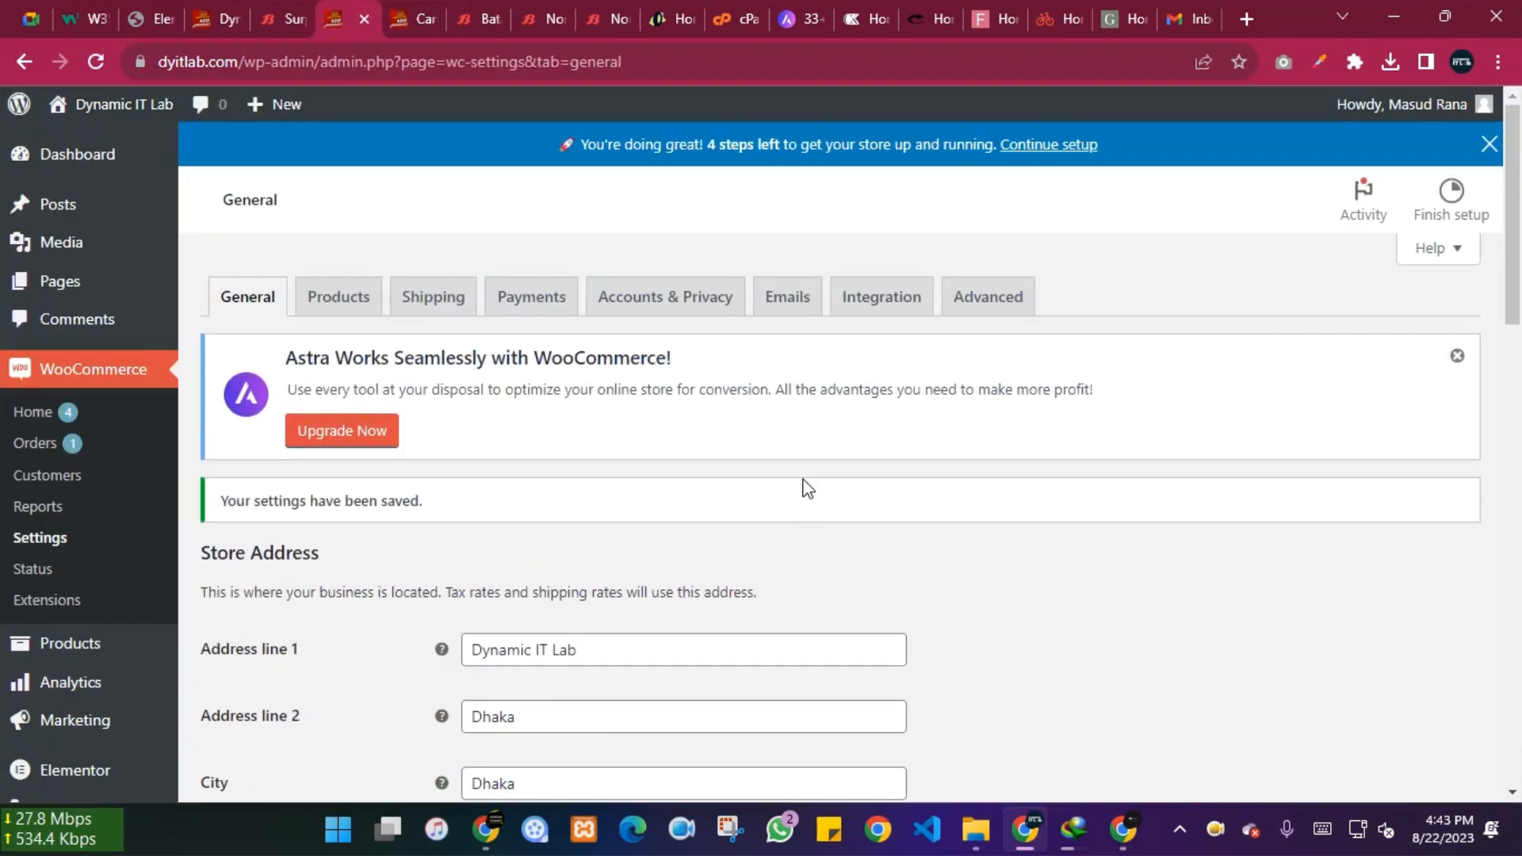
# Step: Open the WooCommerce product settings and enable redirecting to the cart page after a successful addition
pyautogui.click(341, 302)
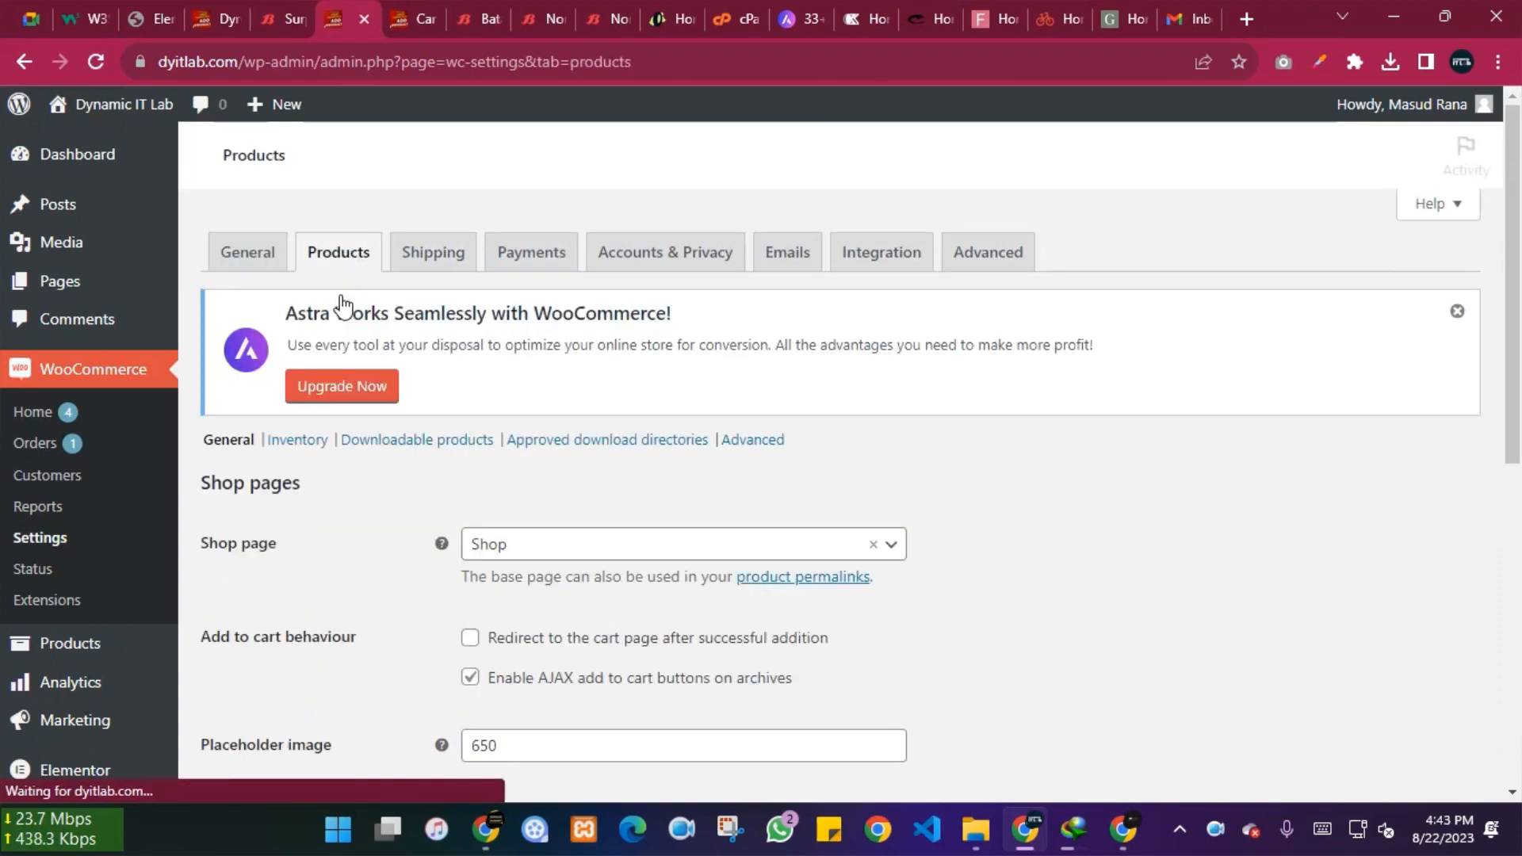
pyautogui.scroll(-4, 872, 508)
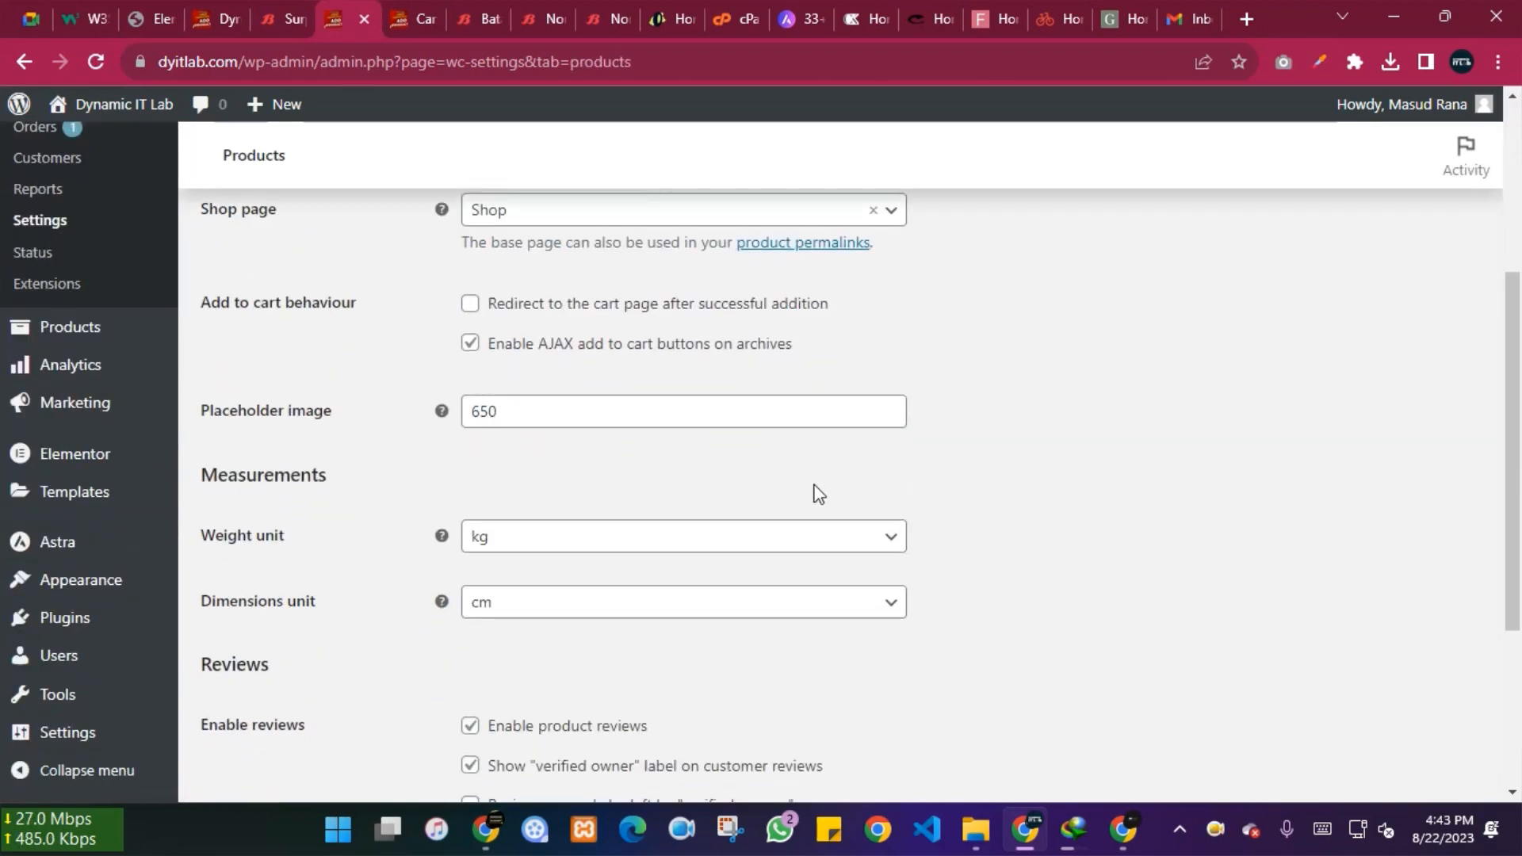
pyautogui.scroll(2, 653, 460)
pyautogui.scroll(1, 654, 468)
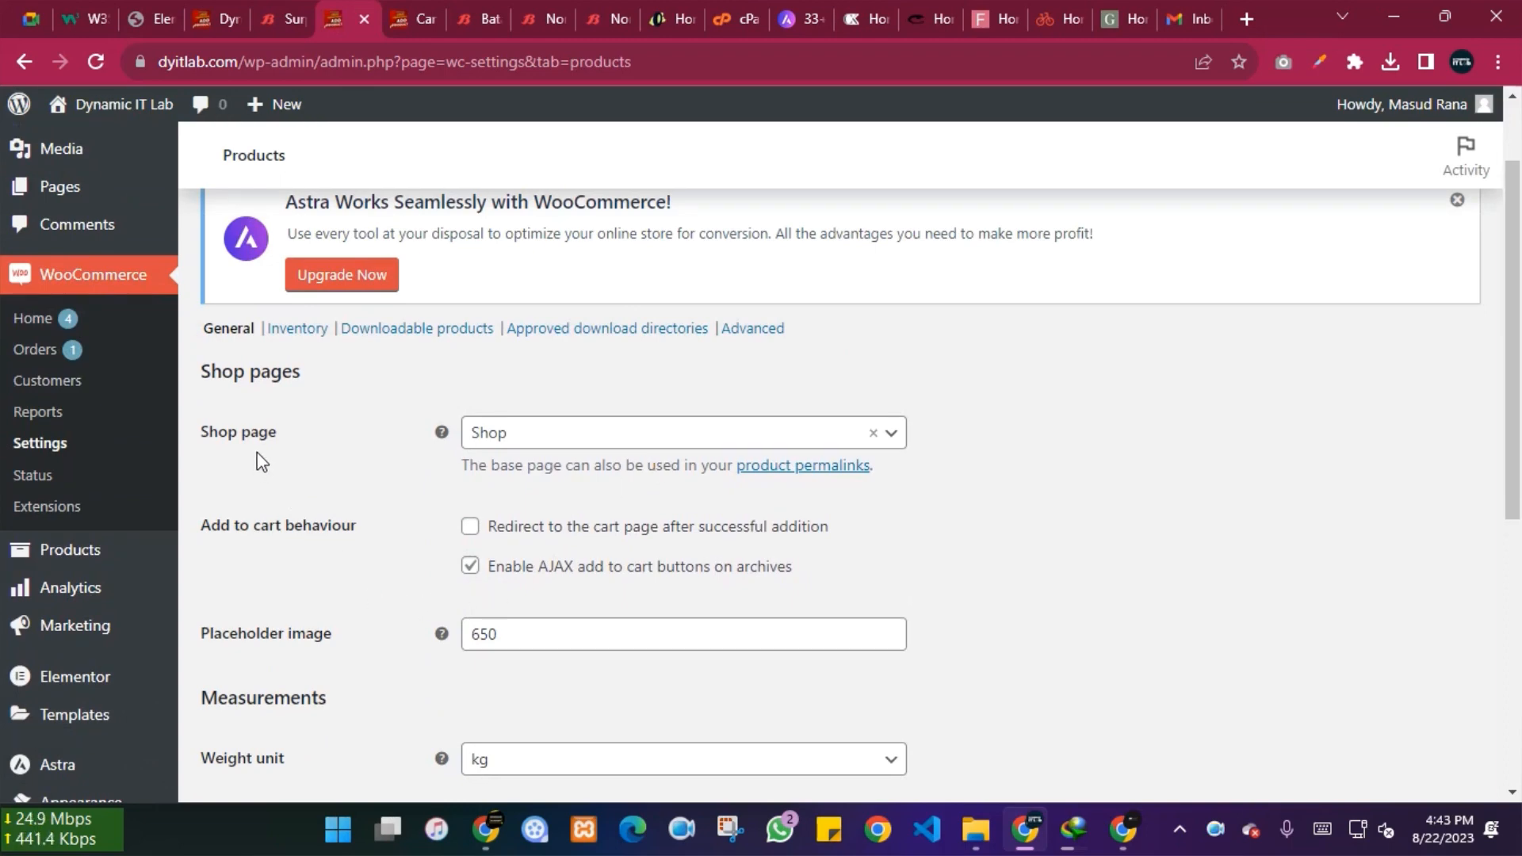
pyautogui.scroll(-1, 369, 507)
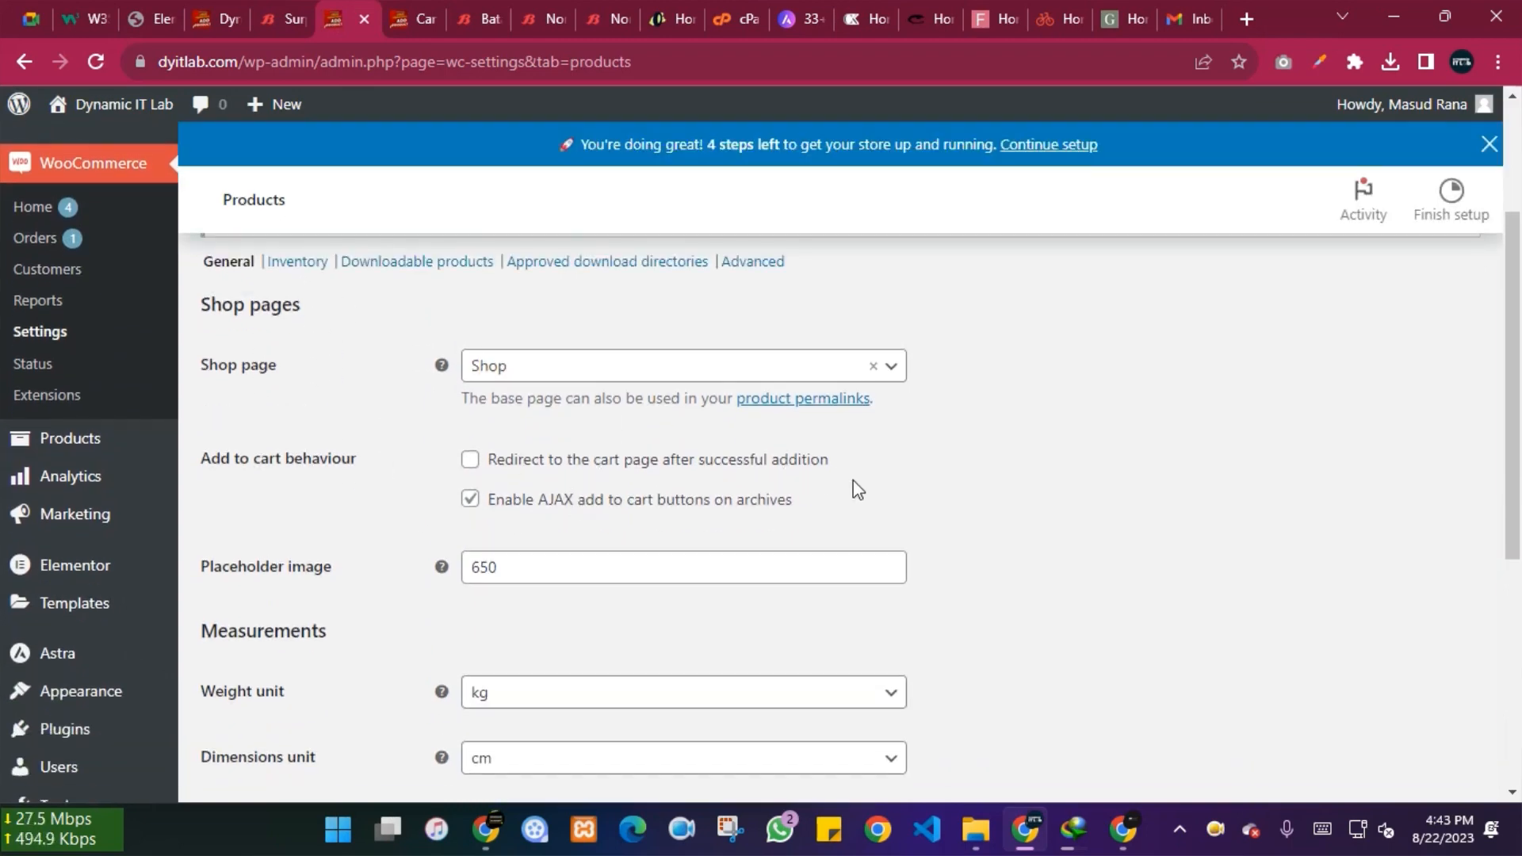
pyautogui.click(470, 461)
pyautogui.click(470, 463)
# Step: Review the available weight units and the review and rating options, and look over the store's cart page
pyautogui.scroll(-3, 435, 542)
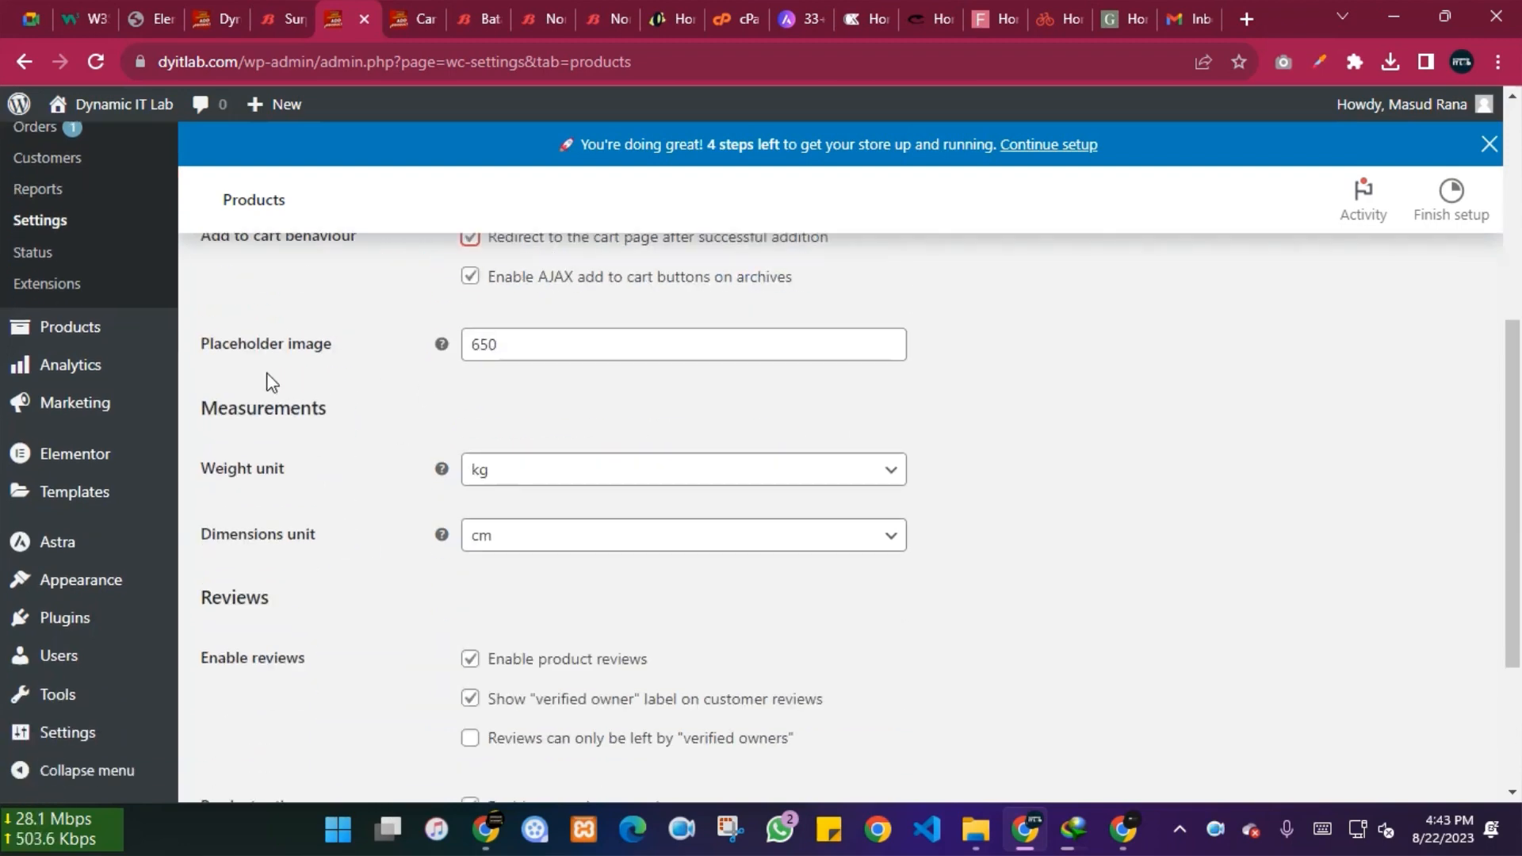
pyautogui.click(532, 482)
pyautogui.click(535, 485)
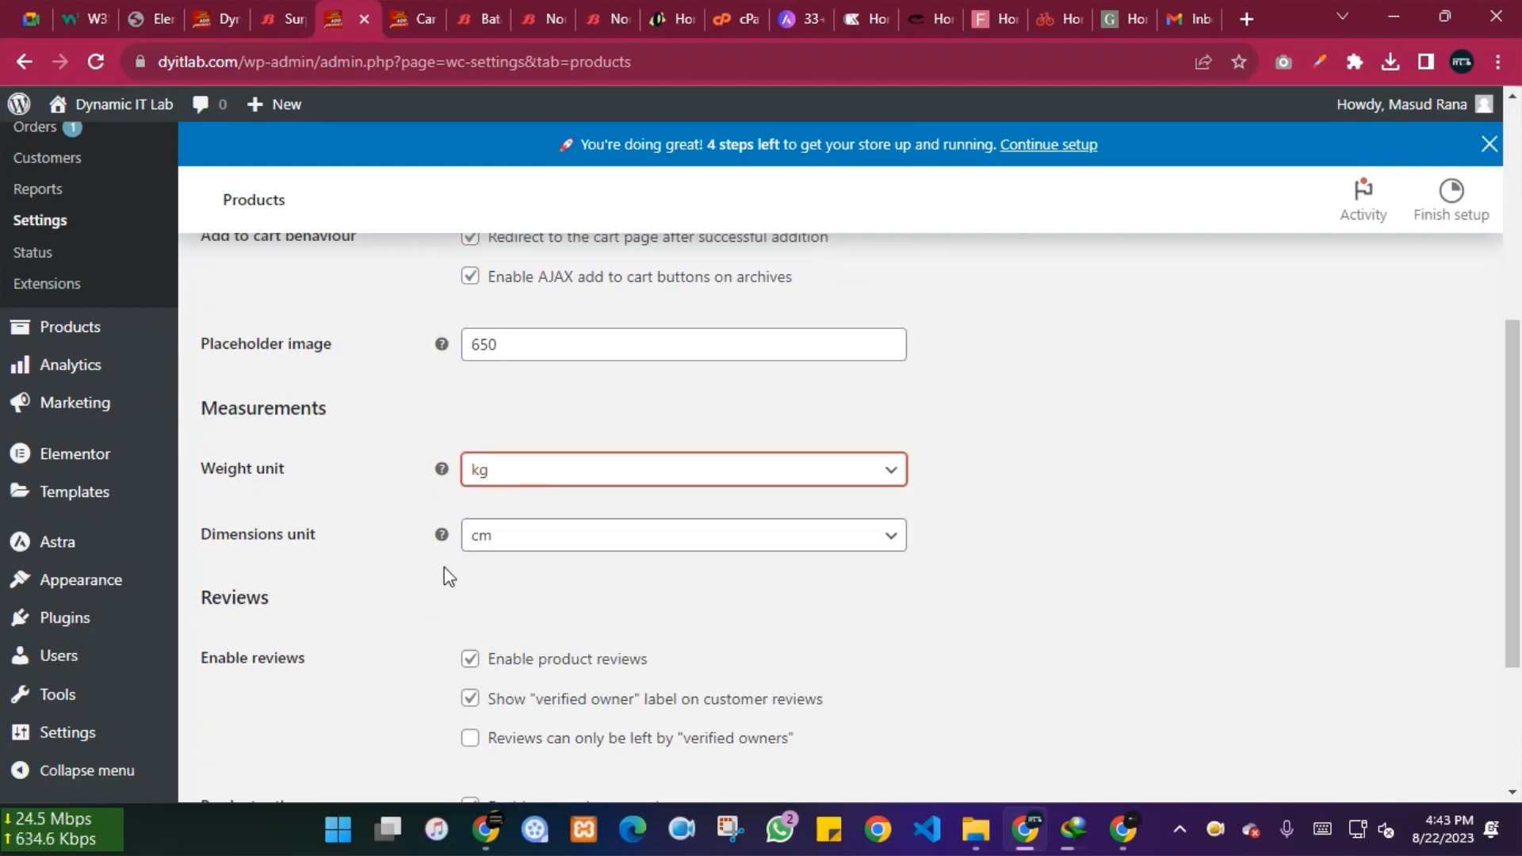
pyautogui.scroll(-3, 391, 567)
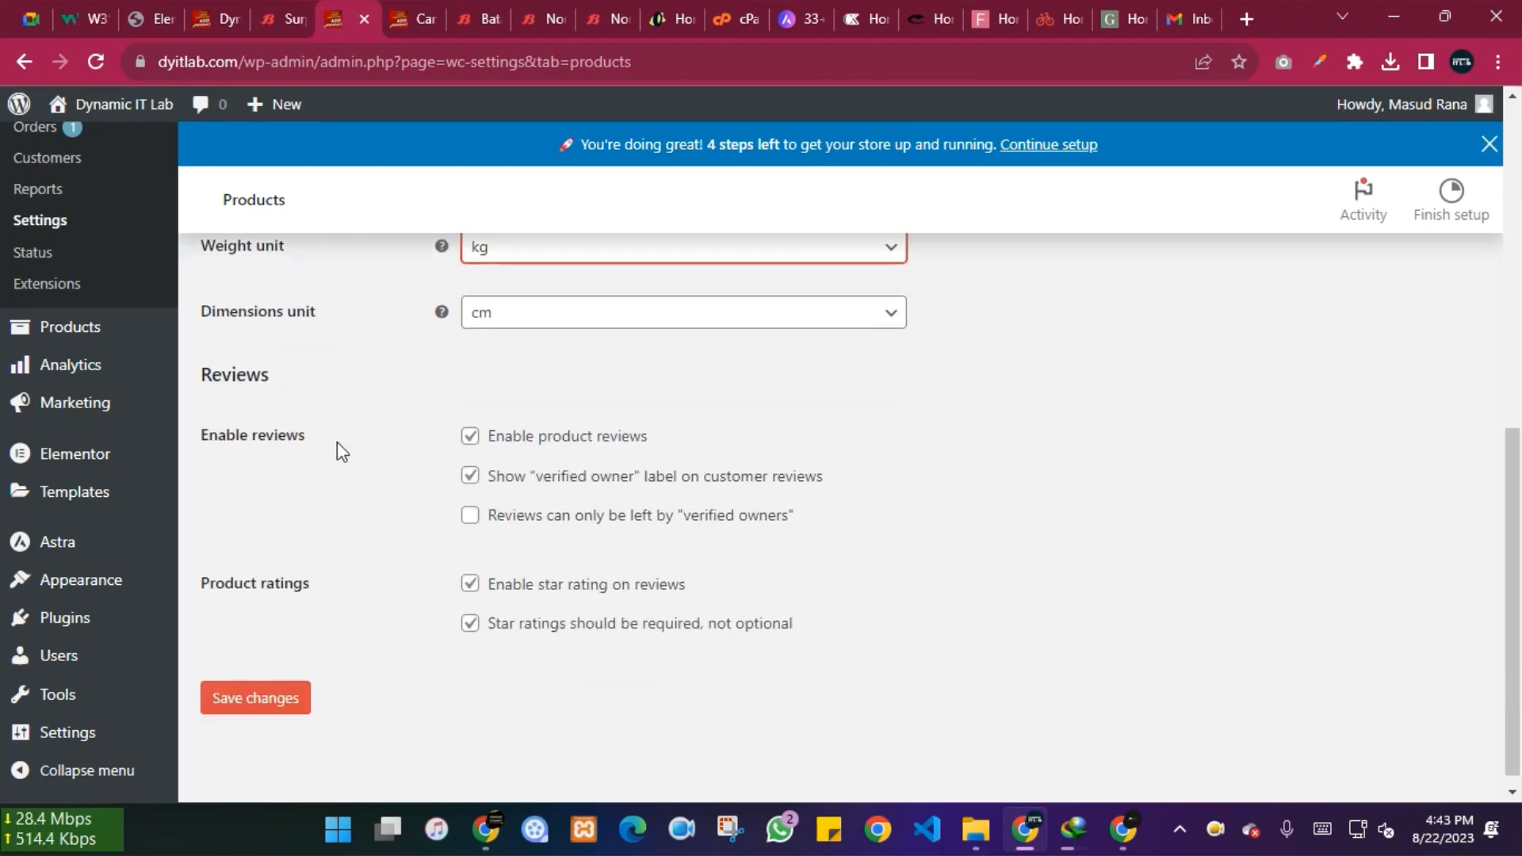
pyautogui.click(406, 6)
pyautogui.scroll(-8, 1135, 458)
pyautogui.scroll(7, 1118, 458)
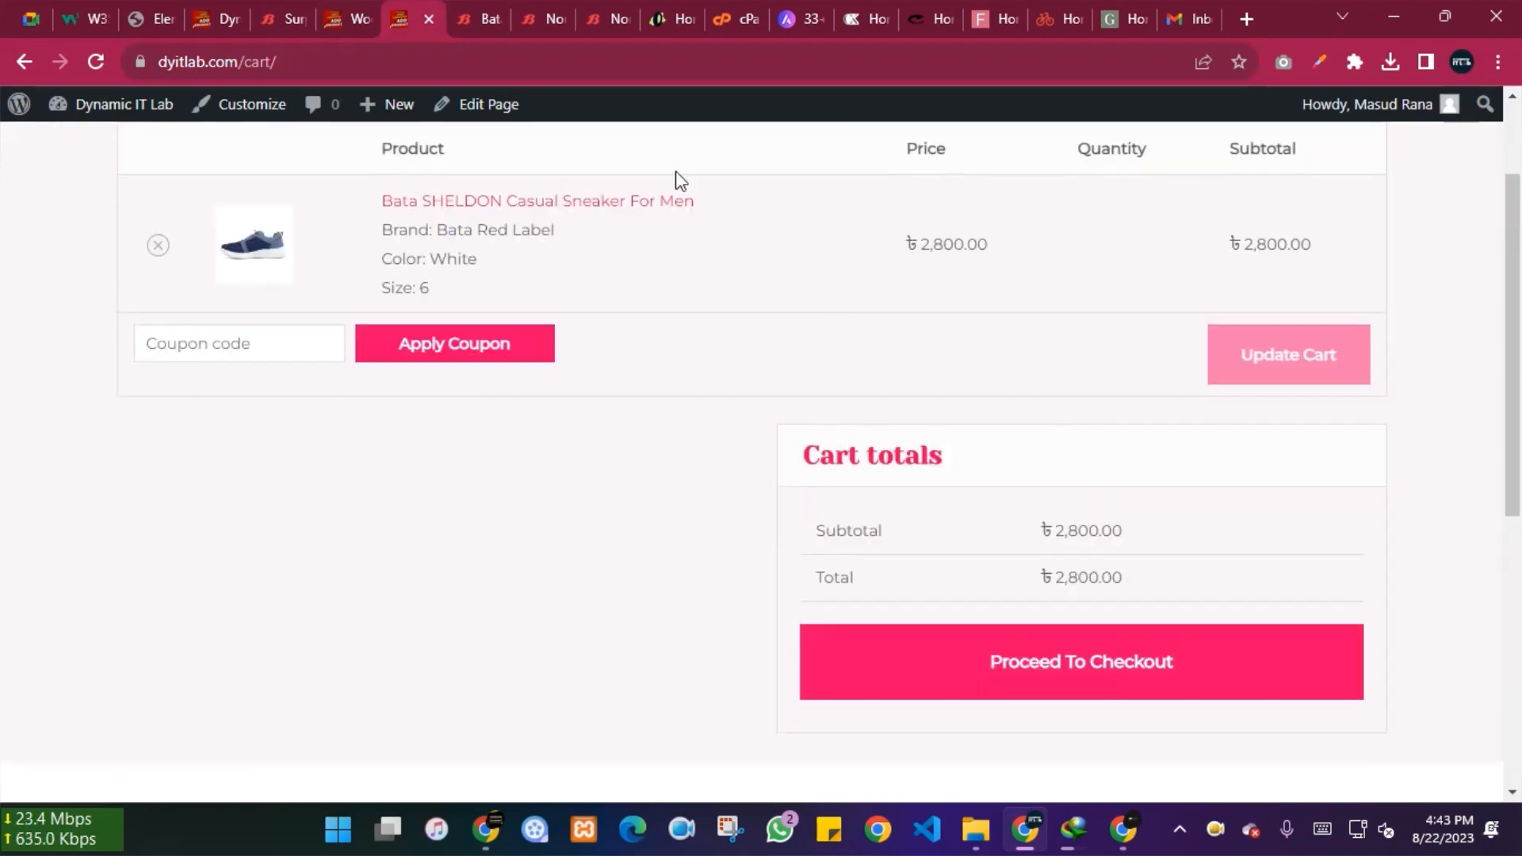
# Step: Return to the product settings and turn off the "verified owner" label on customer reviews
pyautogui.click(351, 9)
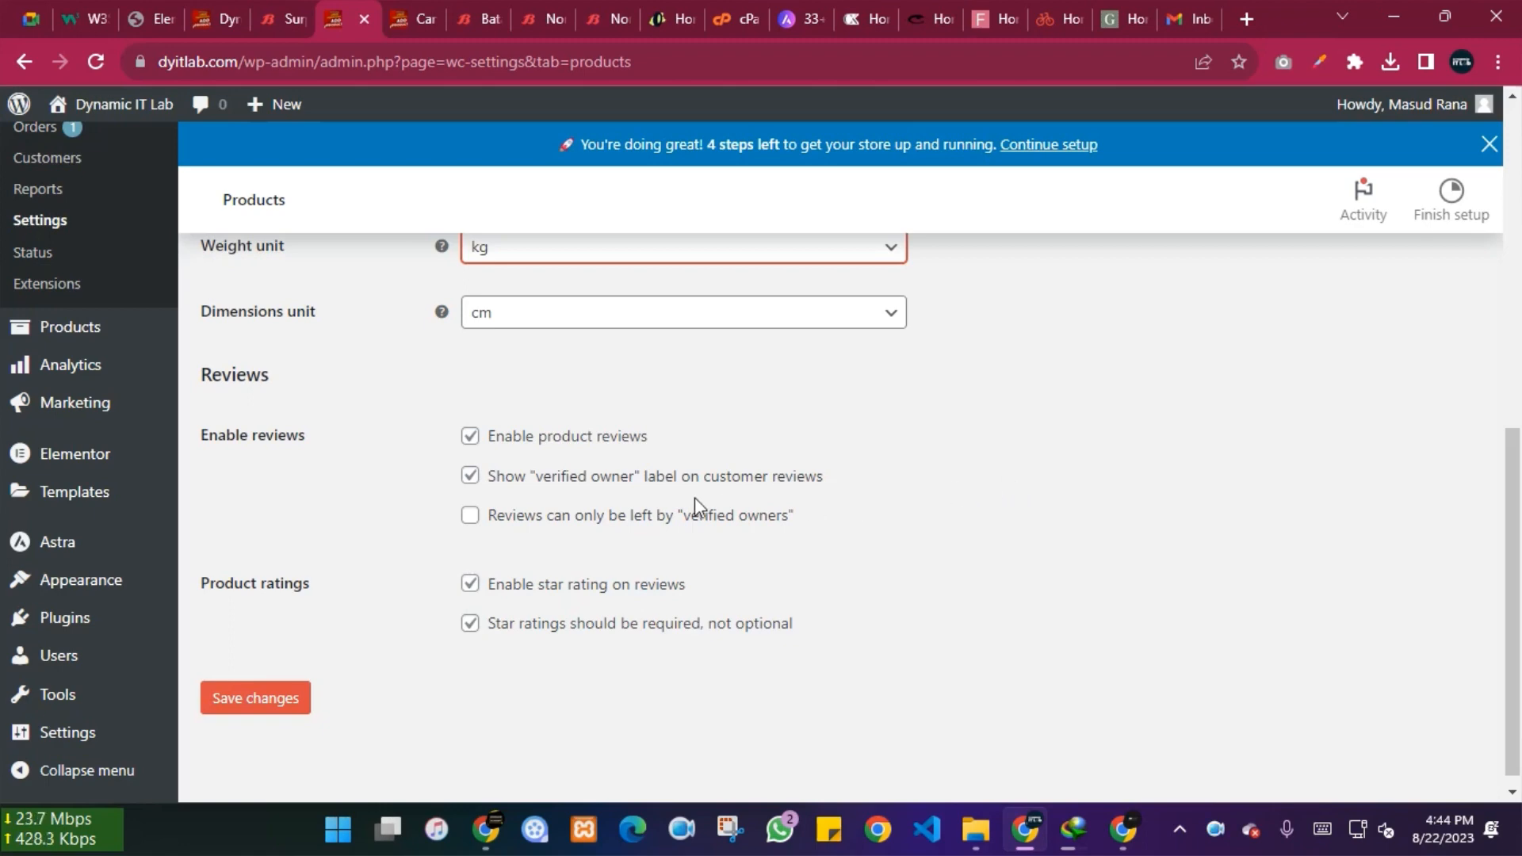
pyautogui.click(470, 476)
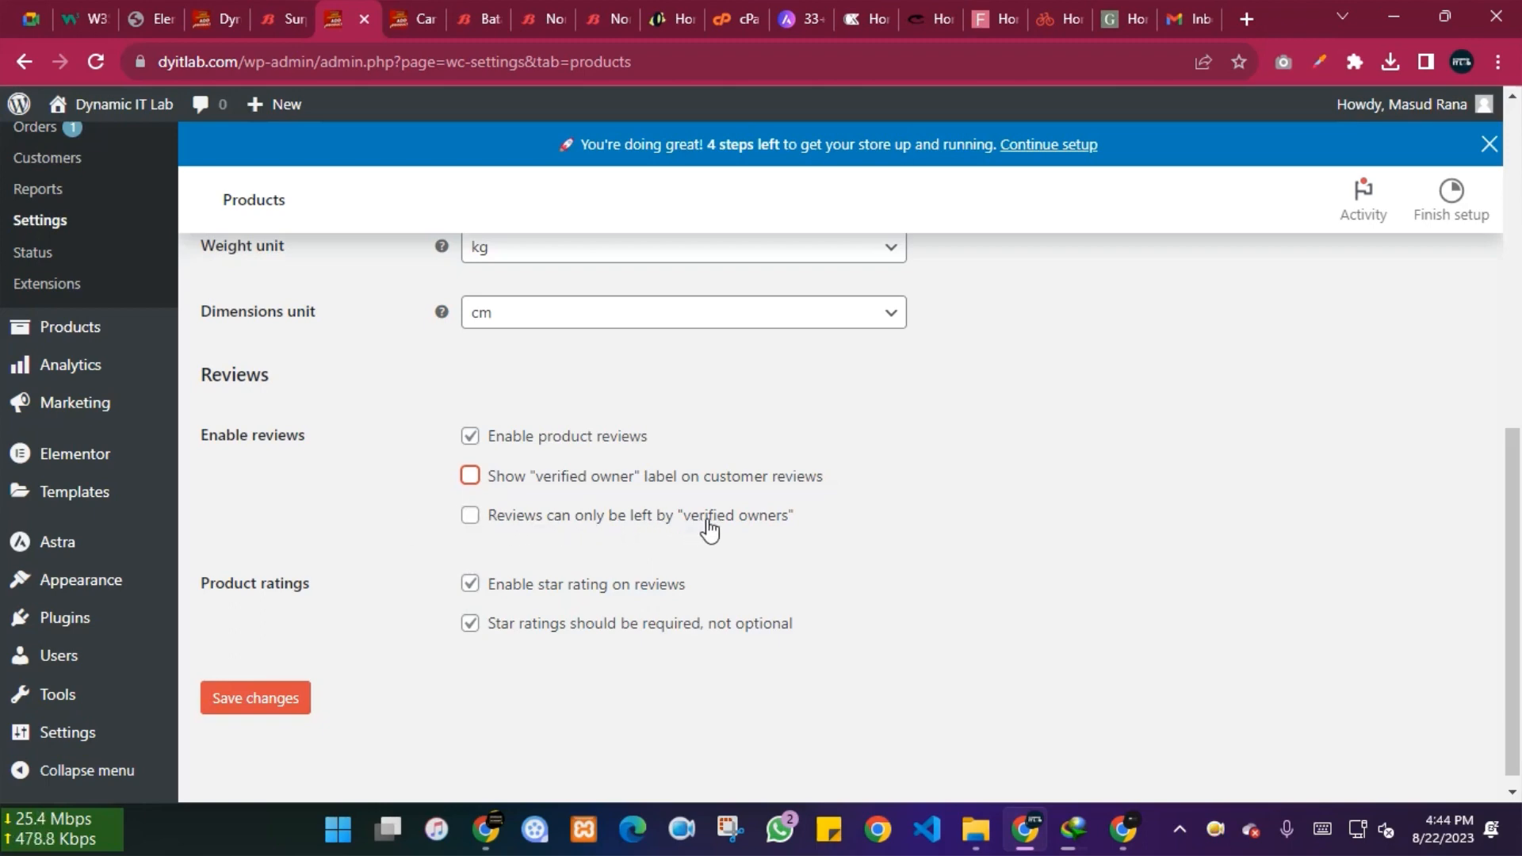
pyautogui.scroll(-1, 589, 515)
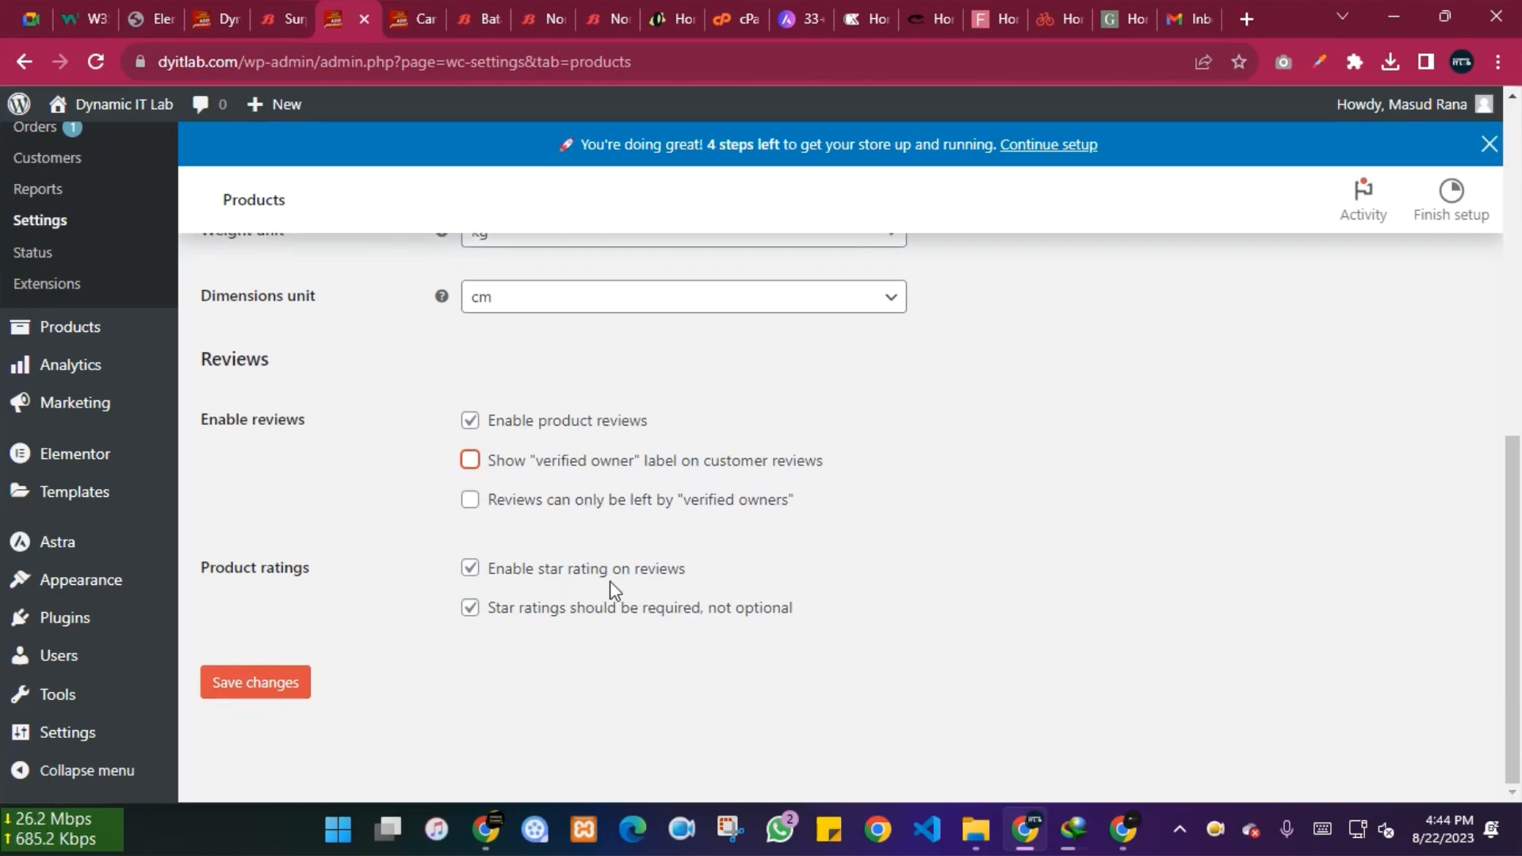
# Step: Duplicate the cart page's browser tab and open the shop in it to check the products' star ratings
pyautogui.click(409, 3)
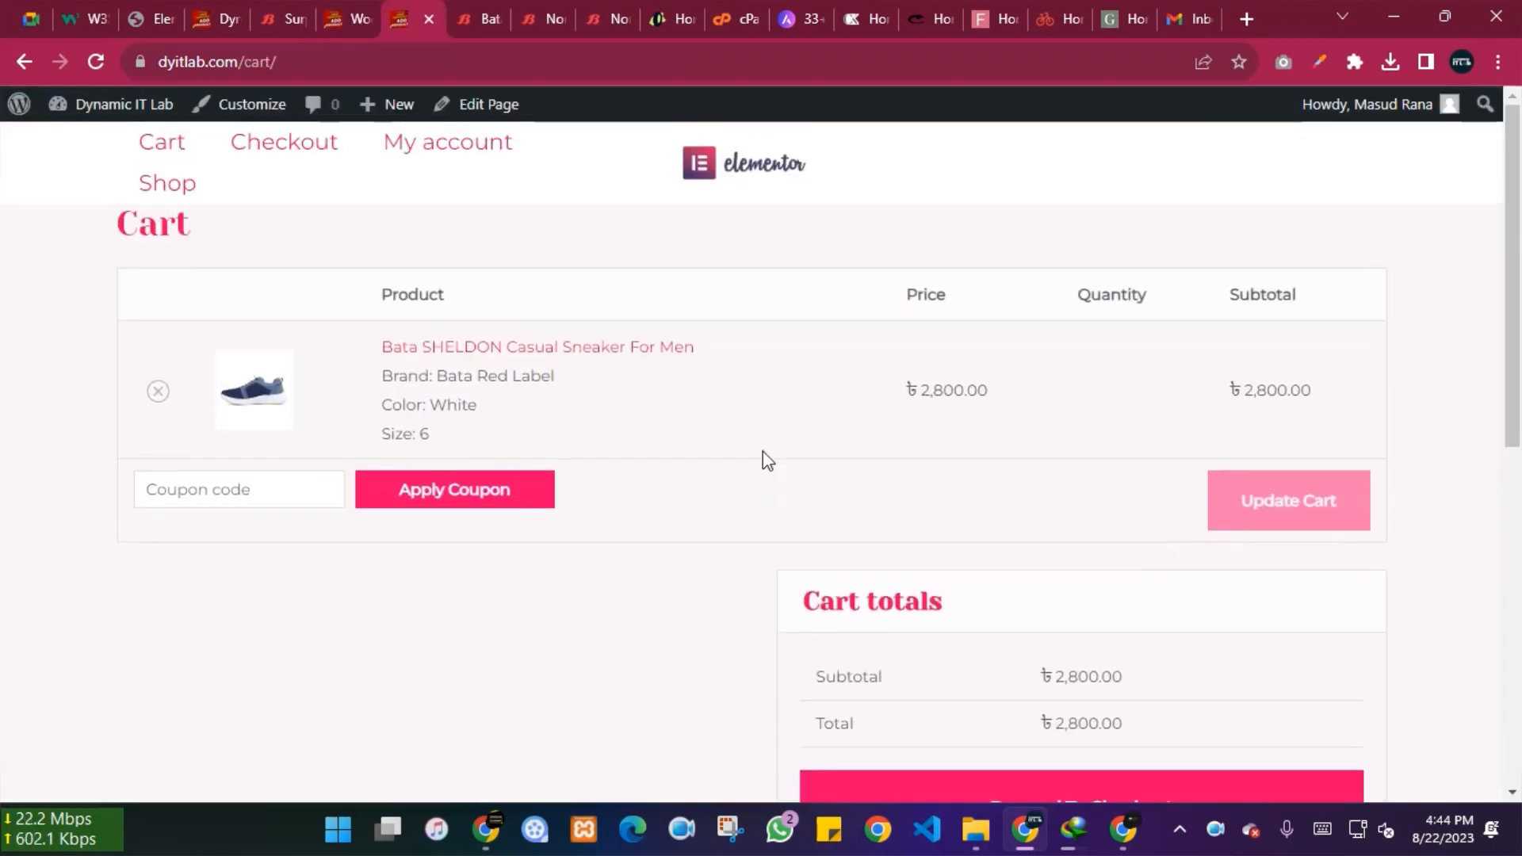
pyautogui.rightClick(402, 14)
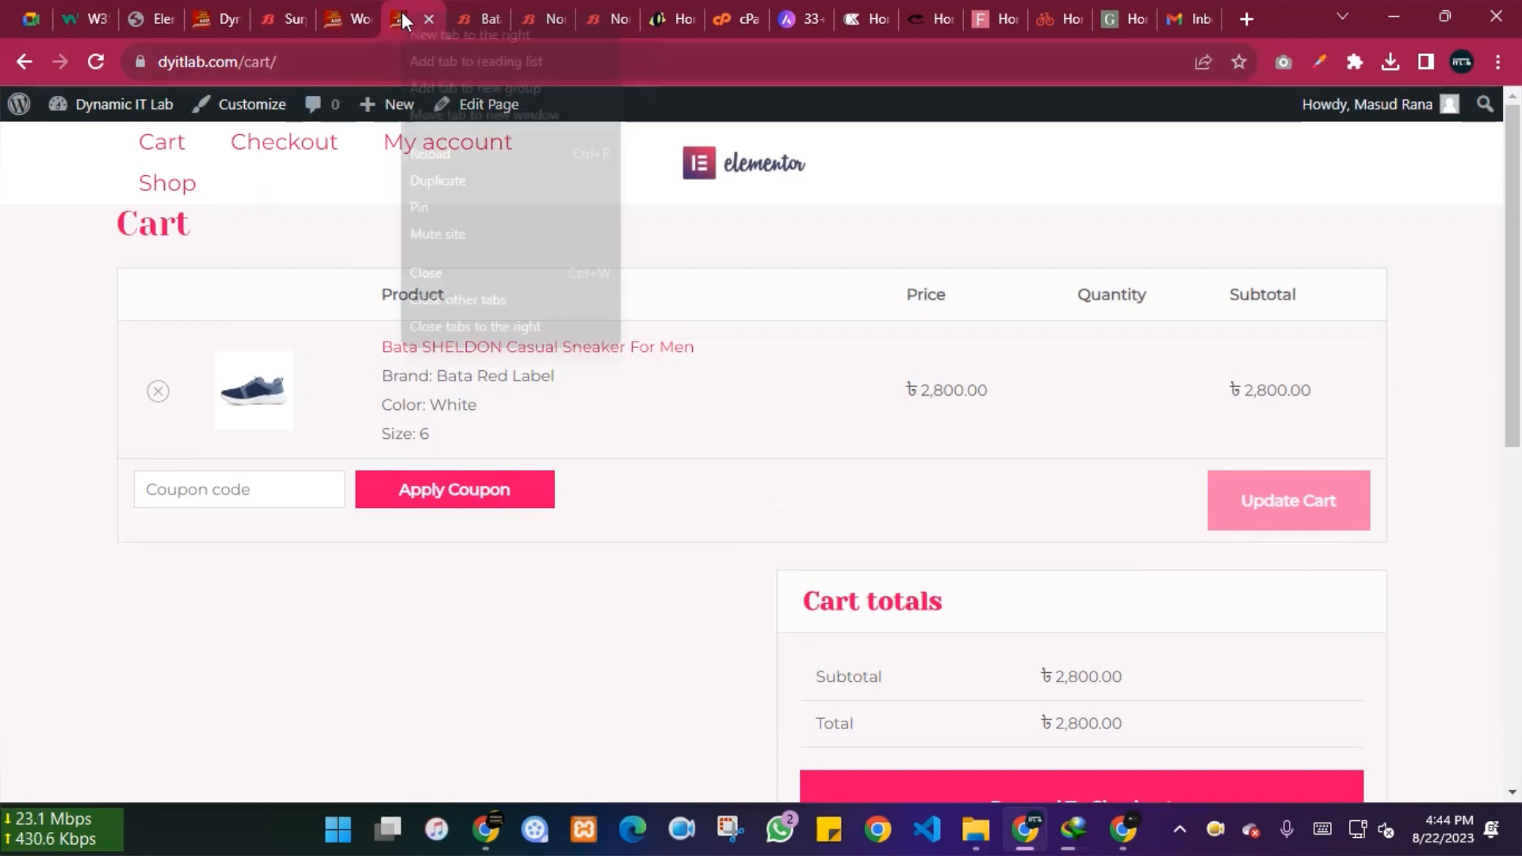
pyautogui.click(459, 182)
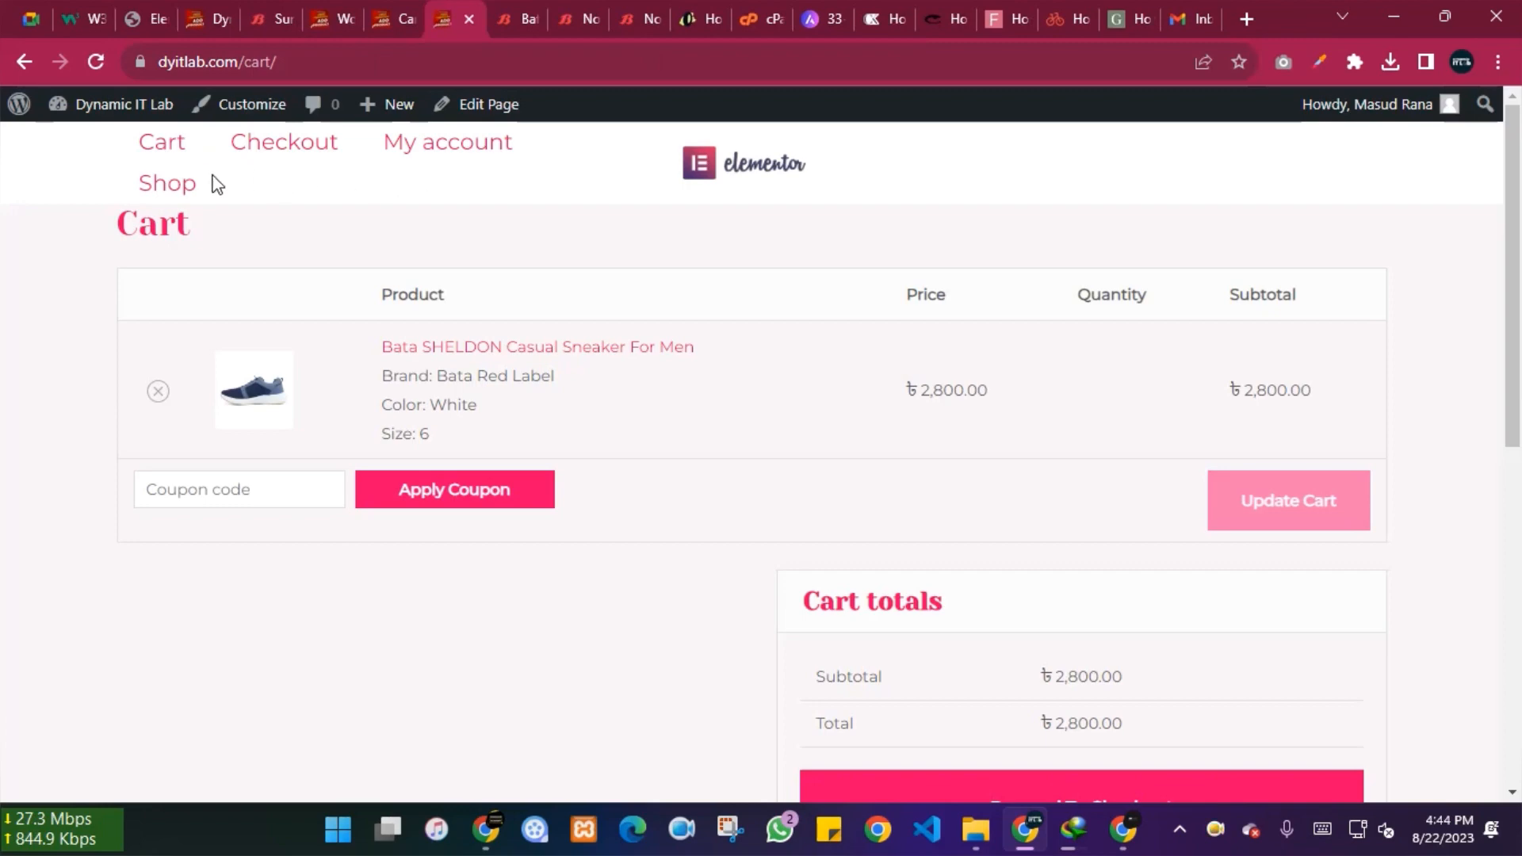
pyautogui.click(170, 194)
pyautogui.scroll(-6, 98, 526)
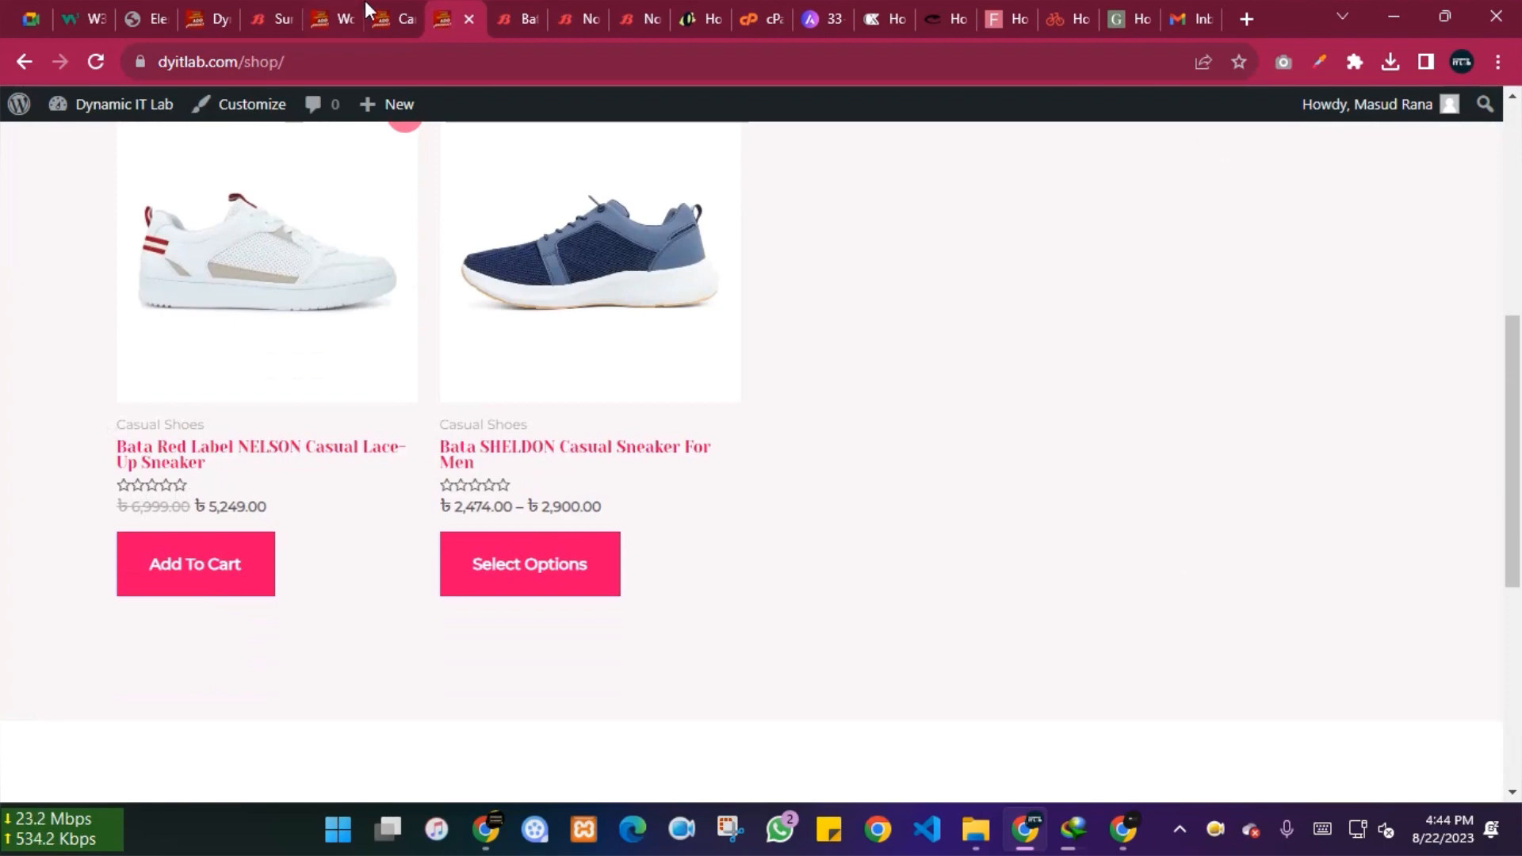
# Step: Back in the product settings, switch the required star ratings option off and on again, and save the changes
pyautogui.click(318, 6)
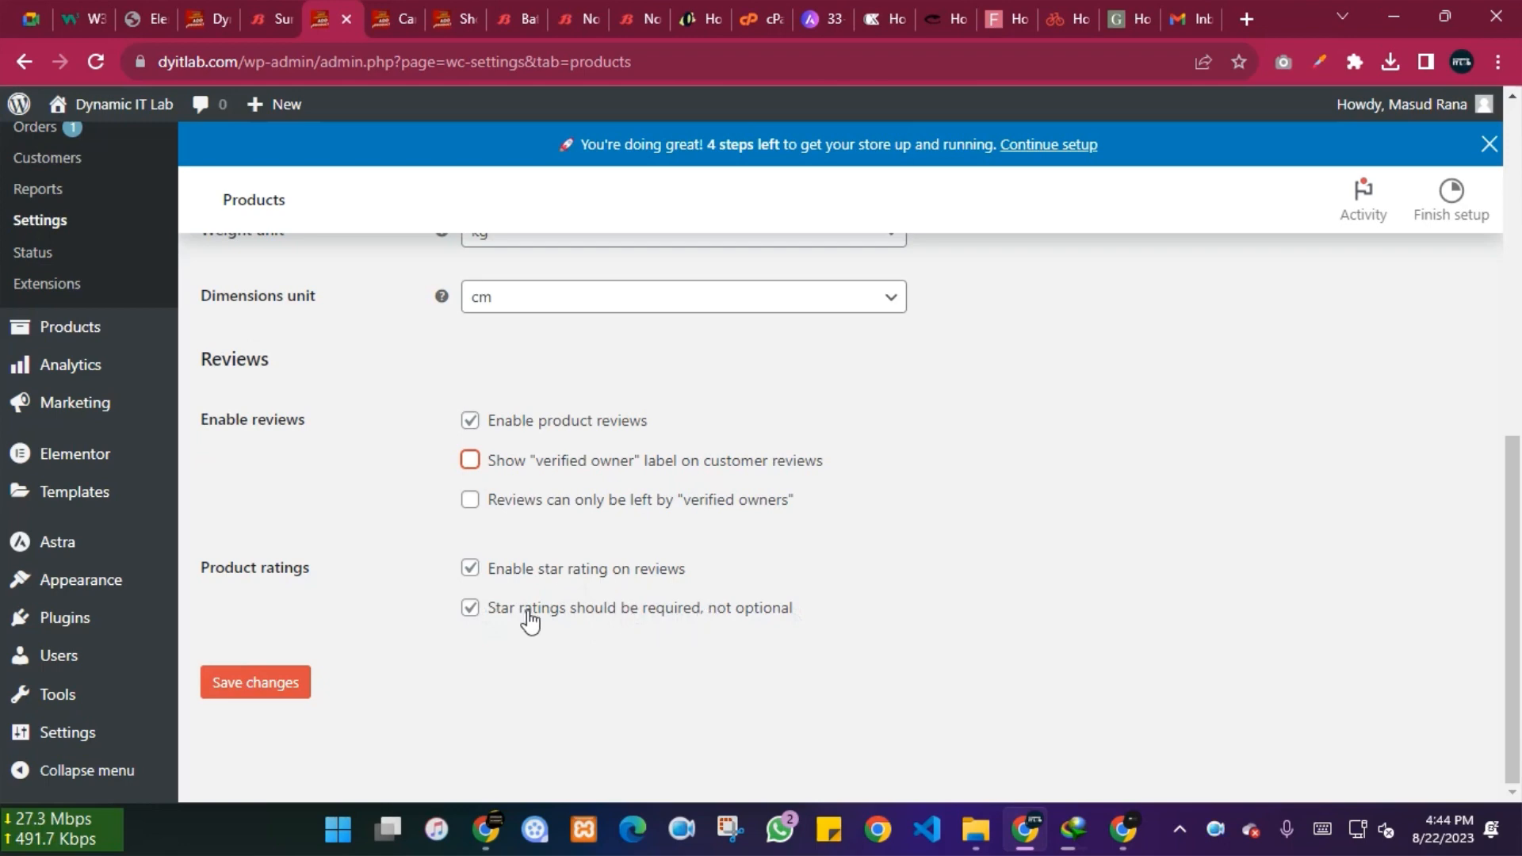
pyautogui.click(474, 613)
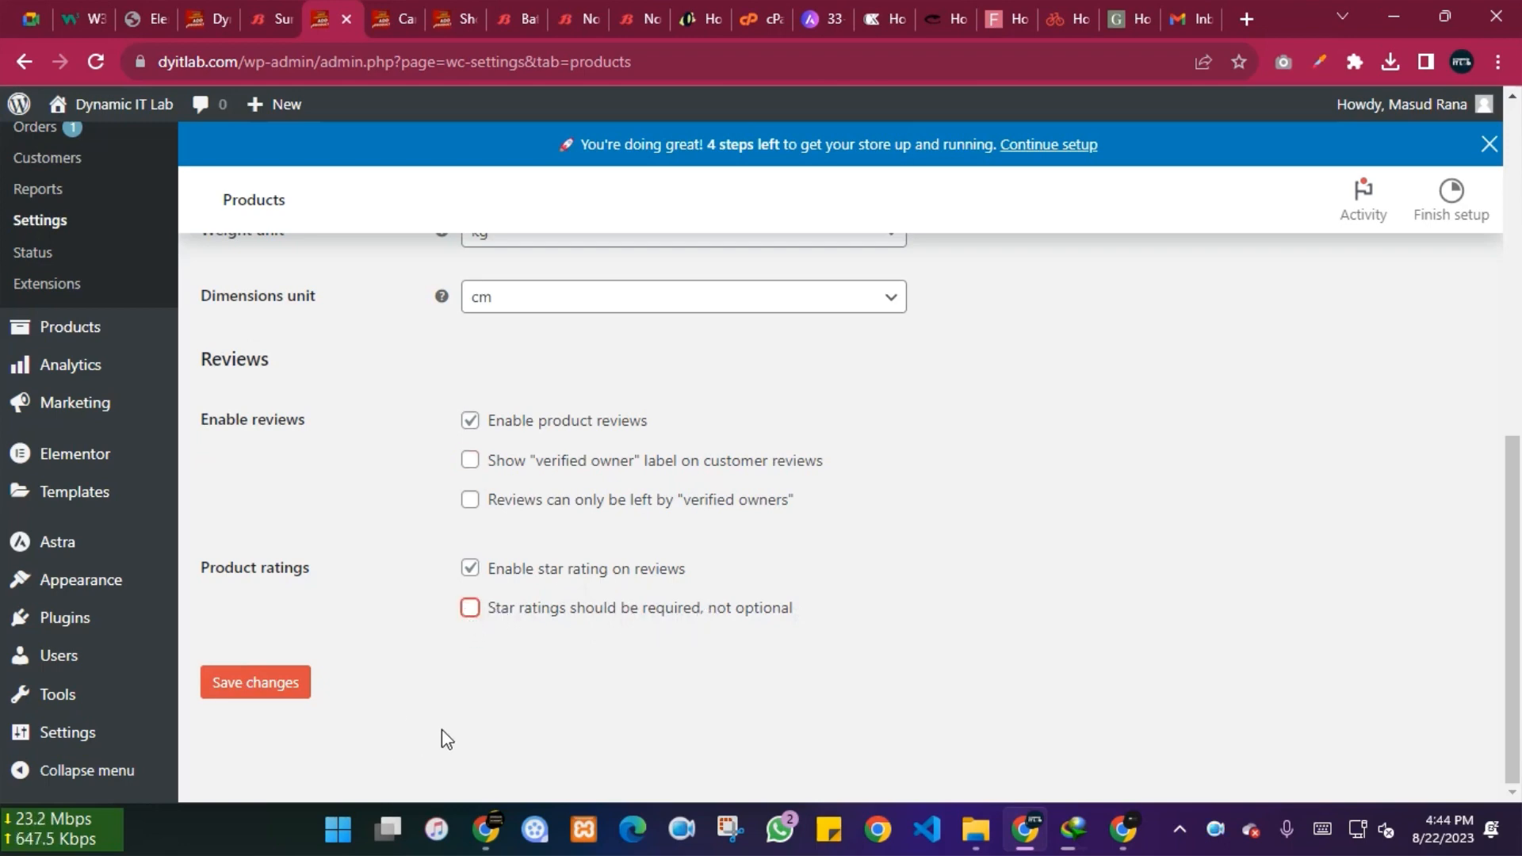
pyautogui.click(470, 609)
pyautogui.click(221, 693)
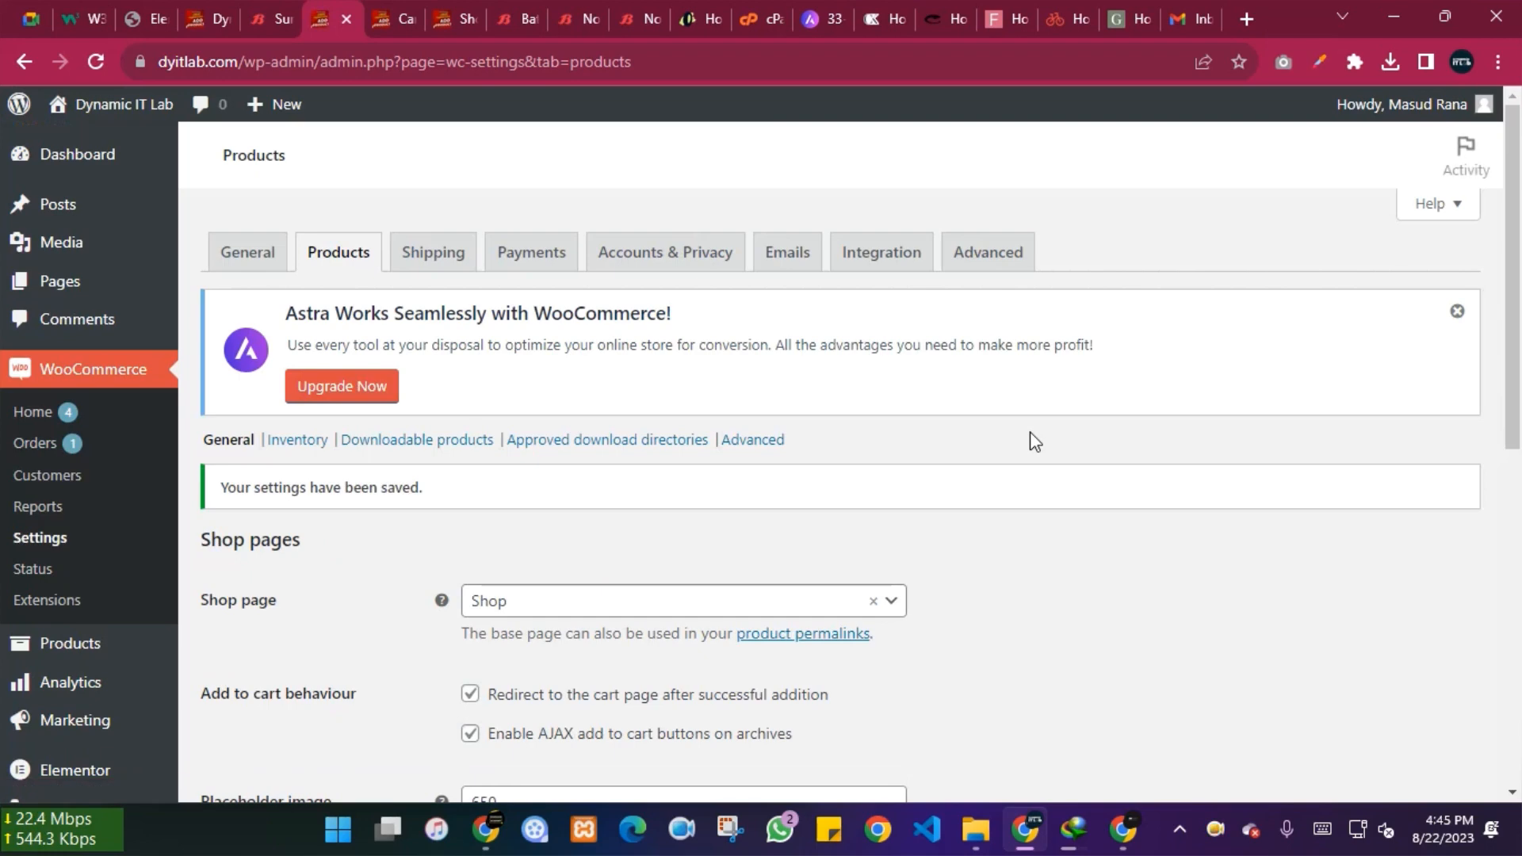
# Step: Look over the saved product settings, and open the inventory settings to examine stock management, notifications, thresholds, visibility and display format
pyautogui.scroll(-8, 991, 507)
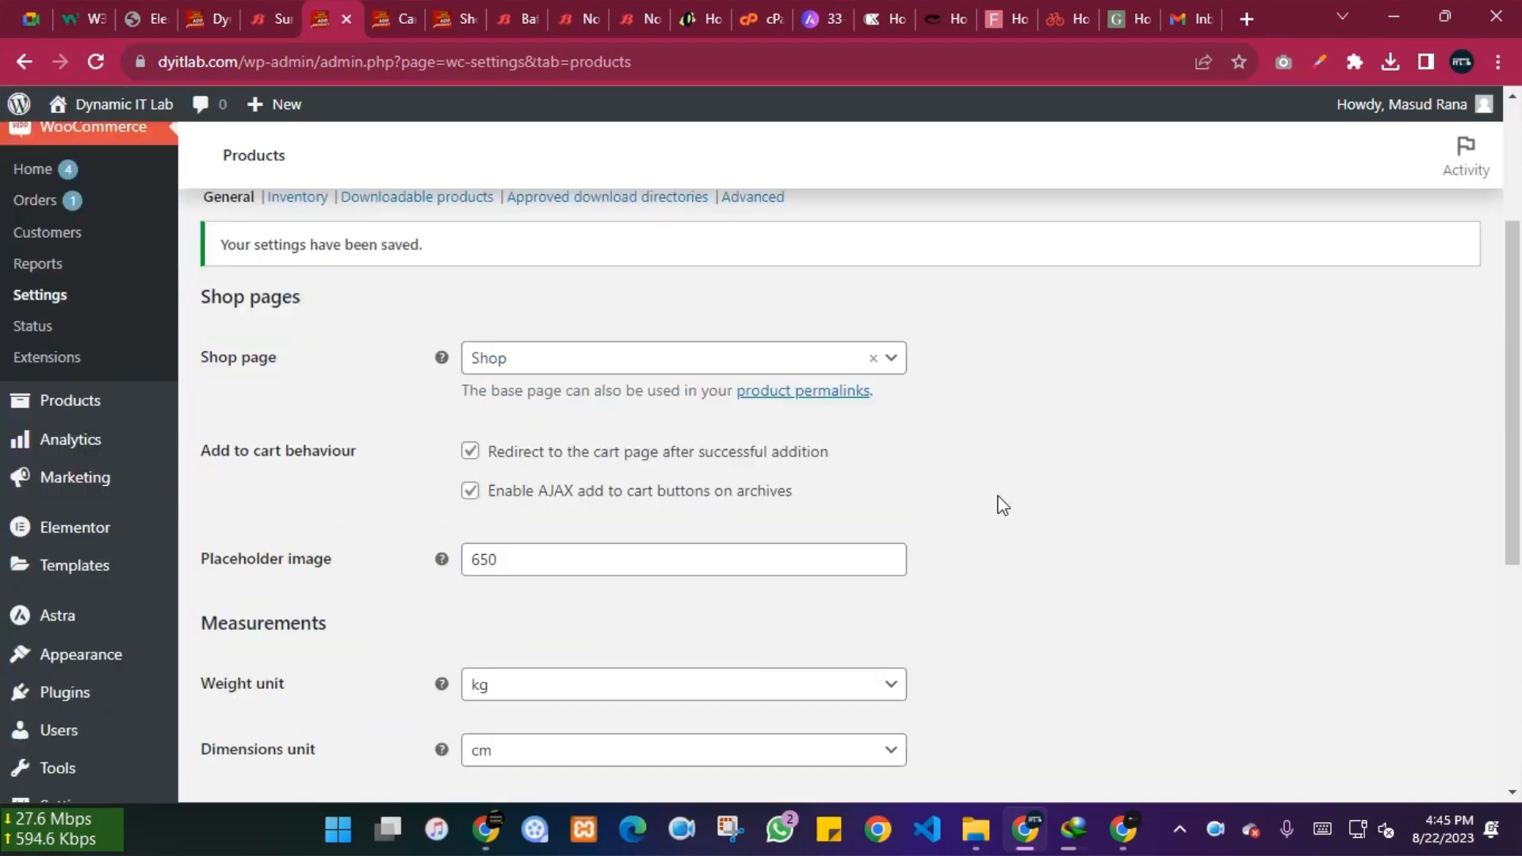
pyautogui.scroll(8, 1003, 505)
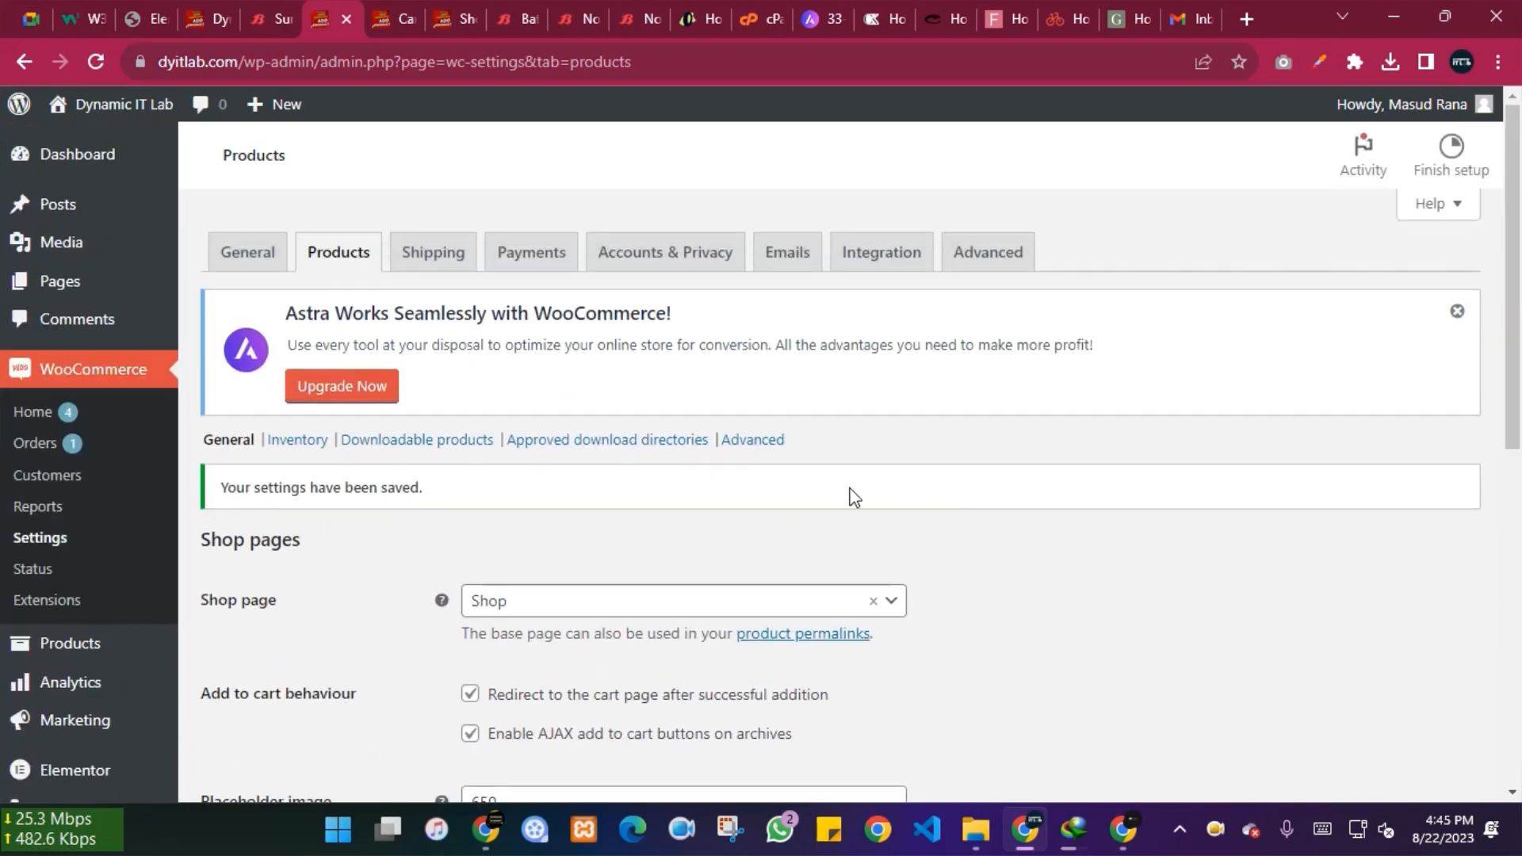
pyautogui.click(309, 495)
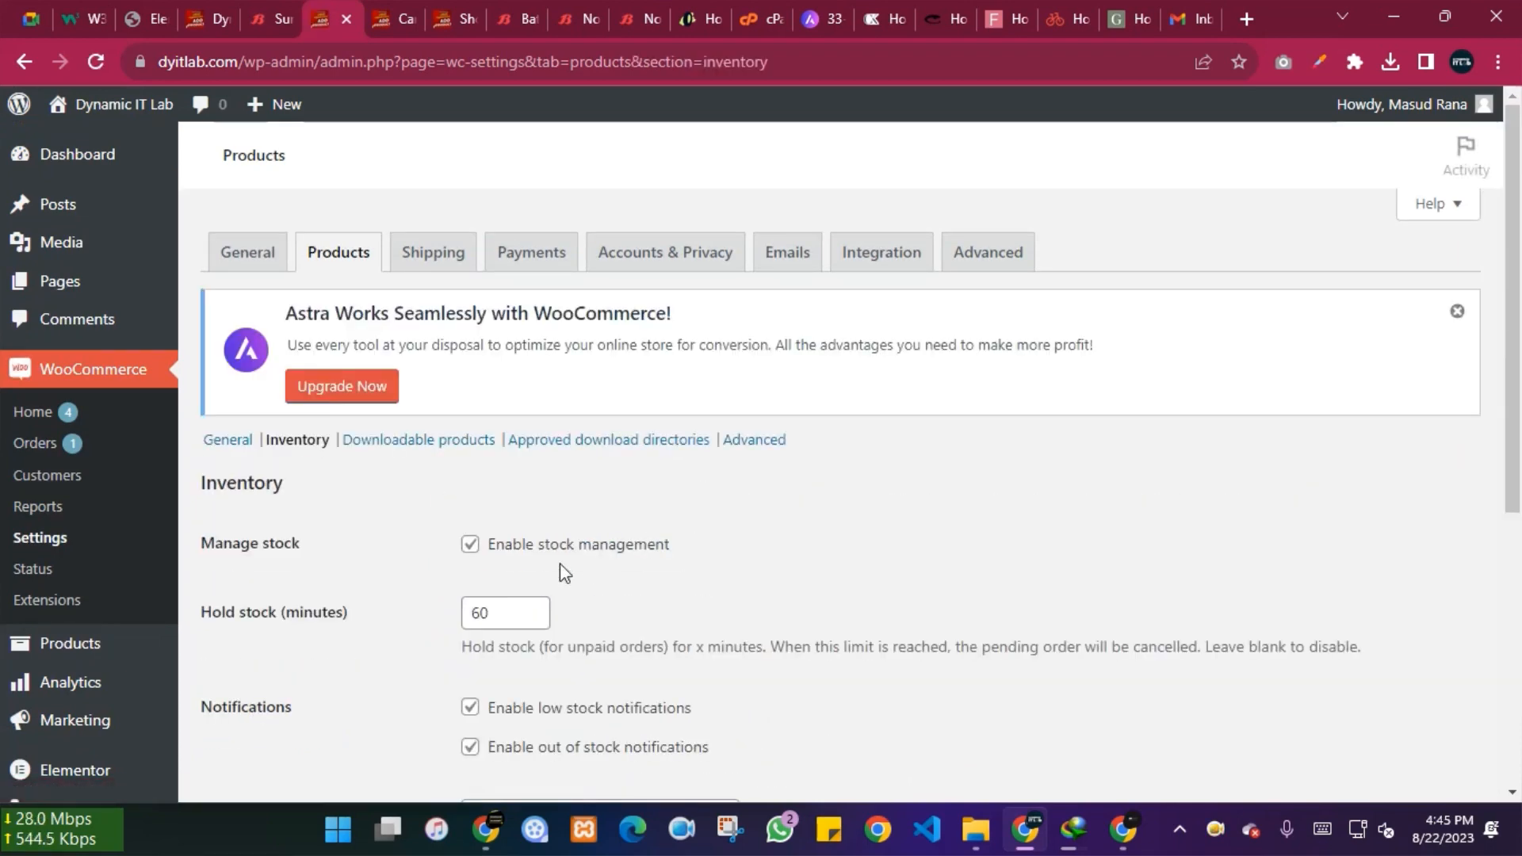
pyautogui.scroll(-3, 825, 549)
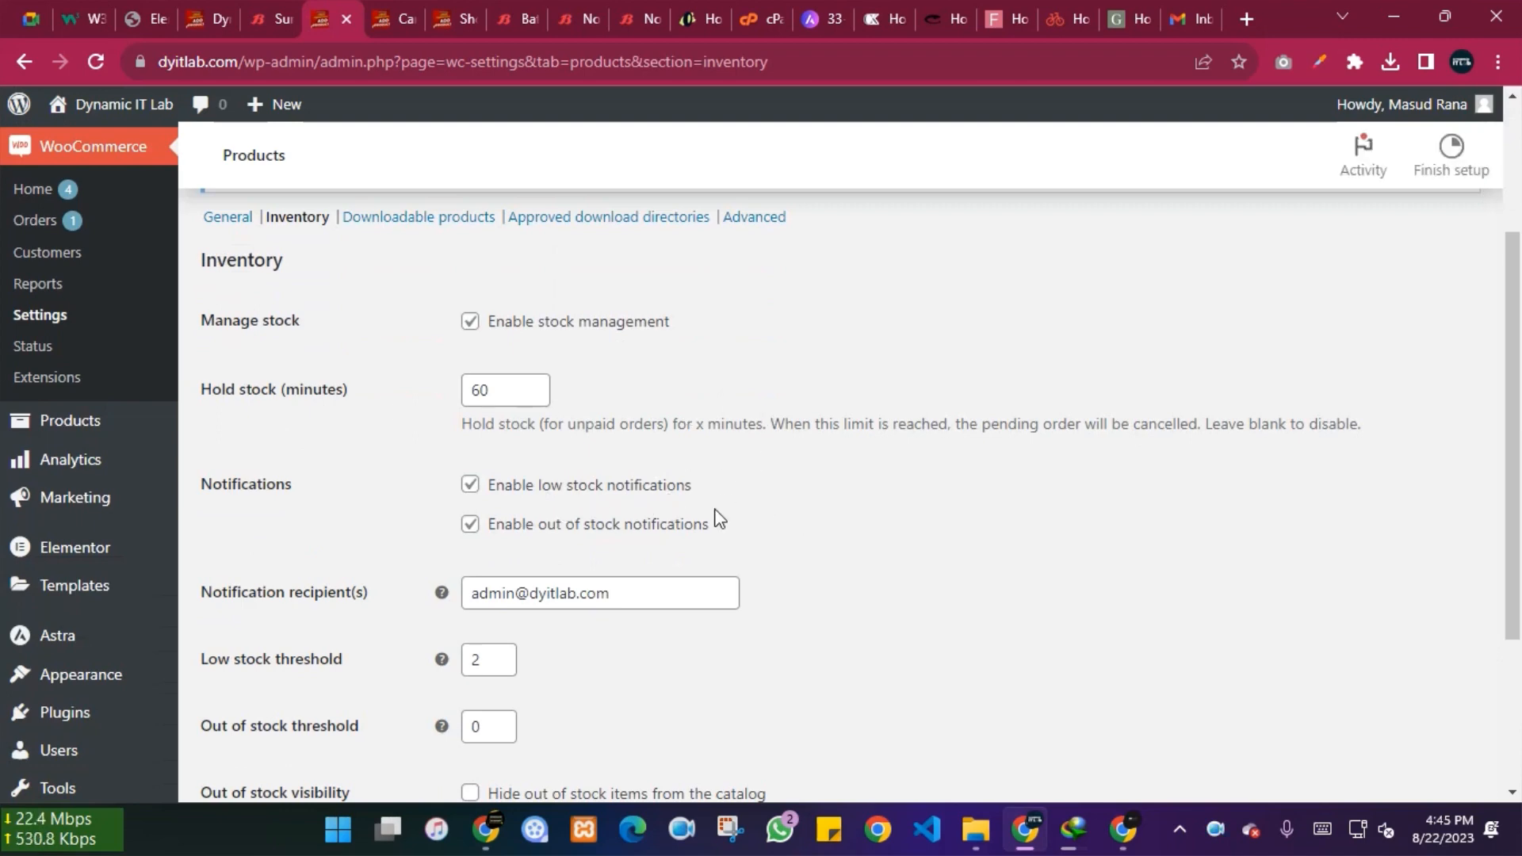
pyautogui.scroll(-3, 816, 544)
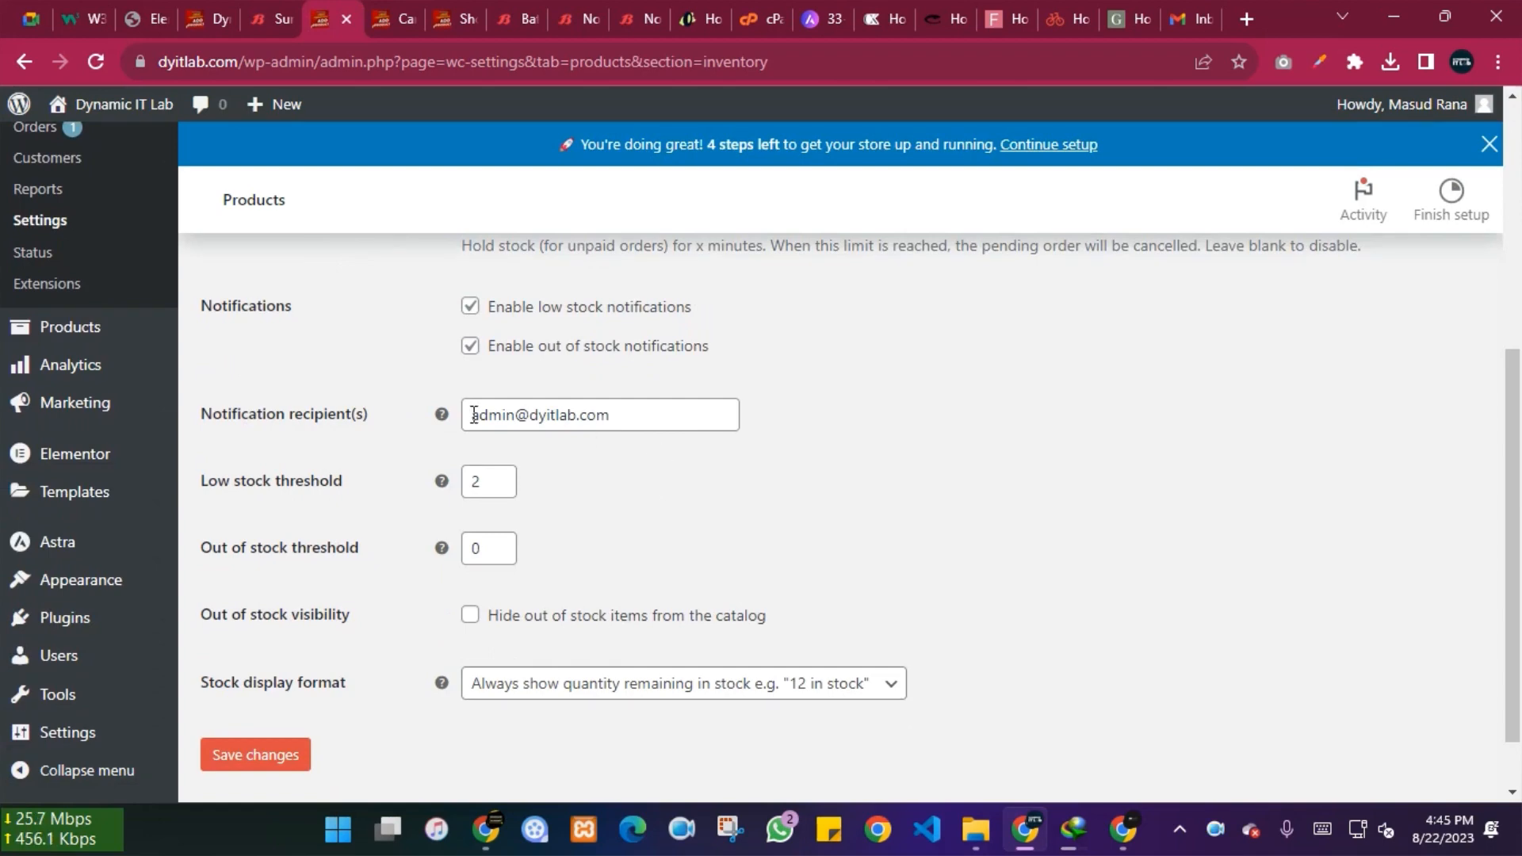
pyautogui.scroll(-1, 632, 507)
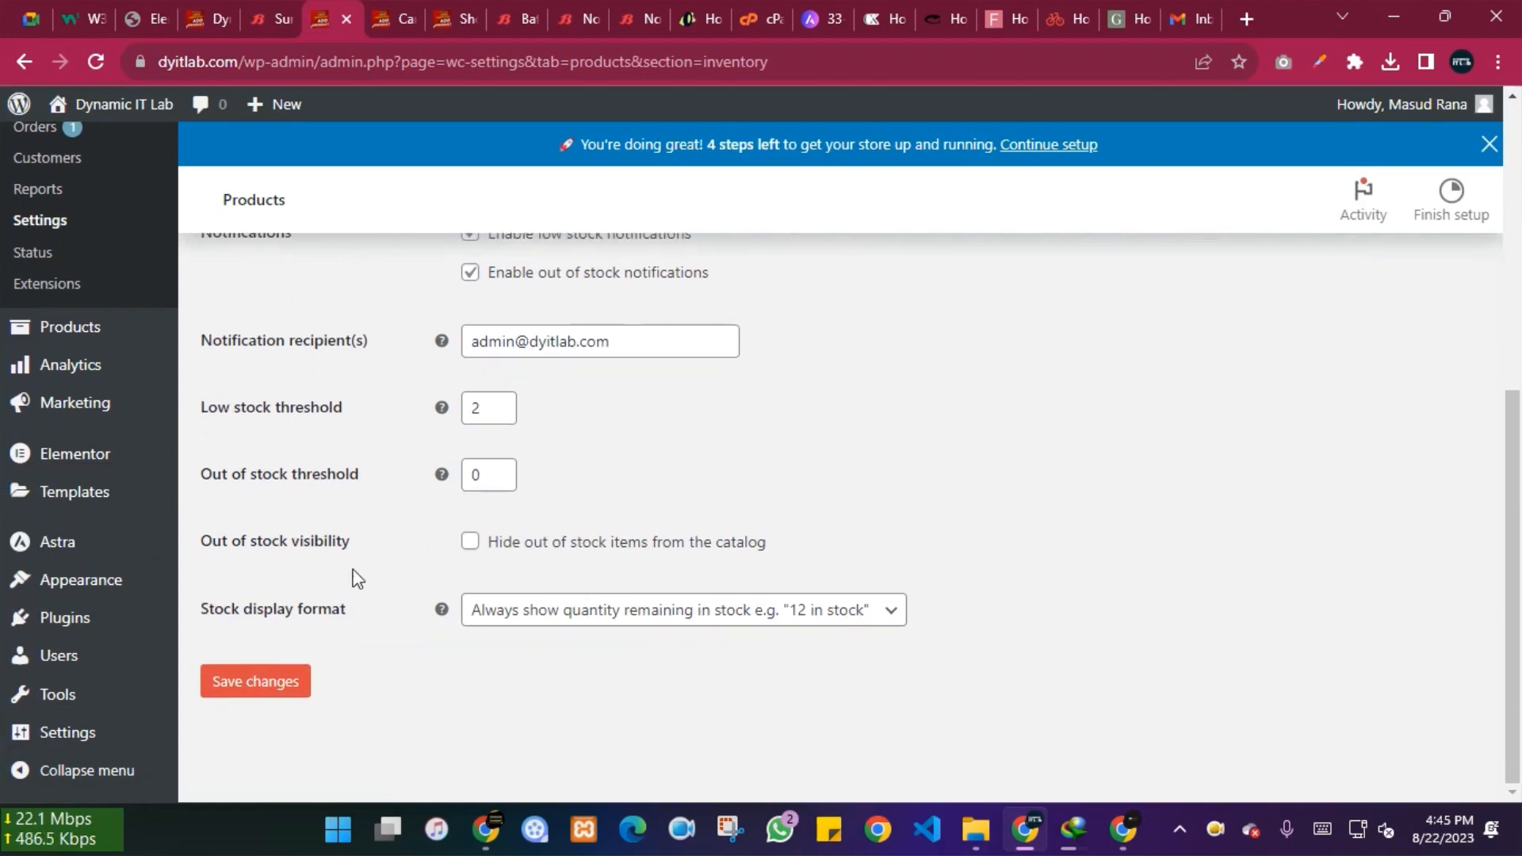